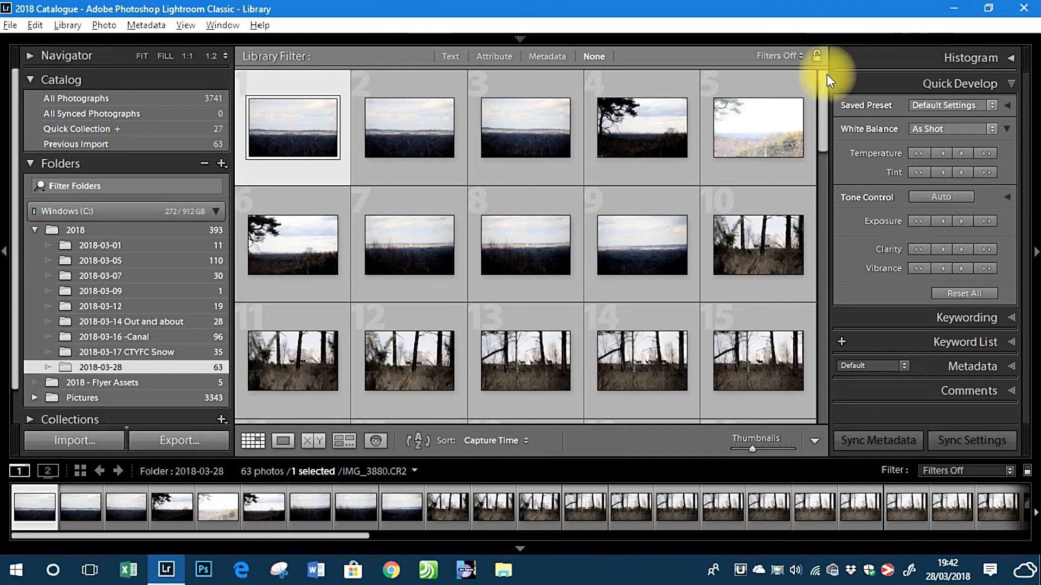
Look through the photo thumbnails of the 2018-03-28 folder from the first to the last image.
left_click_drag(822, 74, 838, 45)
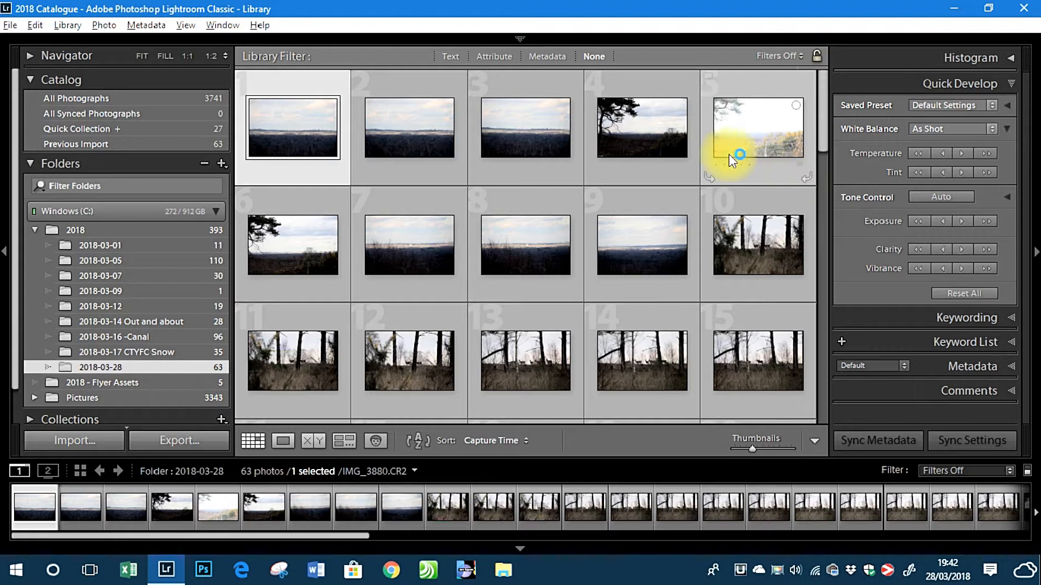
left_click_drag(825, 78, 824, 160)
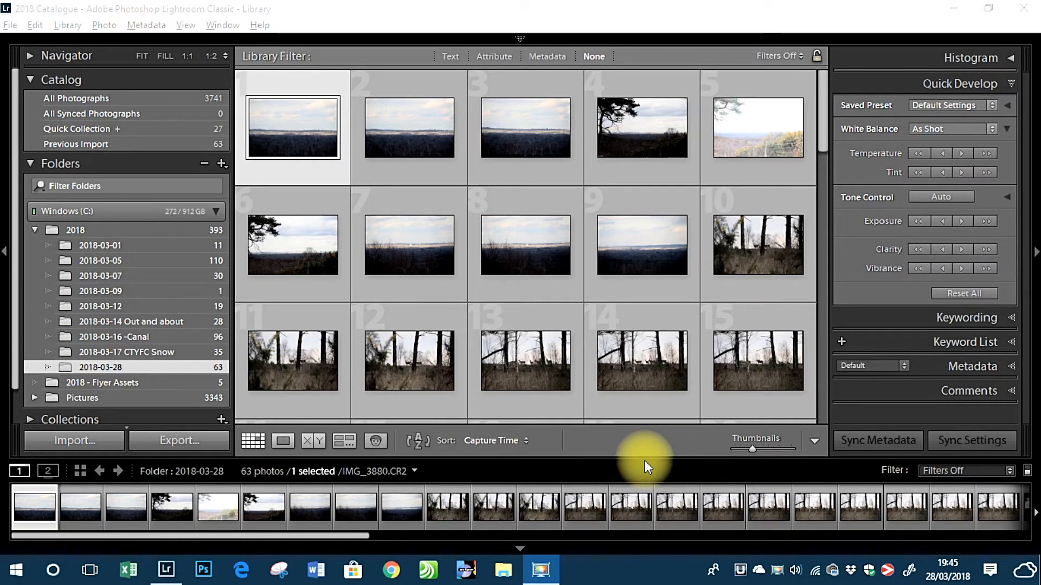
left_click_drag(821, 99, 821, 377)
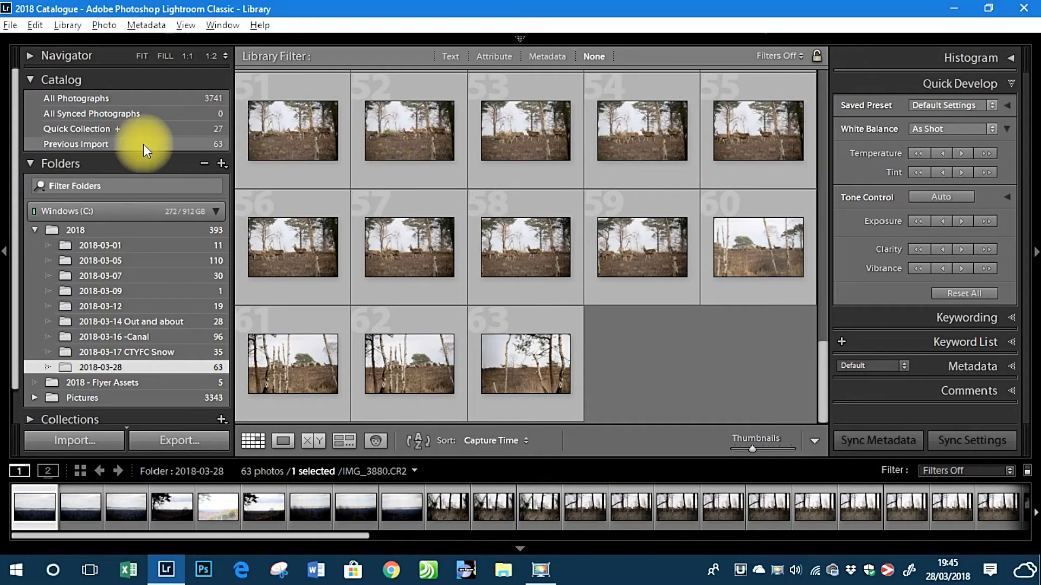
Show the hidden module picker and open the first photo of the 2018-03-28 folder in the Develop module.
left_click(519, 39)
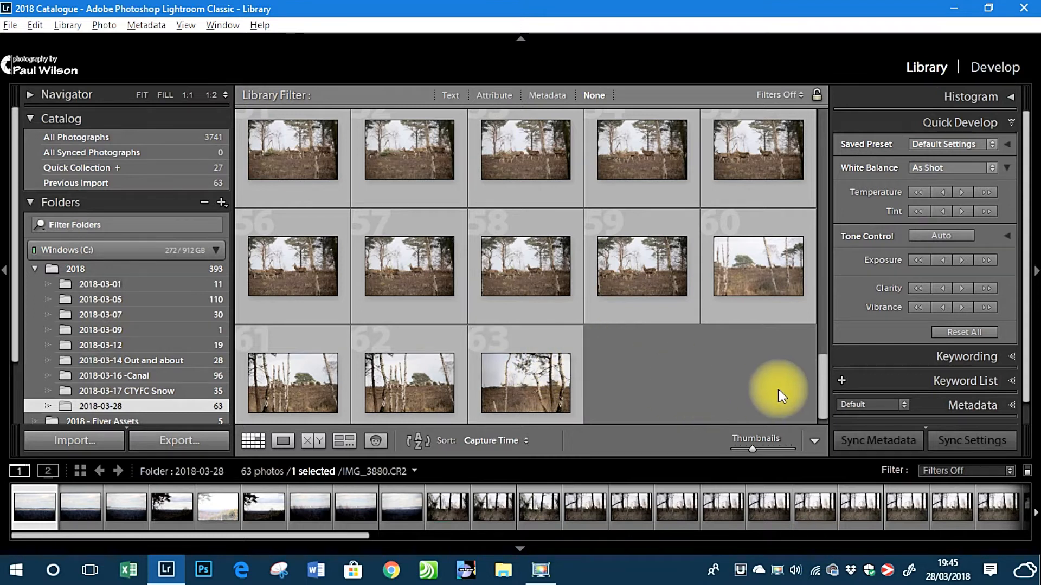
left_click_drag(821, 395, 821, 112)
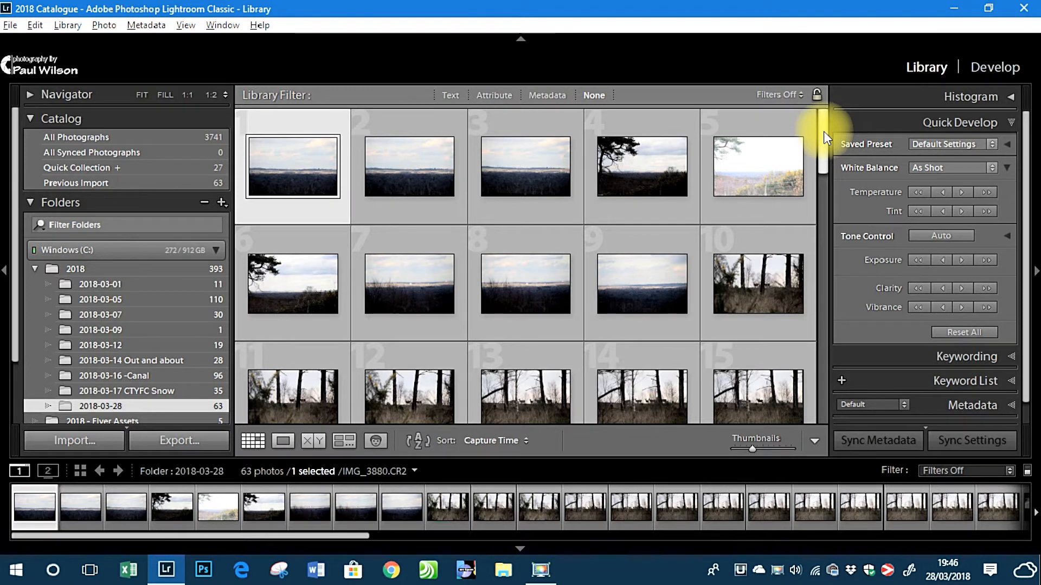
left_click_drag(823, 131, 792, 391)
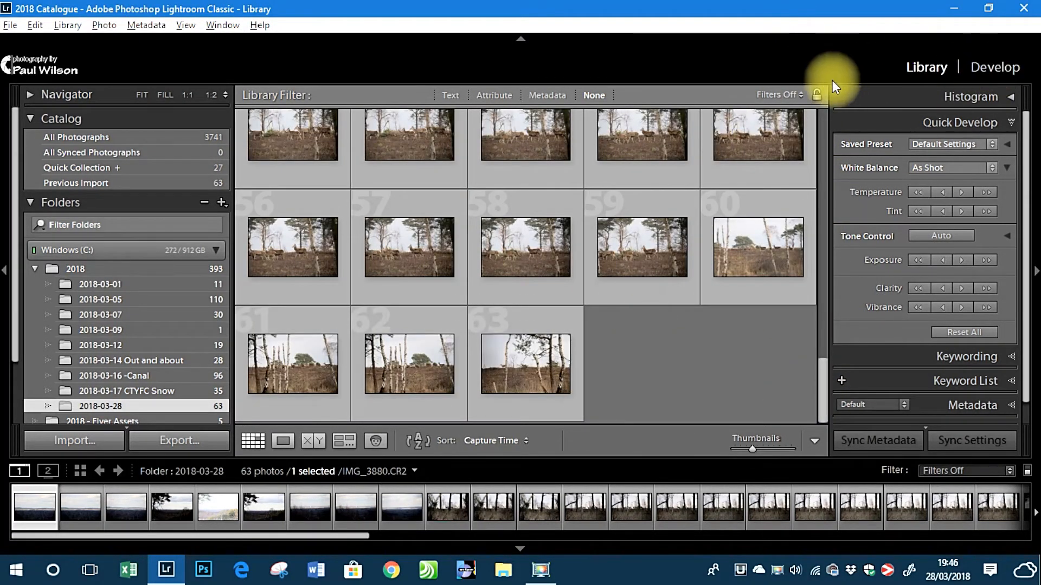
left_click(984, 70)
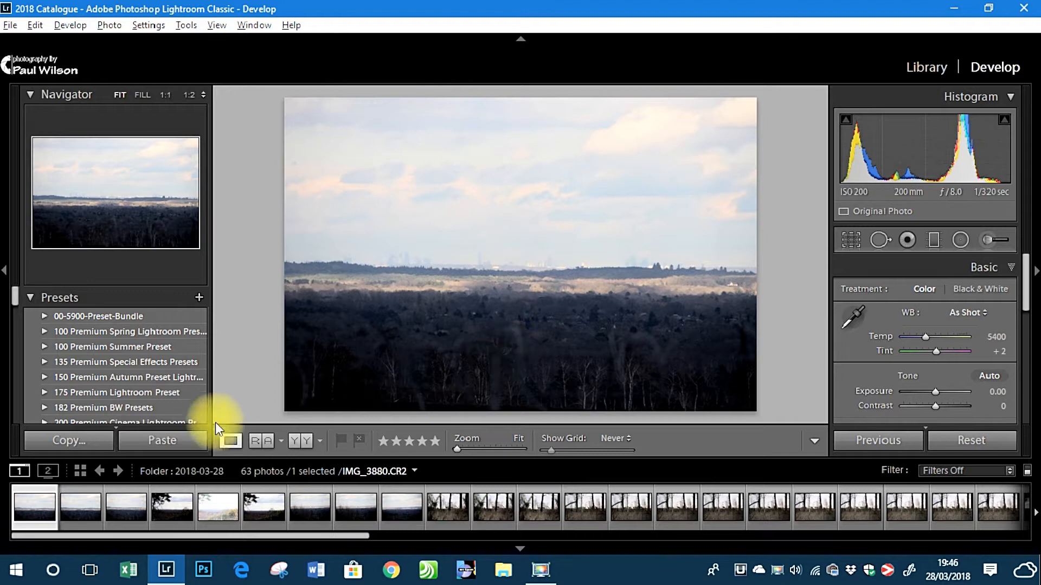
Examine the landscape photos at the start of the folder, including the overexposed IMG_3884.CR2.
left_click(85, 516)
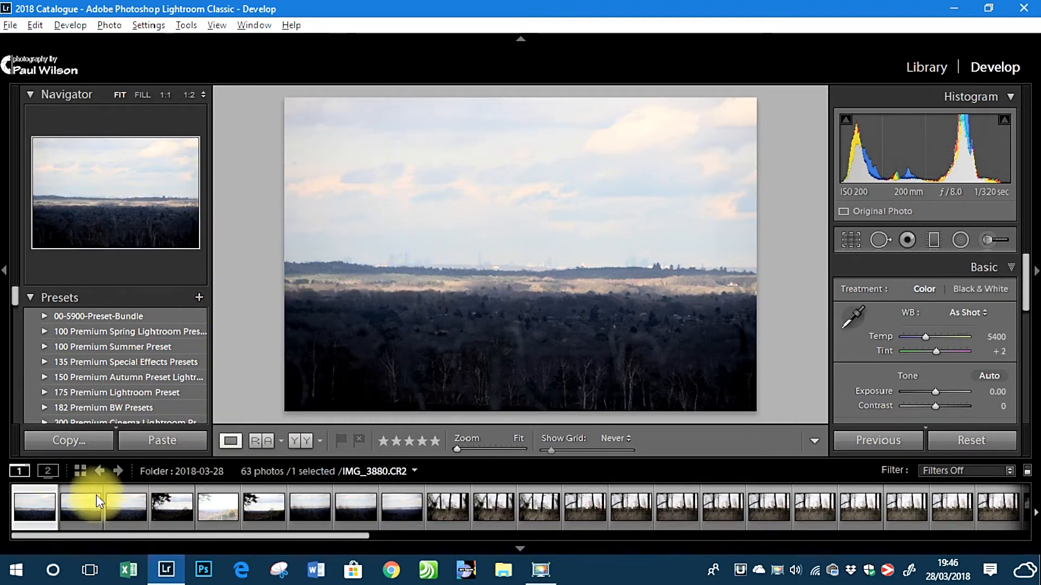
left_click(218, 508)
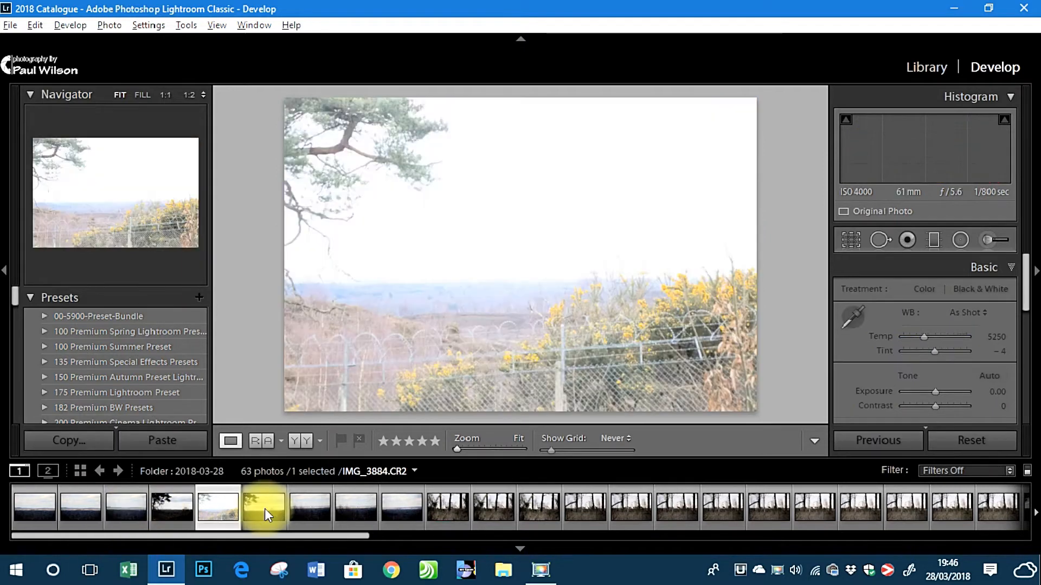
left_click(264, 508)
left_click(311, 516)
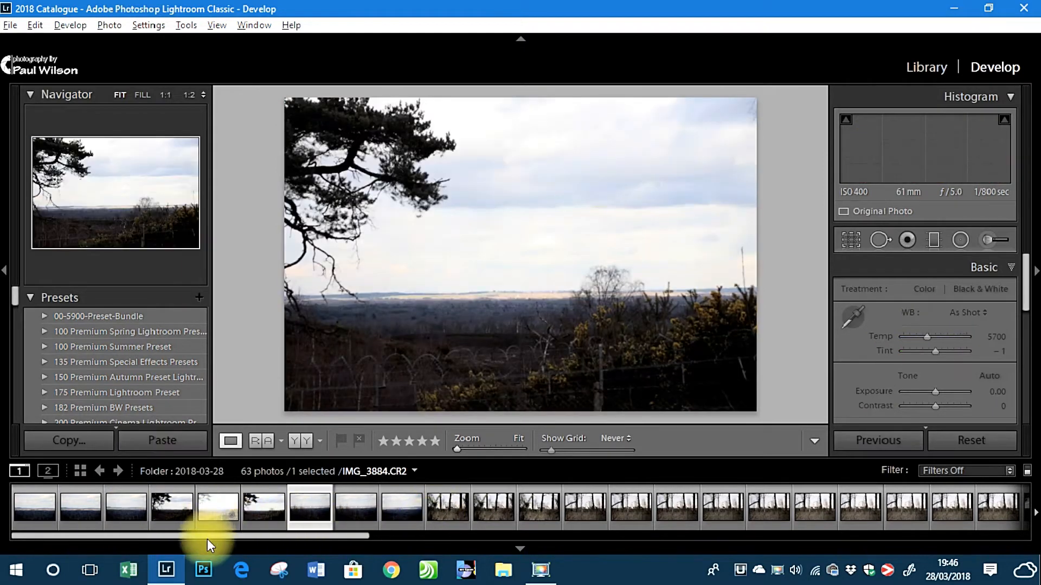
left_click_drag(233, 536, 892, 552)
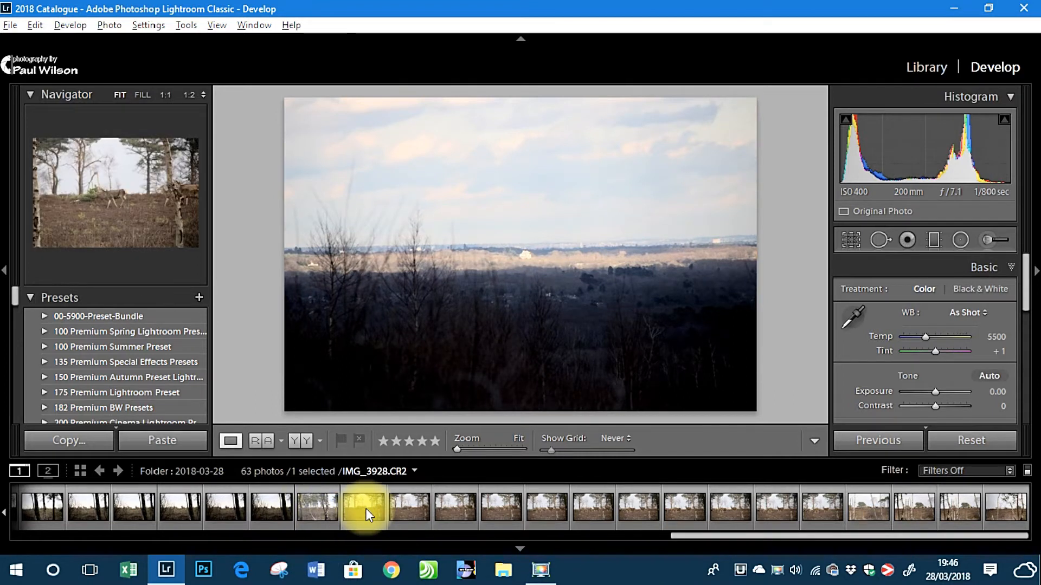
Compare the deer photos from IMG_3928.CR2 to IMG_3934.CR2 at full view, ending on IMG_3933.CR2.
left_click(366, 508)
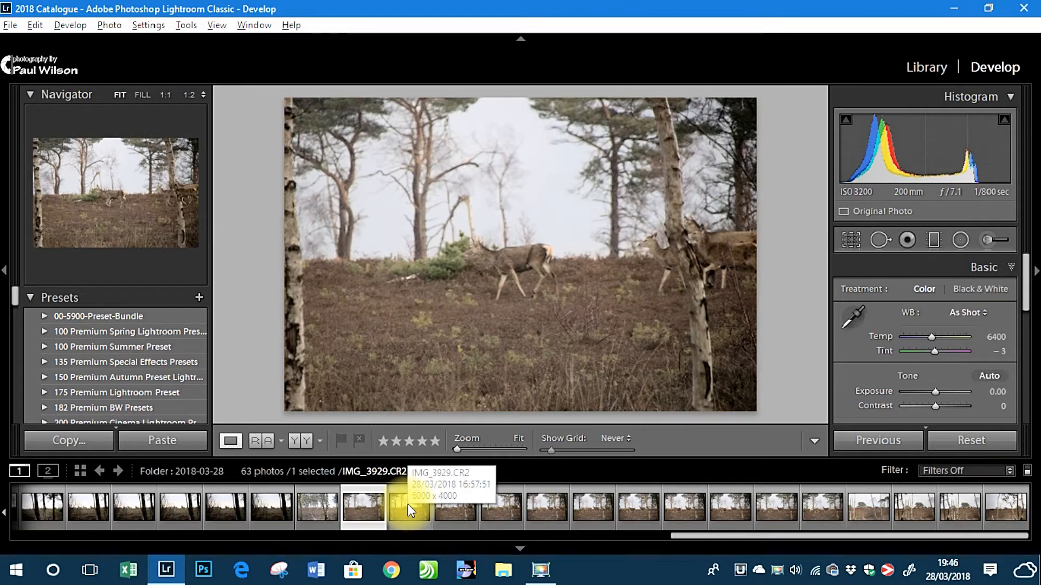
left_click(408, 504)
left_click(455, 507)
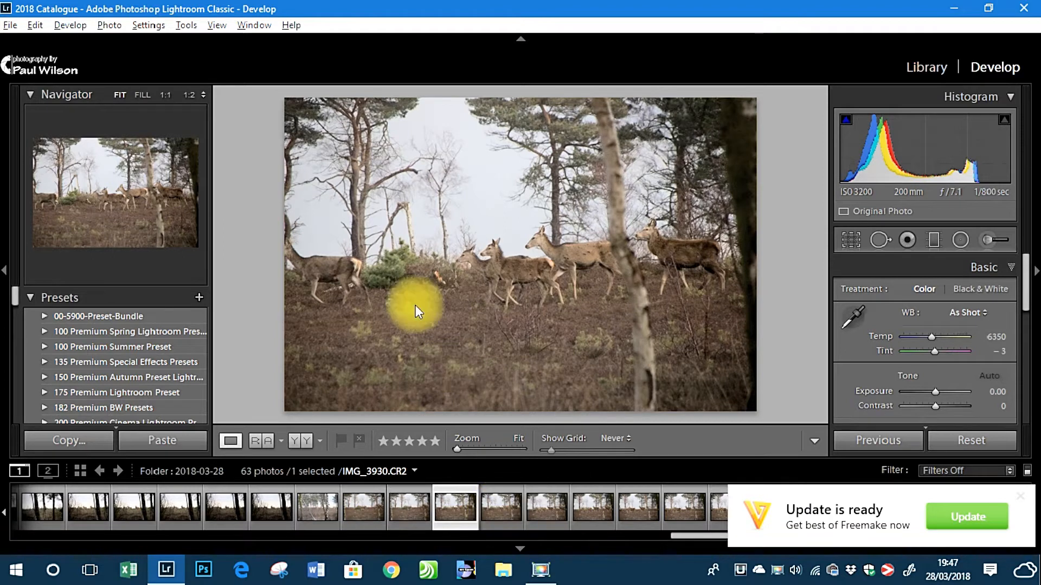
left_click(511, 516)
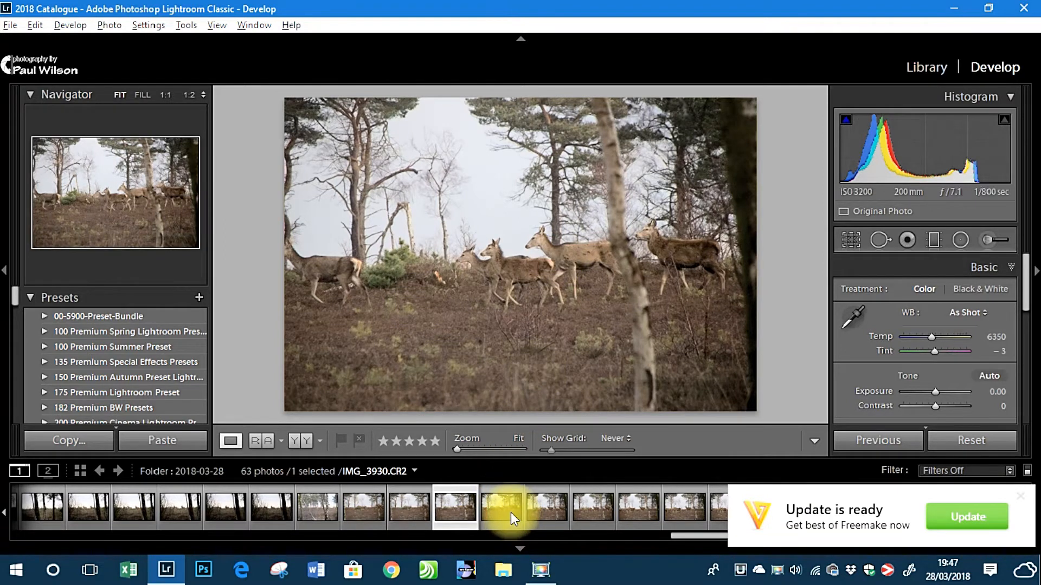
left_click(551, 513)
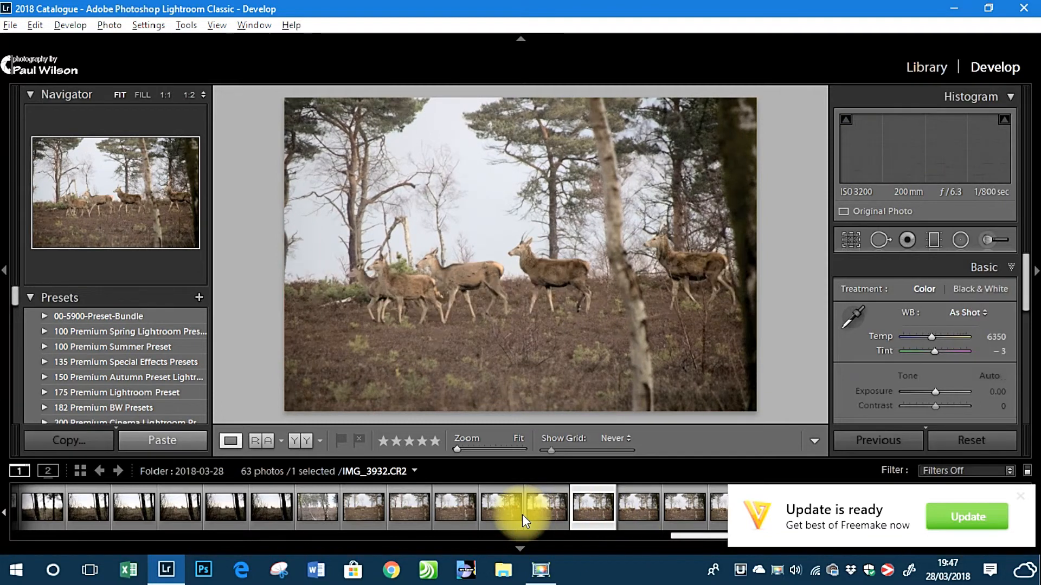
left_click(592, 514)
left_click(642, 518)
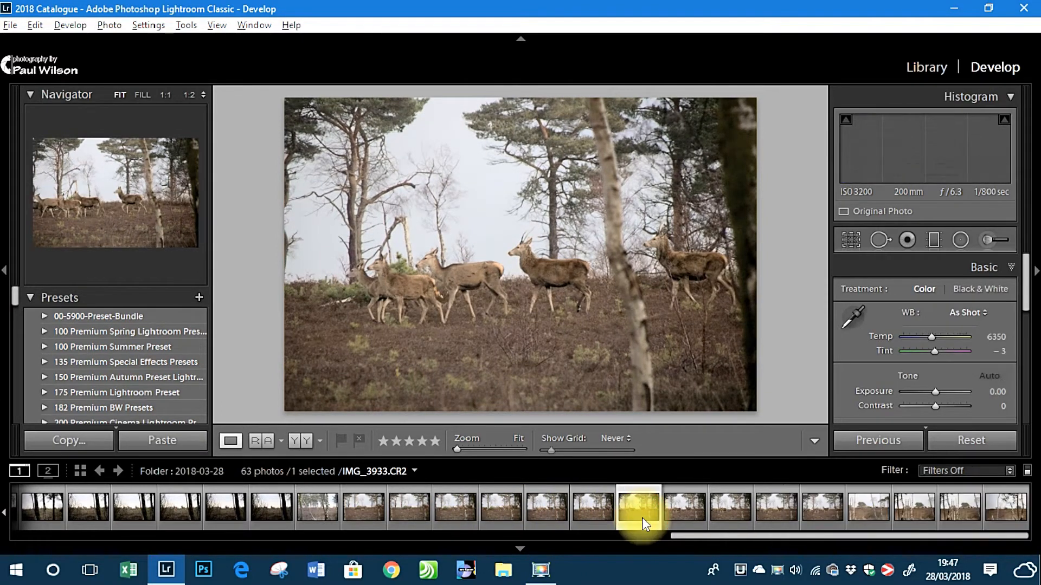
left_click(504, 510)
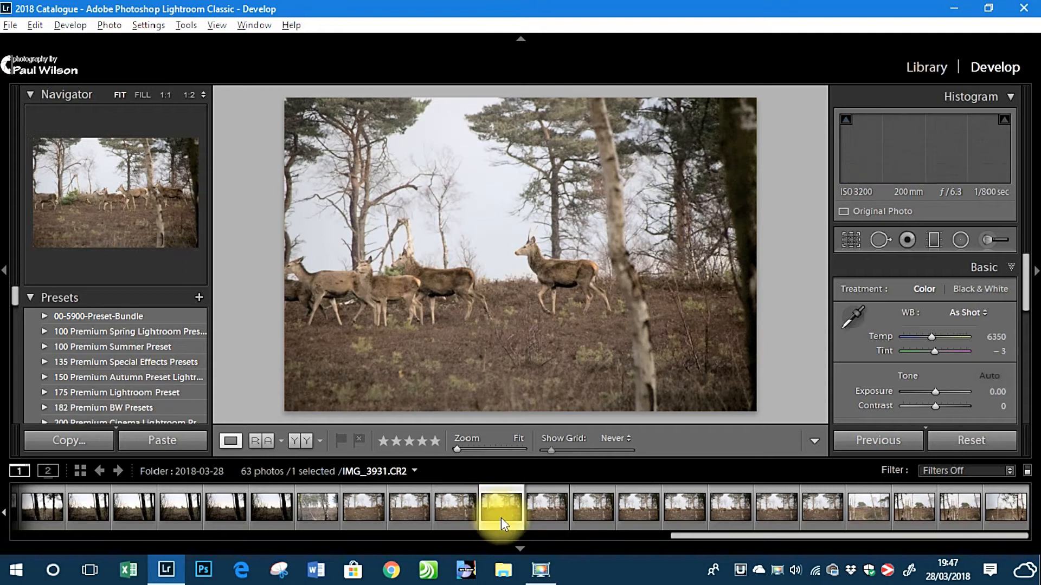
left_click(653, 510)
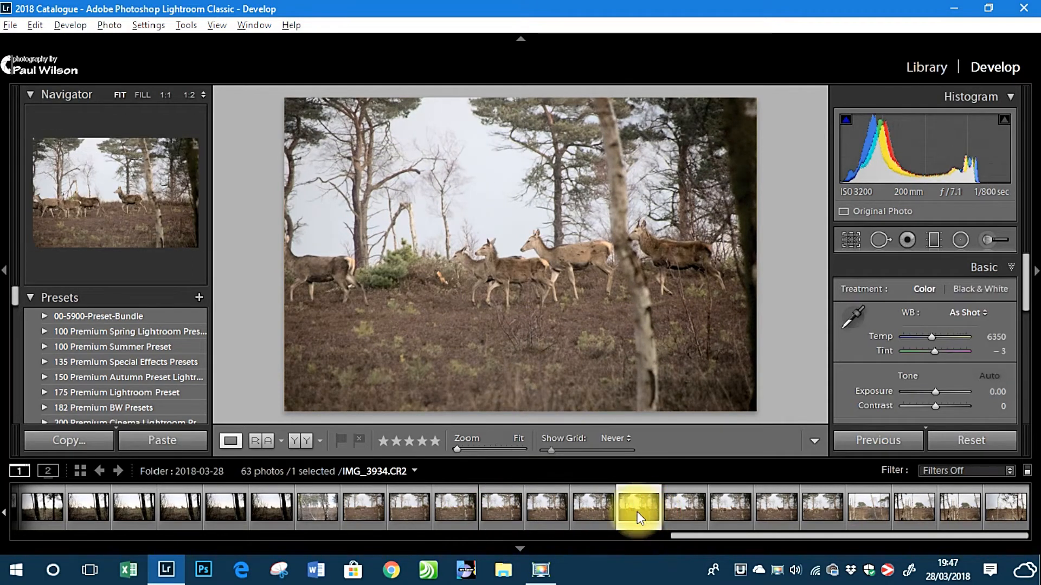
left_click(539, 515)
left_click(598, 516)
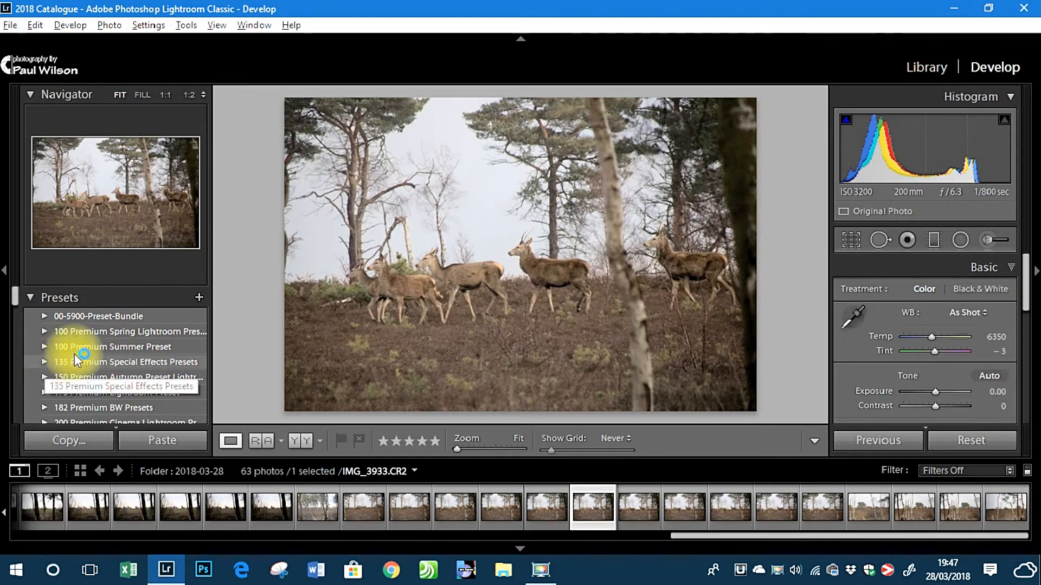
Expand the 100 Premium Summer Preset group to list its presets.
left_click(44, 347)
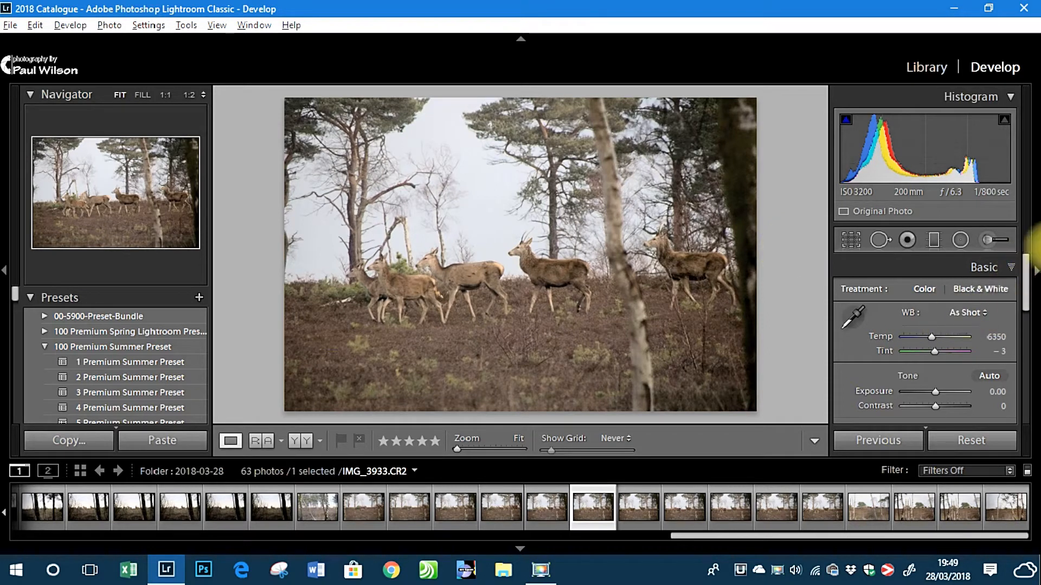
mouse_move(1025, 268)
left_mouse_down()
mouse_move(1028, 416)
mouse_move(1025, 267)
left_mouse_up()
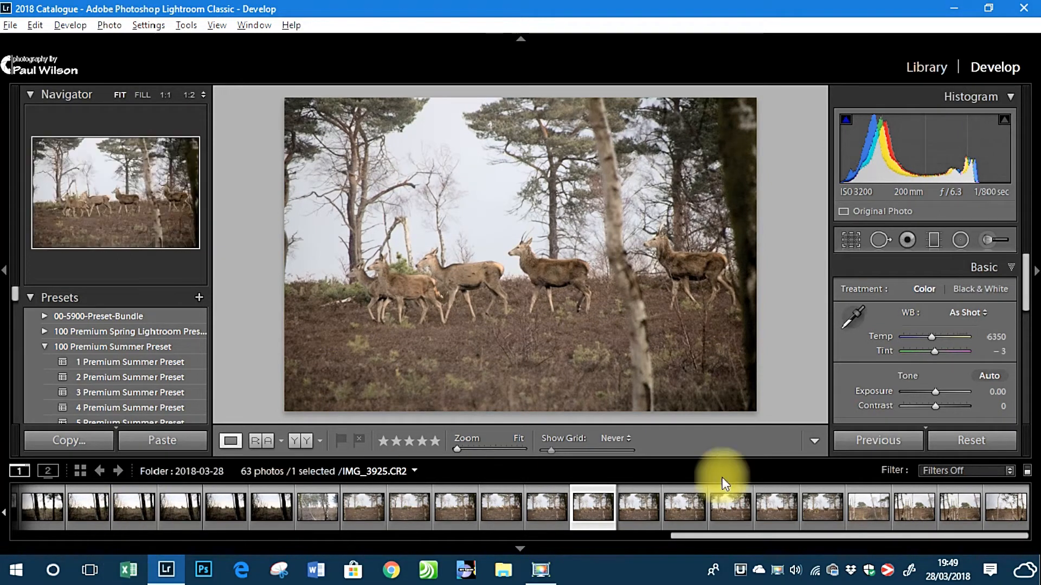
Give the deer photos IMG_3923.CR2 and IMG_3933.CR2 a one-star rating each.
left_click(135, 504)
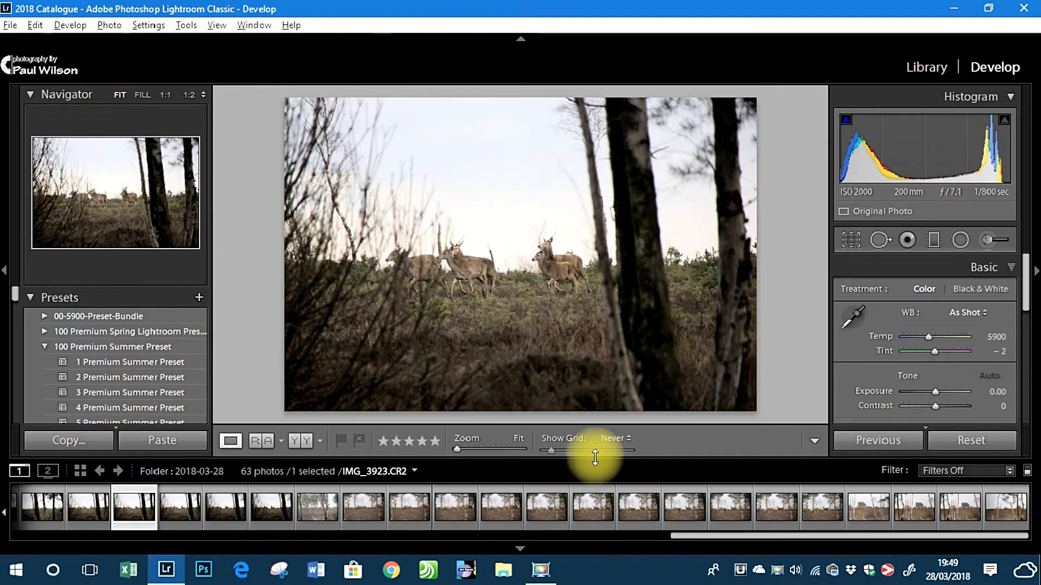
key("1")
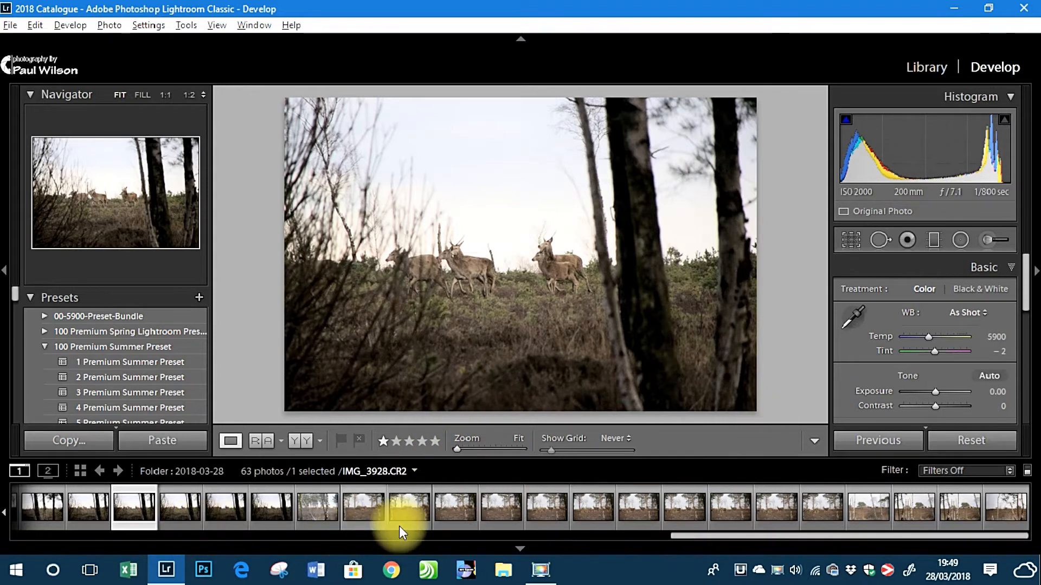
left_click(647, 514)
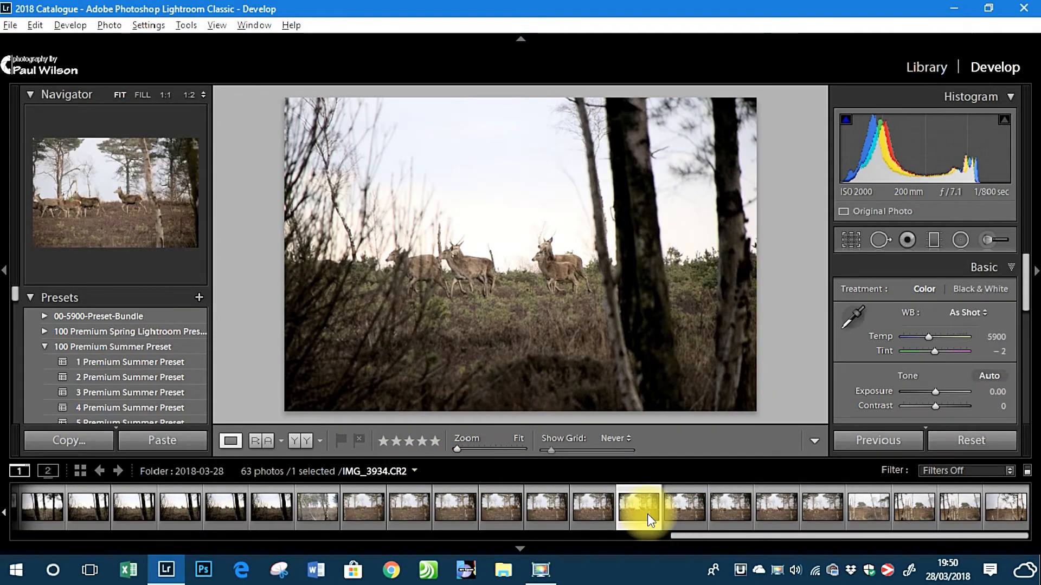
left_click(593, 513)
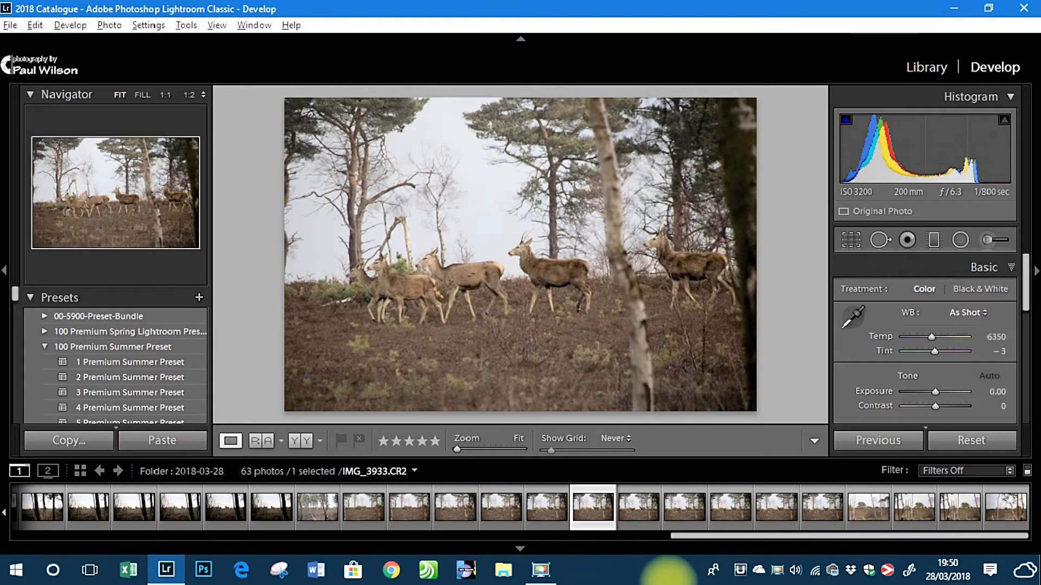
key("1")
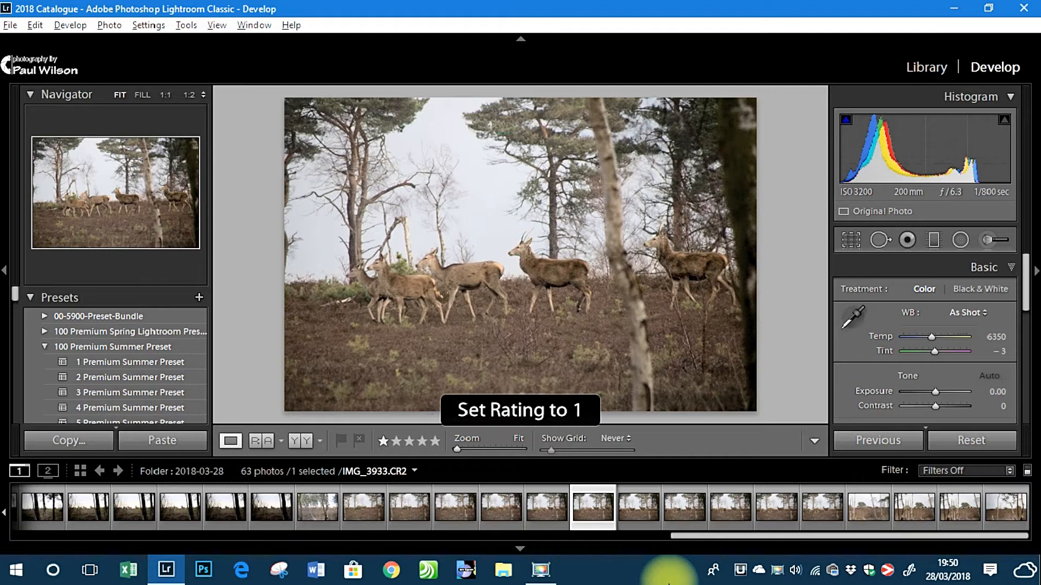
Review further candidates across the folder, such as IMG_3941.CR2, IMG_3937.CR2, IMG_3939.CR2, IMG_3909.CR2 and the duck photo.
left_click(961, 512)
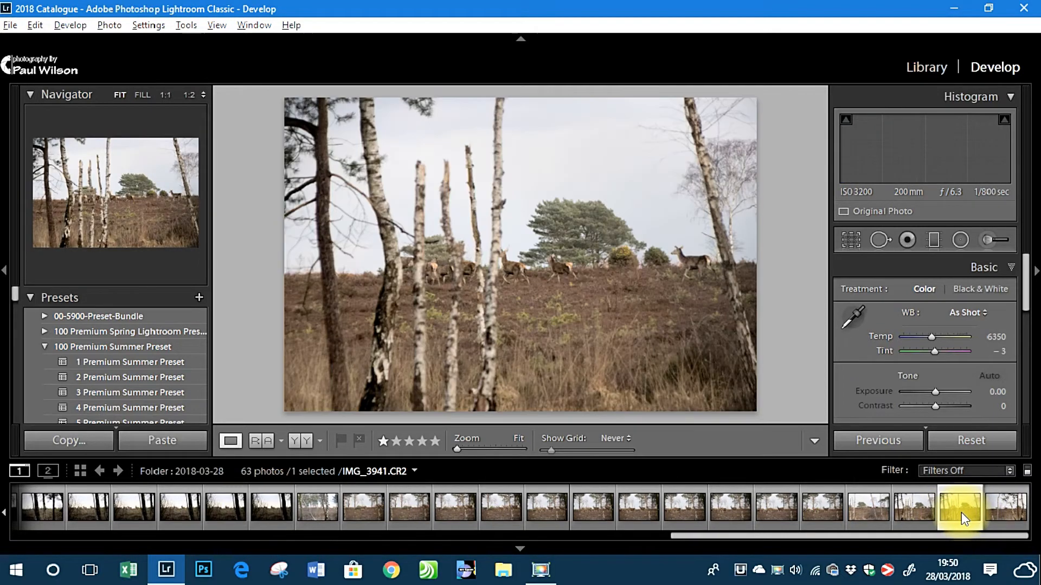
left_click(782, 509)
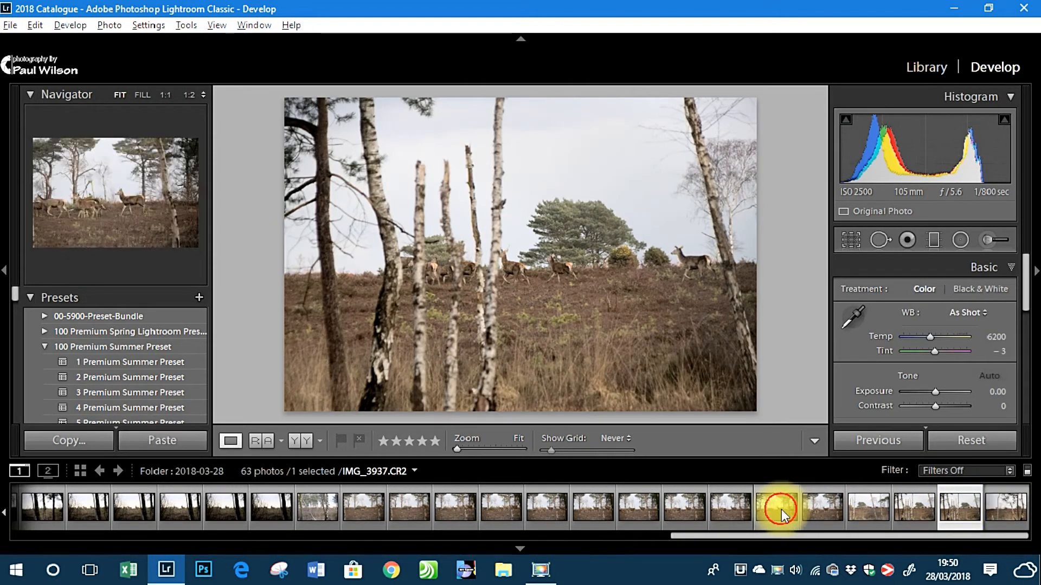
left_click(870, 510)
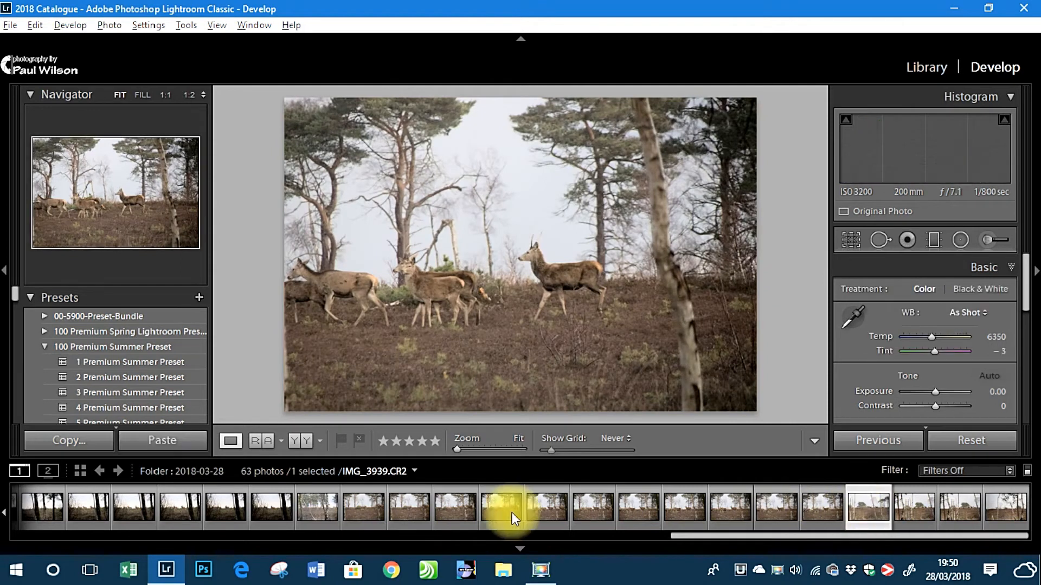
left_click_drag(747, 538, 204, 536)
left_click(225, 509)
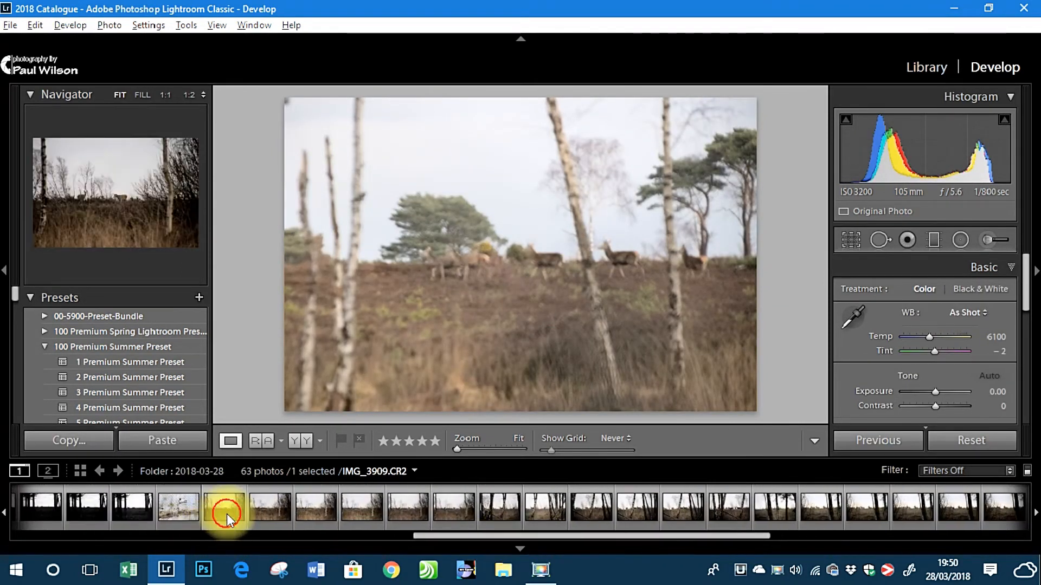
left_click(323, 509)
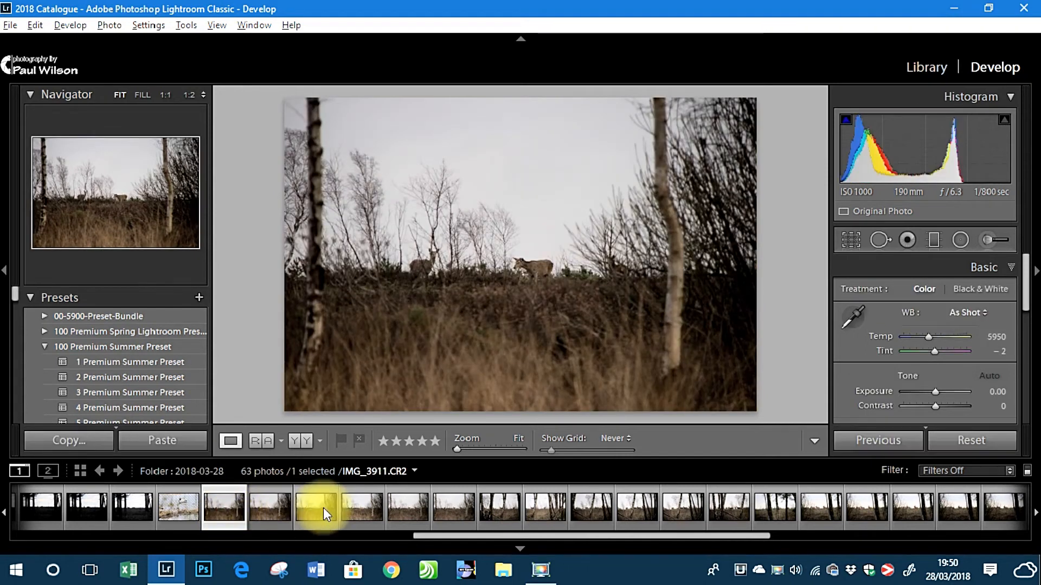
left_click(174, 513)
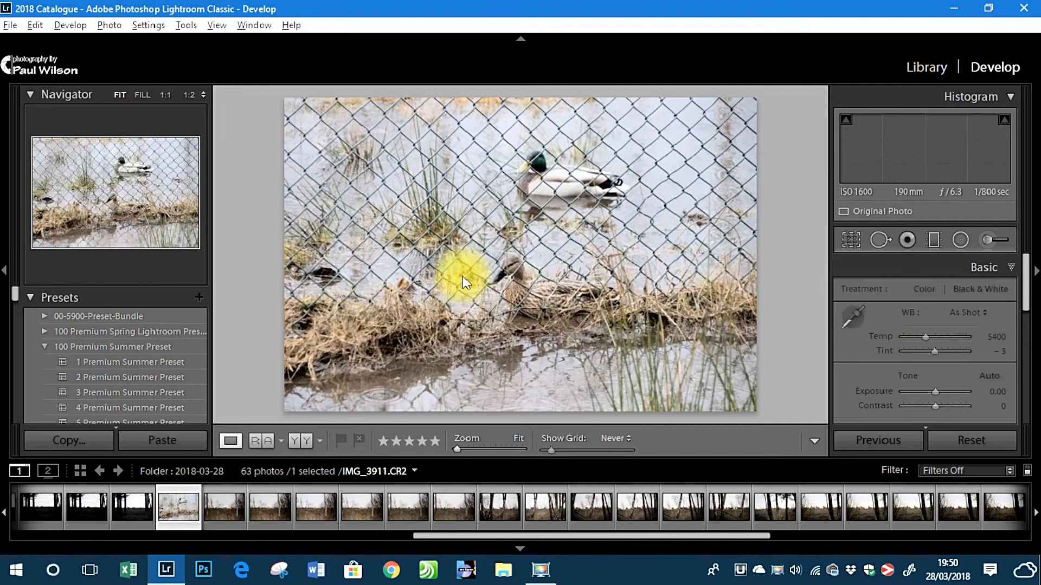
left_click(239, 508)
Select the deer photo IMG_3925.CR2 and give it a one-star rating.
left_click_drag(512, 537, 651, 542)
left_click(651, 512)
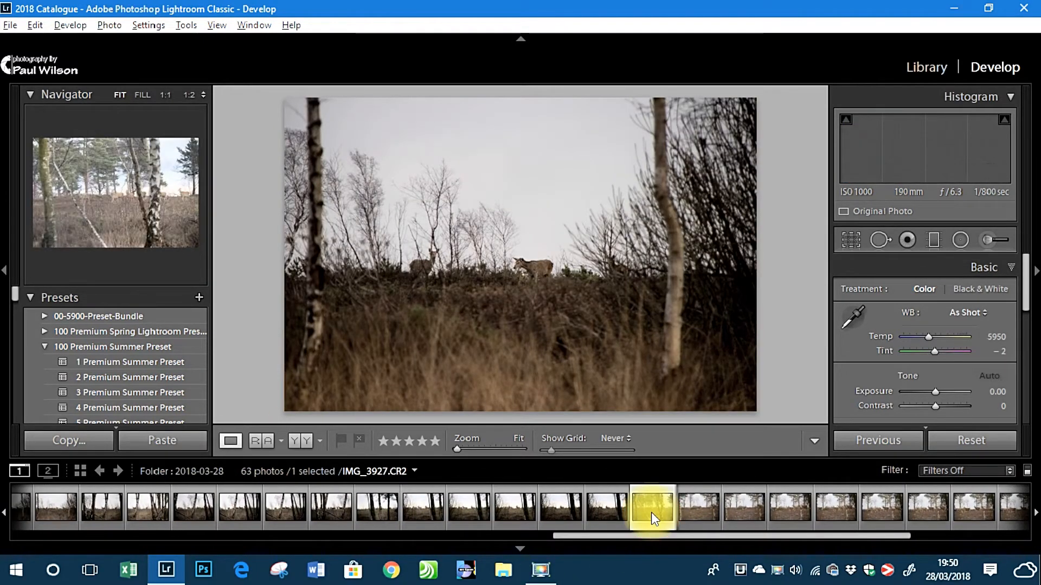
left_click(582, 512)
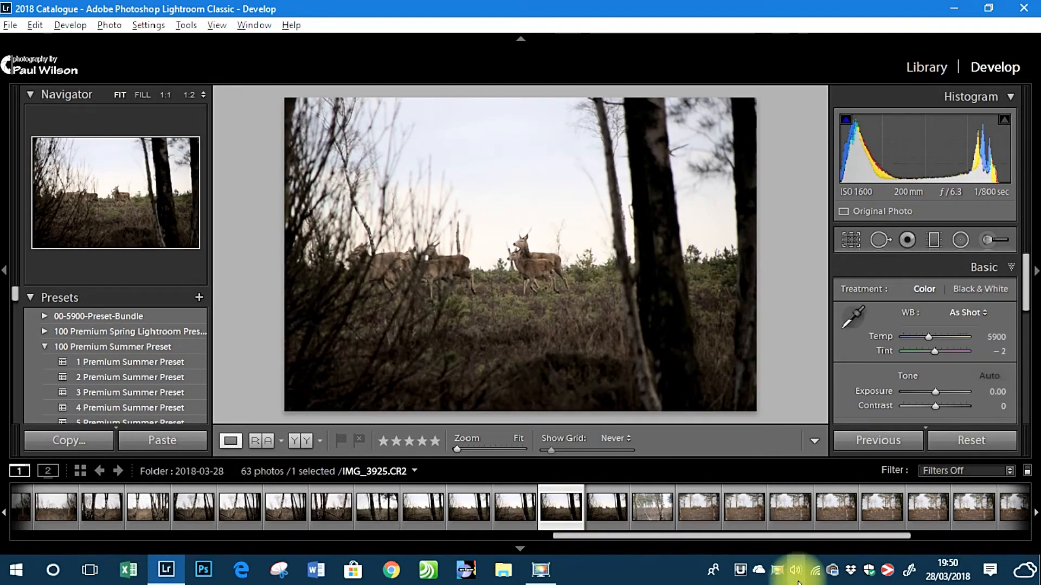
key("1")
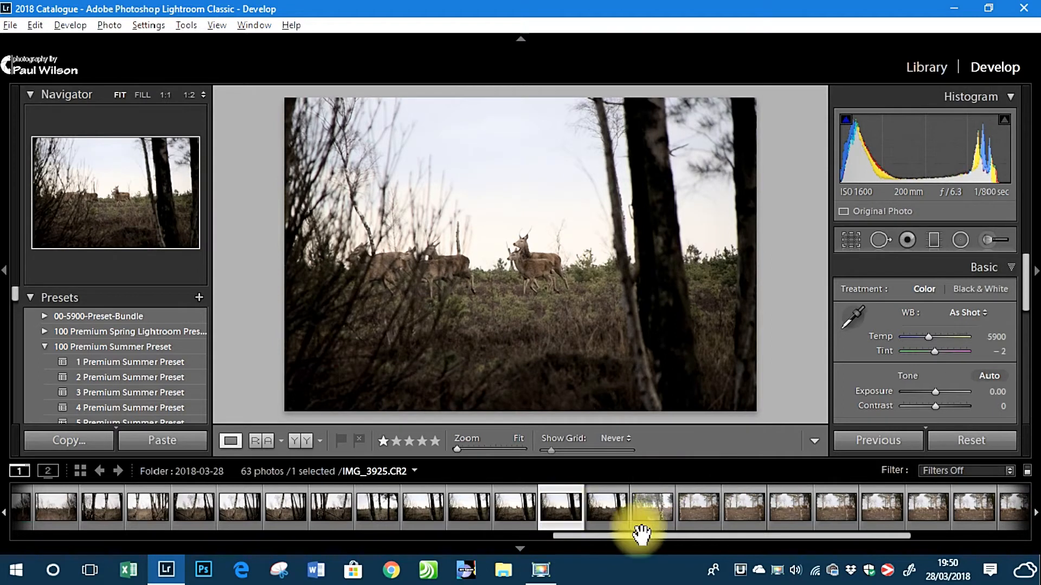
Filter the filmstrip to rated photos, view each remaining deer shot and select IMG_3933.CR2.
left_click(1008, 471)
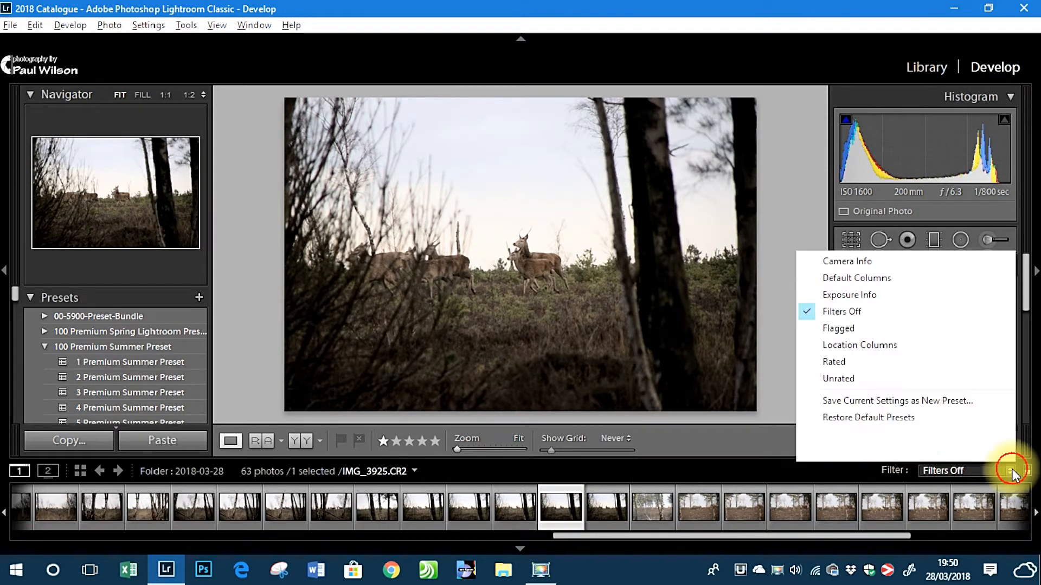
left_click(827, 360)
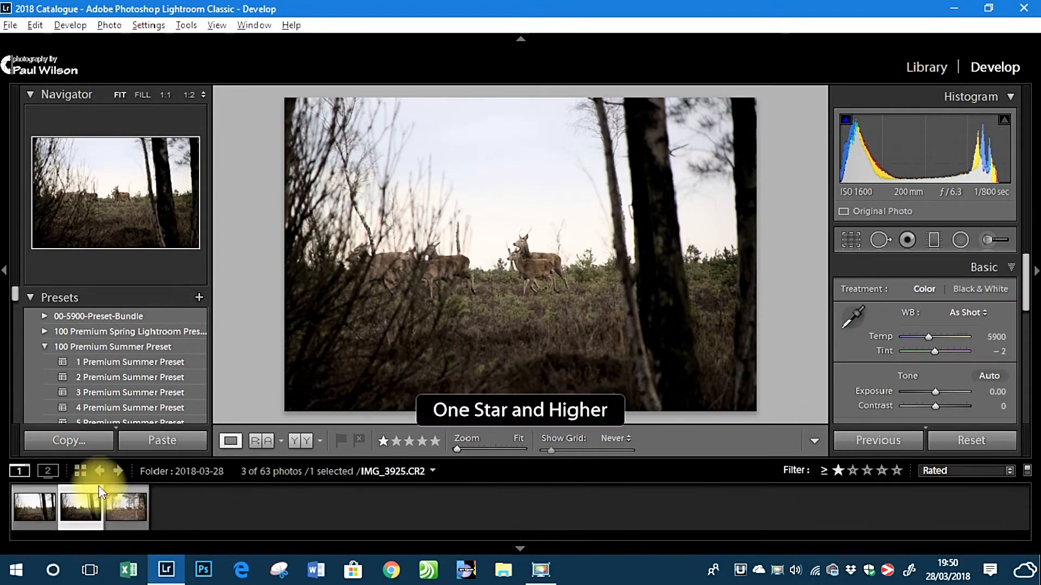
left_click(40, 511)
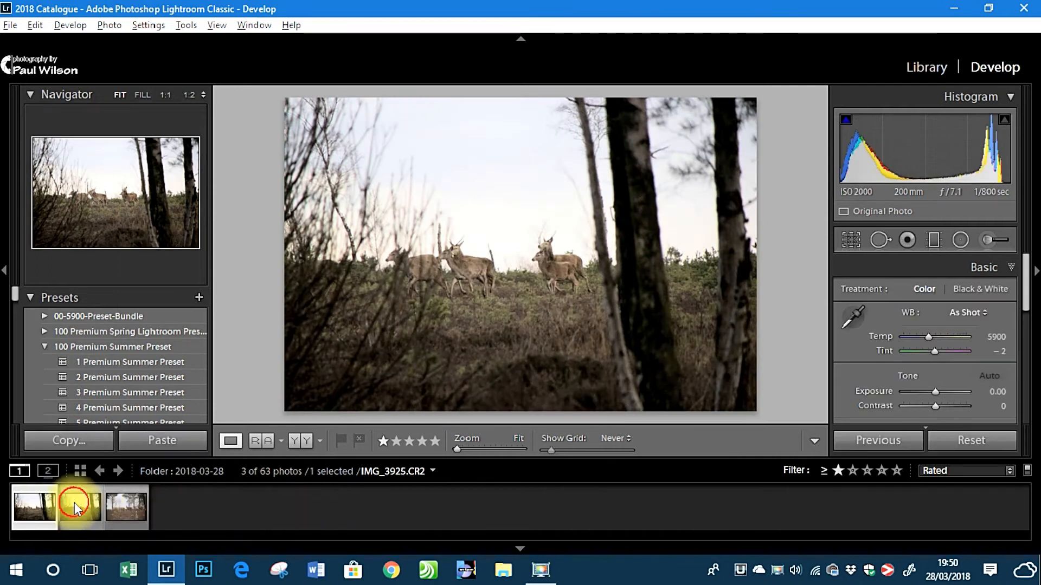
left_click(75, 503)
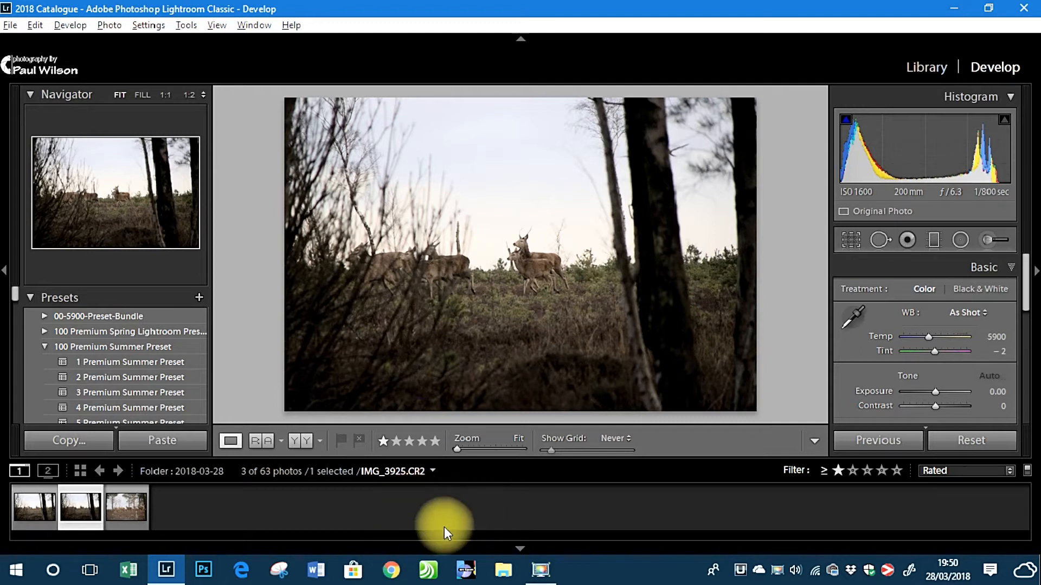
left_click(132, 513)
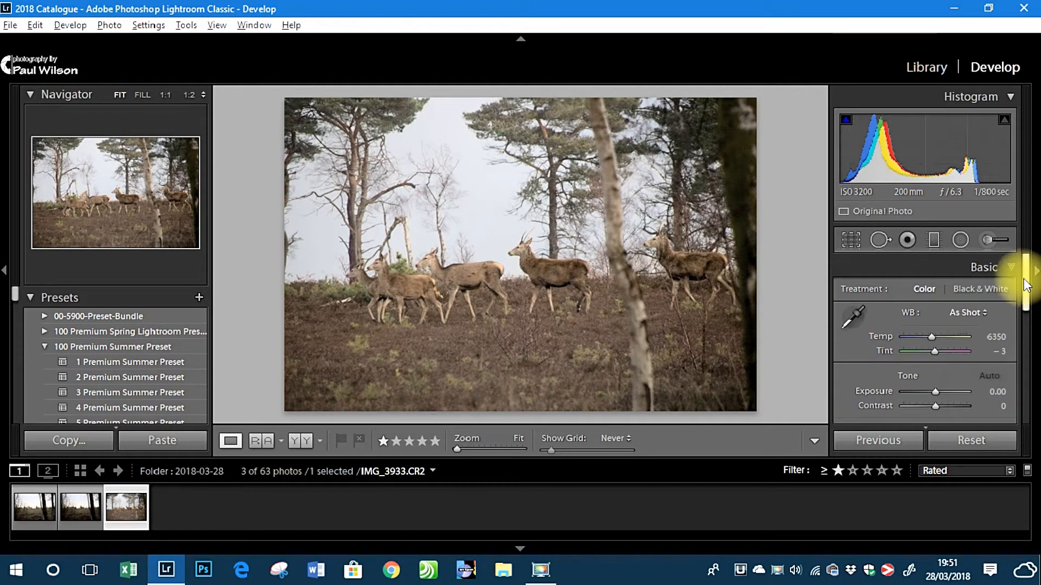
left_click(1010, 268)
left_click(1010, 267)
left_click(1009, 268)
left_click(1010, 267)
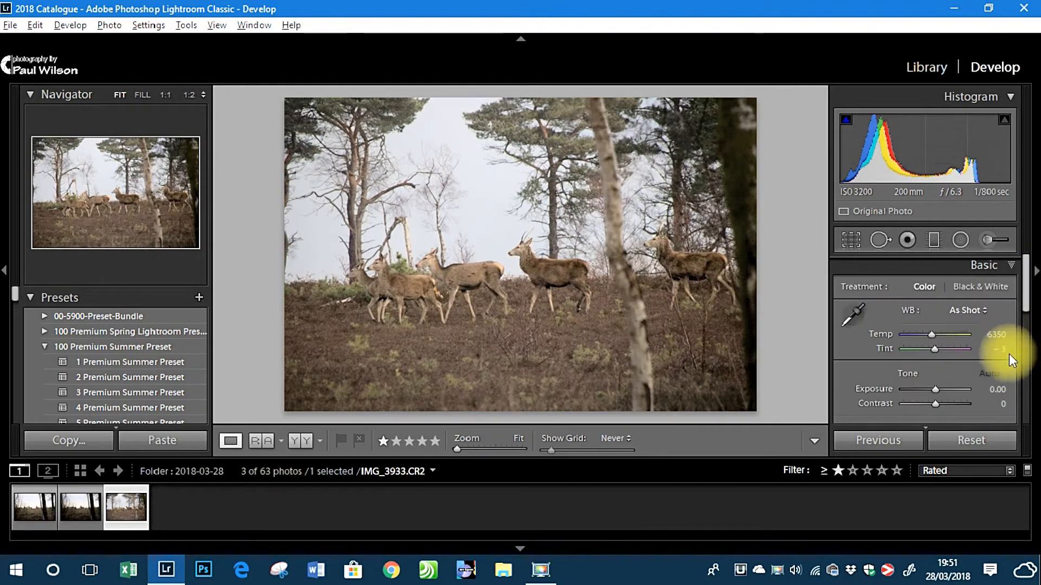
Set the Highlights to -100 and the Shadows to +100 for IMG_3933.CR2.
scroll(1024, 302, "down", 1)
left_click_drag(1025, 305, 1025, 324)
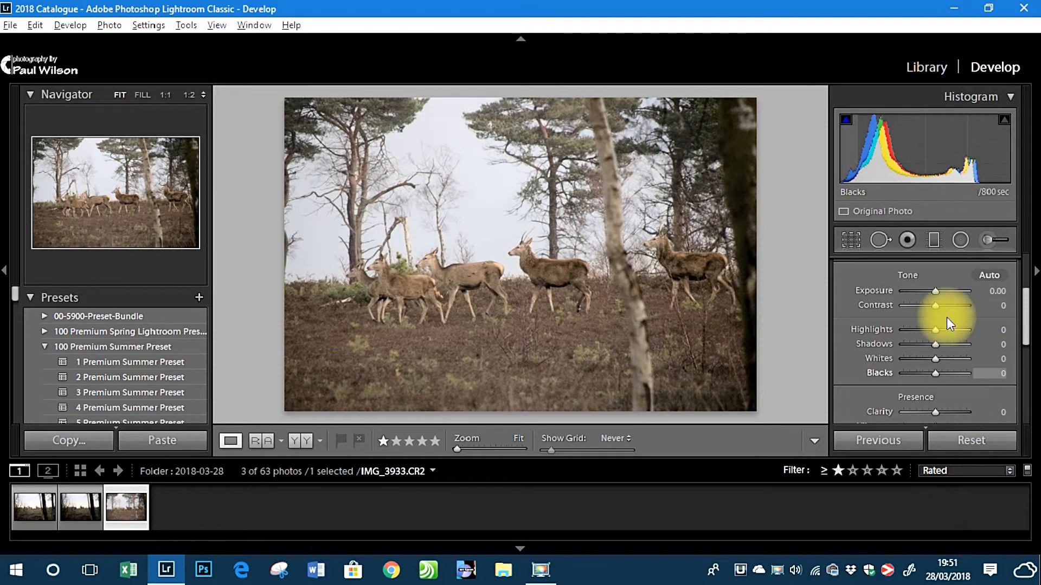
left_click_drag(933, 332, 884, 334)
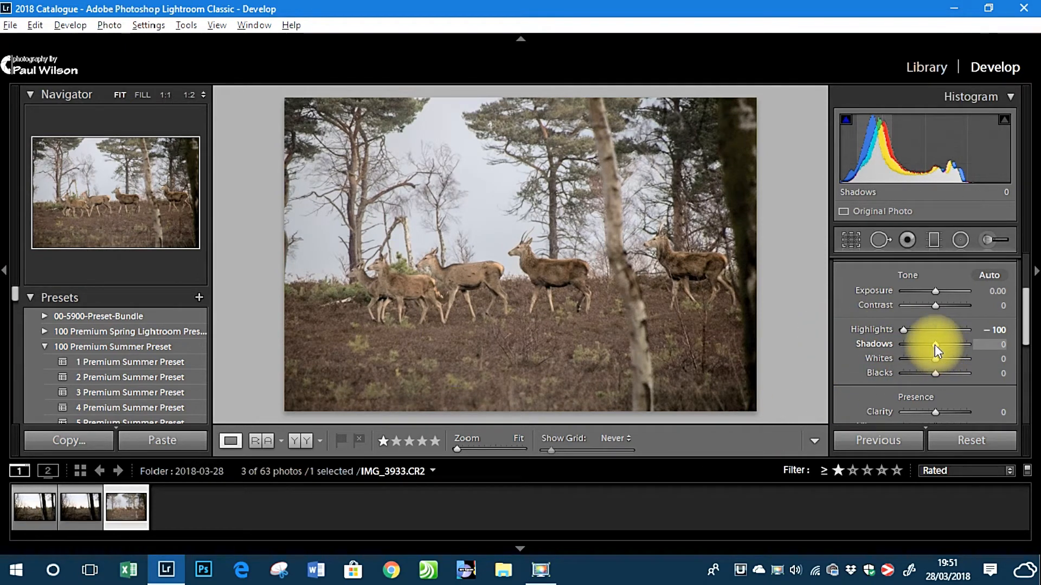
left_click_drag(934, 345, 987, 344)
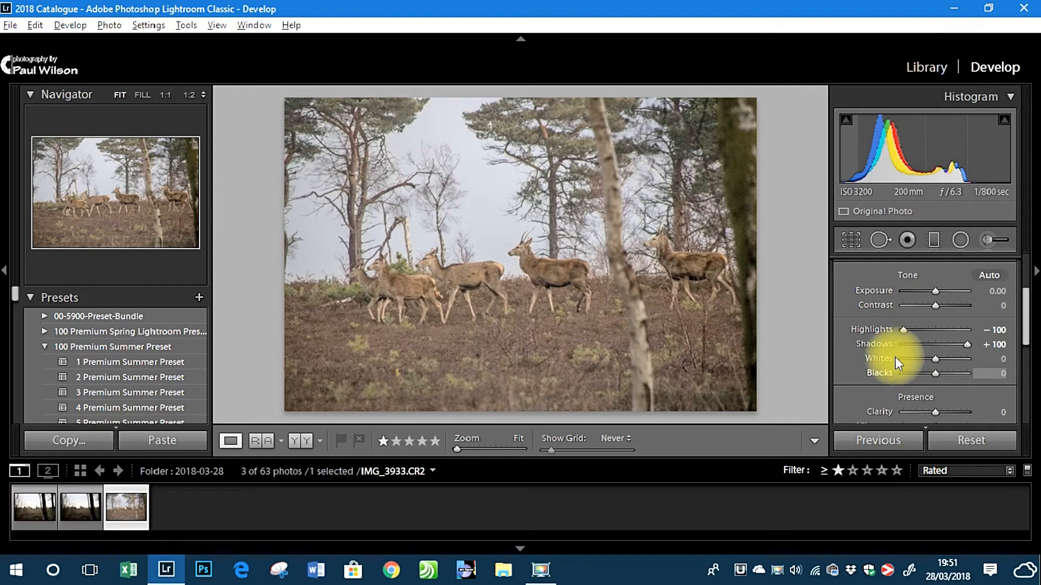
left_click(908, 333)
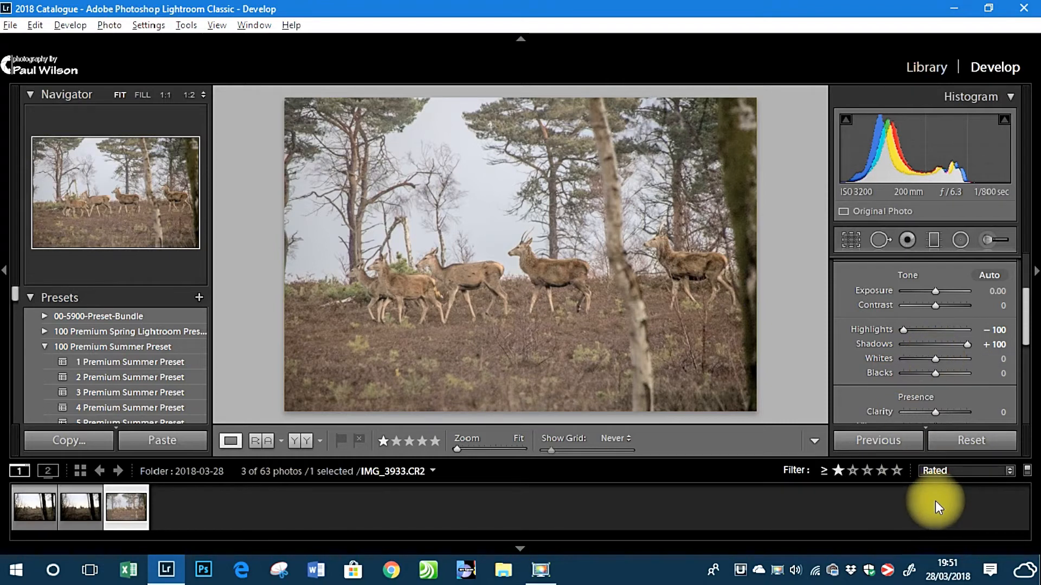
Raise the Whites to +76 using the clipping preview and lower the Blacks to -29.
key("alt")
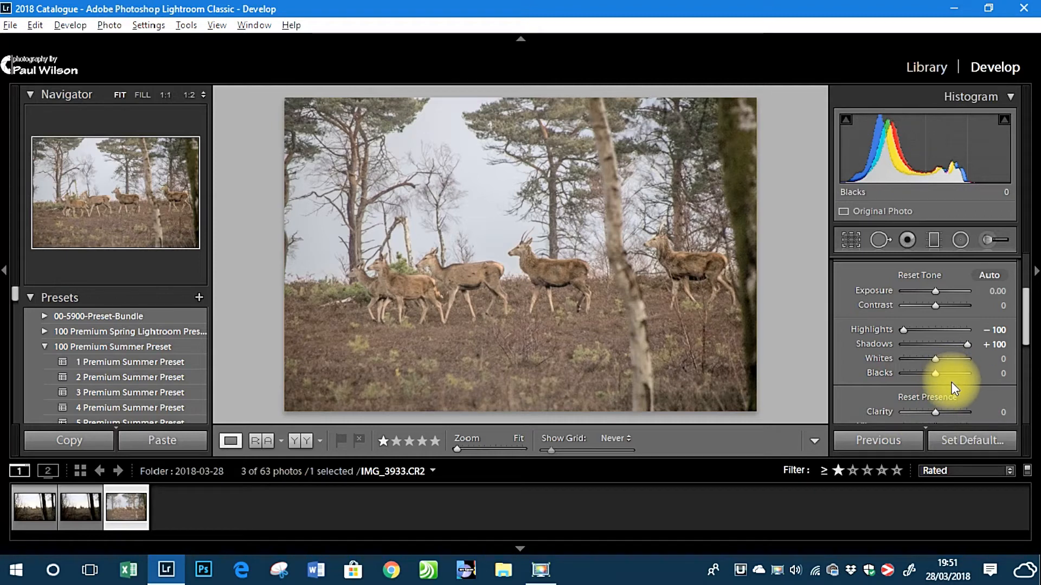
left_click(935, 360, "alt")
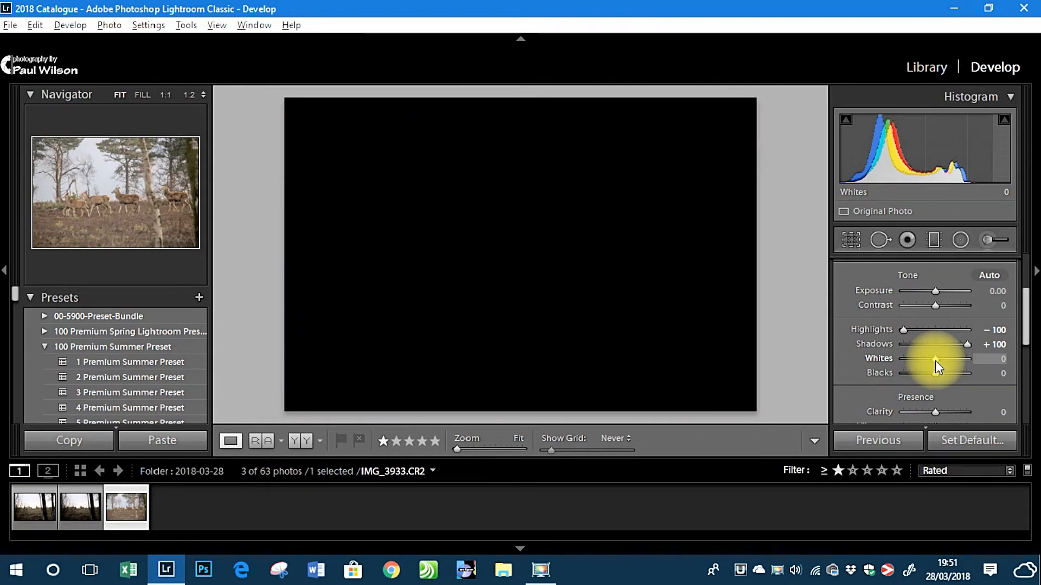
left_click_drag(935, 360, 959, 359)
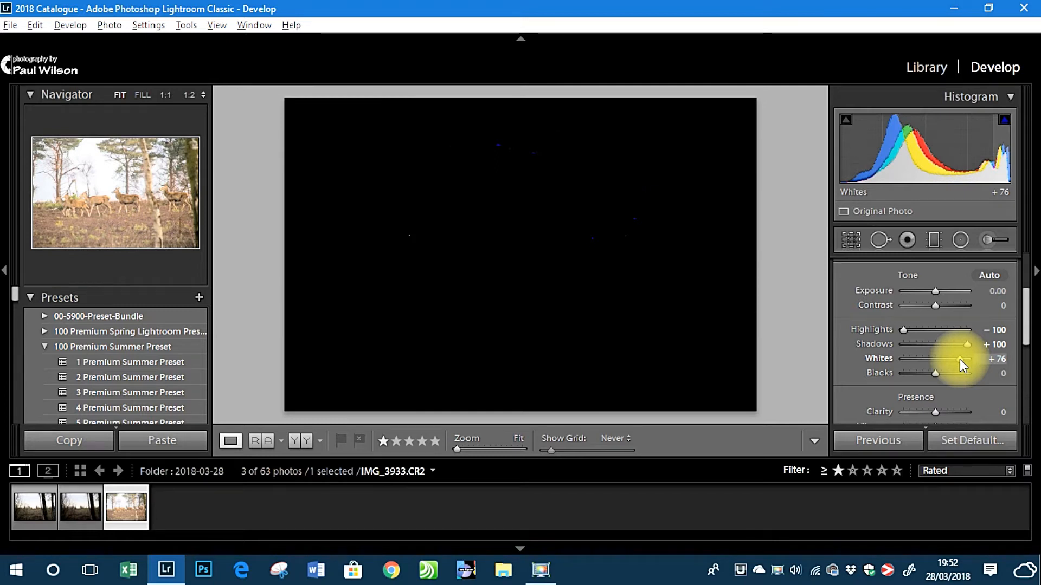
left_click_drag(960, 359, 960, 359)
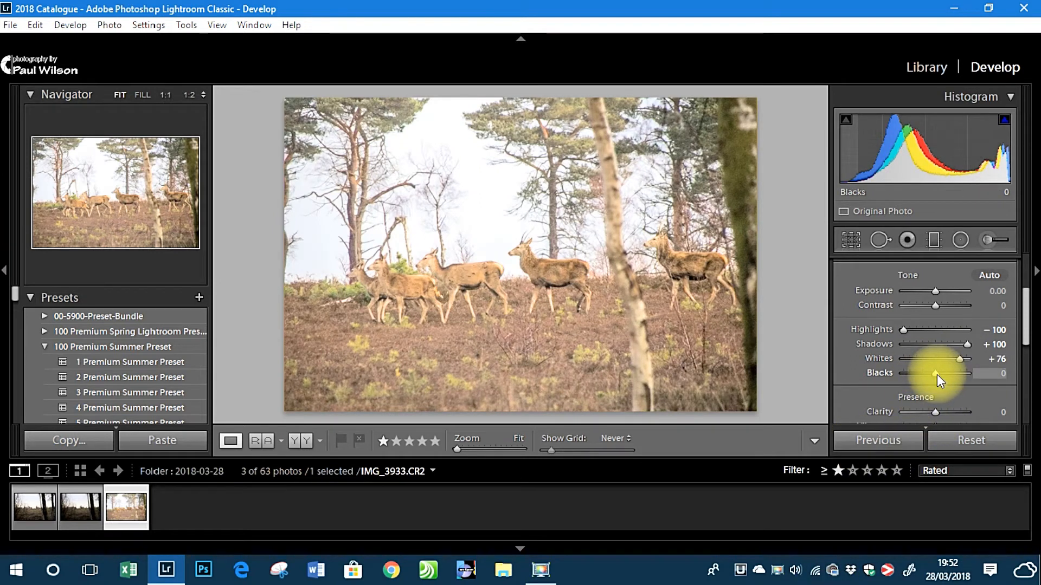
left_click_drag(937, 375, 928, 376)
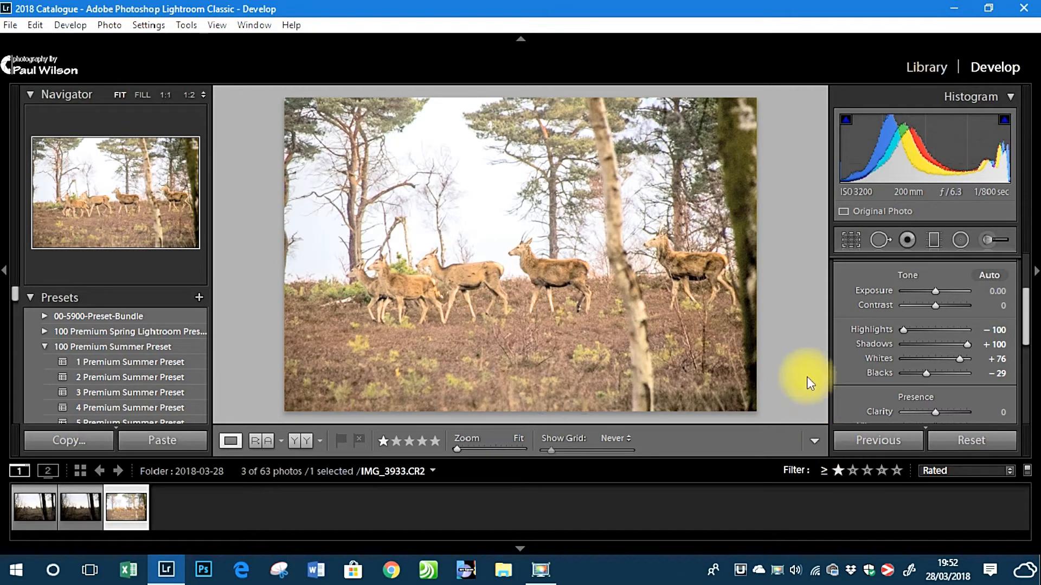
Increase the deer photo's Saturation to +19 and its Clarity to +12.
left_click_drag(1030, 312, 1026, 362)
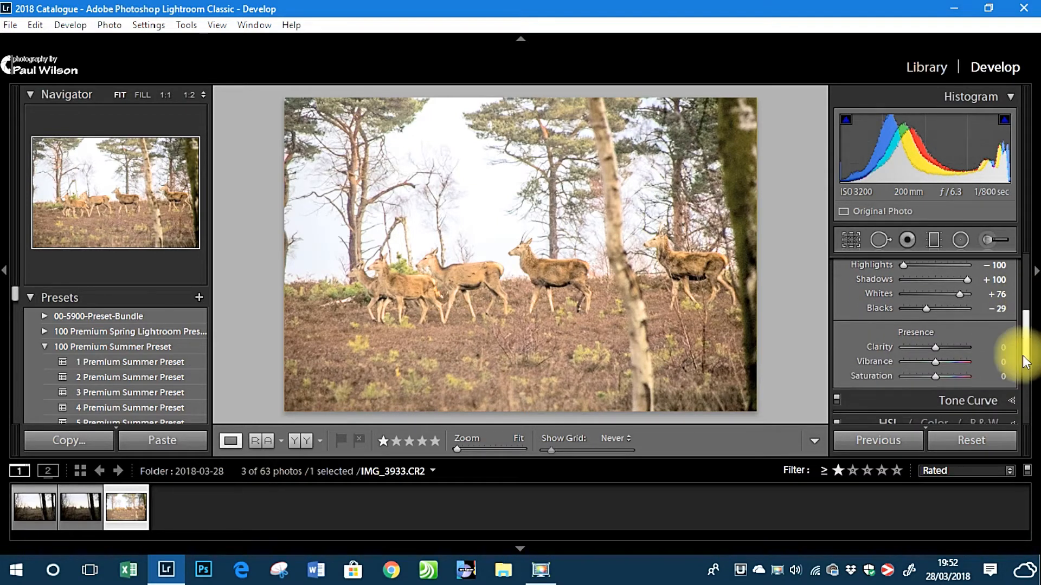
left_click(935, 376)
mouse_move(935, 376)
left_mouse_down()
mouse_move(978, 376)
mouse_move(932, 375)
mouse_move(942, 376)
left_mouse_up()
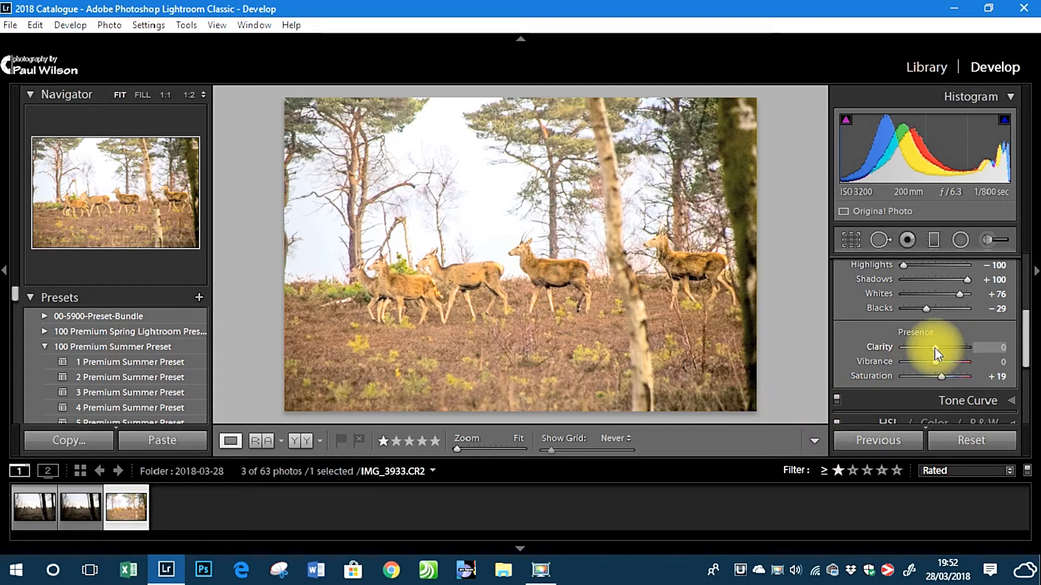
mouse_move(935, 347)
left_mouse_down()
mouse_move(949, 346)
mouse_move(905, 347)
mouse_move(988, 355)
mouse_move(879, 358)
mouse_move(940, 360)
left_mouse_up()
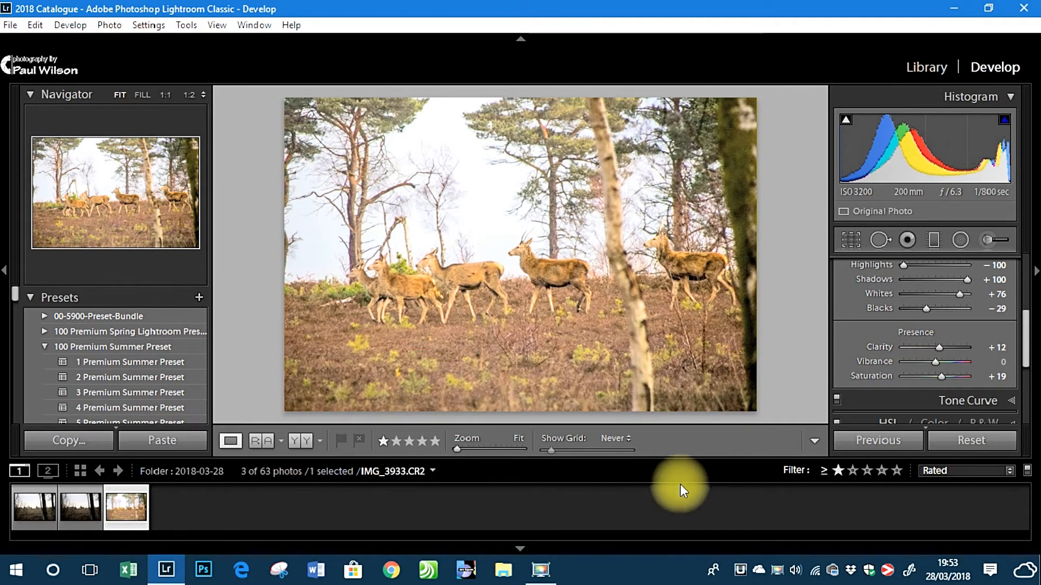
Compare the edited deer photo with its original side by side, and preview the edit alone in full screen.
left_click_drag(1024, 327, 1020, 230)
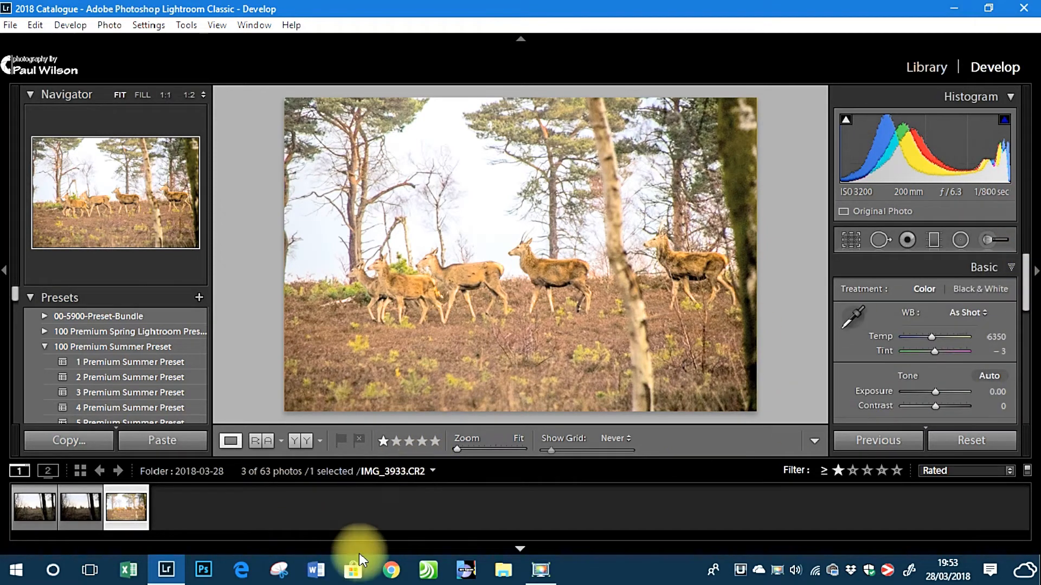
left_click(304, 440)
left_click(316, 444)
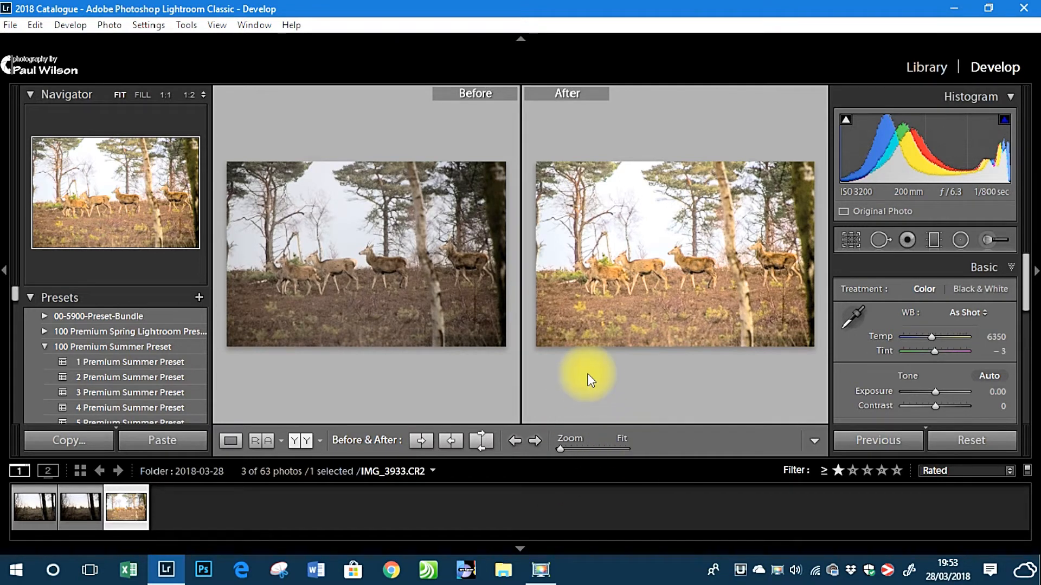
left_click(268, 443)
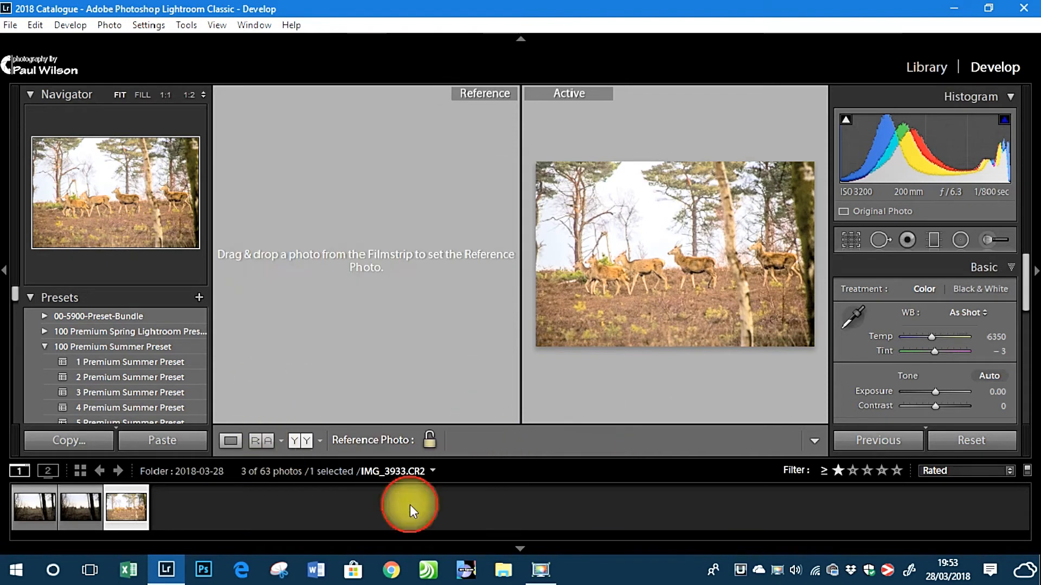
left_click(302, 442)
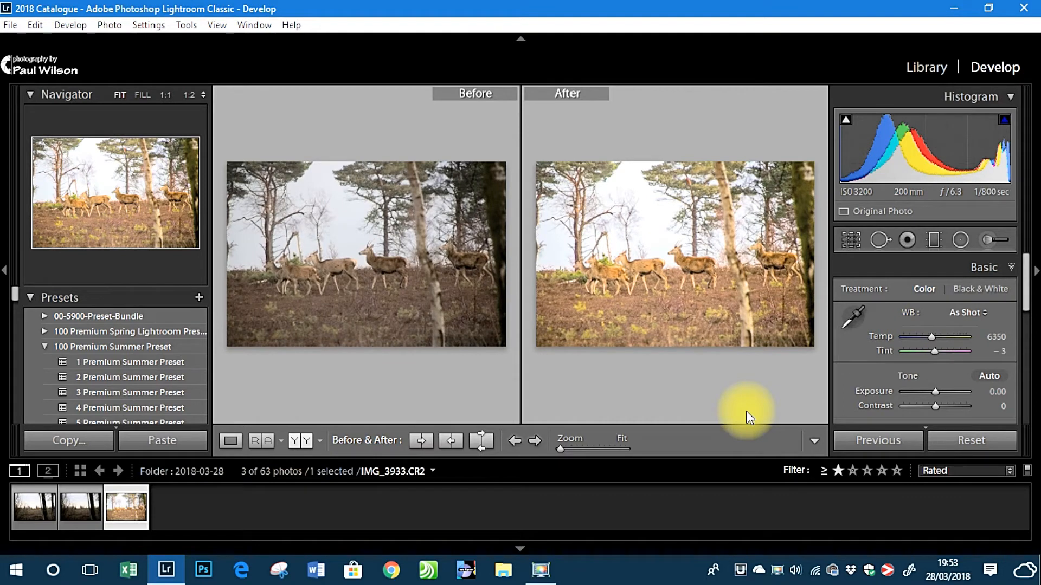
scroll(1030, 282, "down", 2)
scroll(1030, 282, "up", 2)
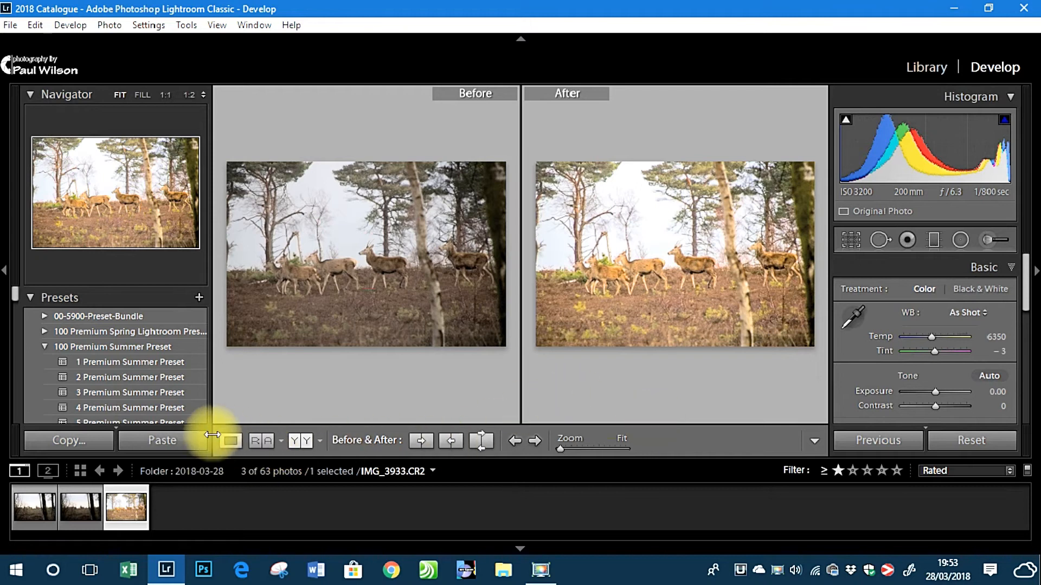
left_click(230, 441)
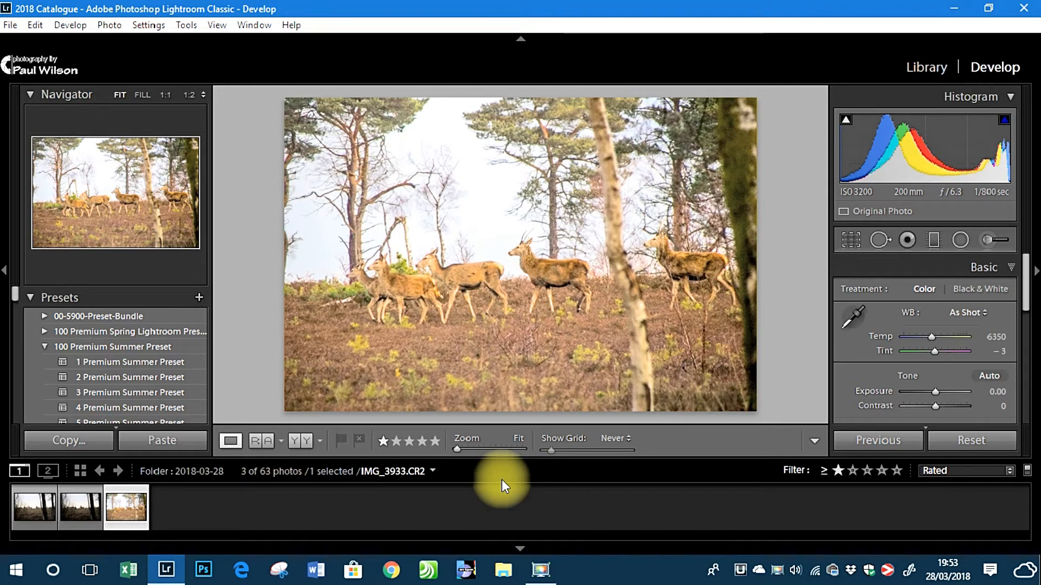
key("ctrl+Return")
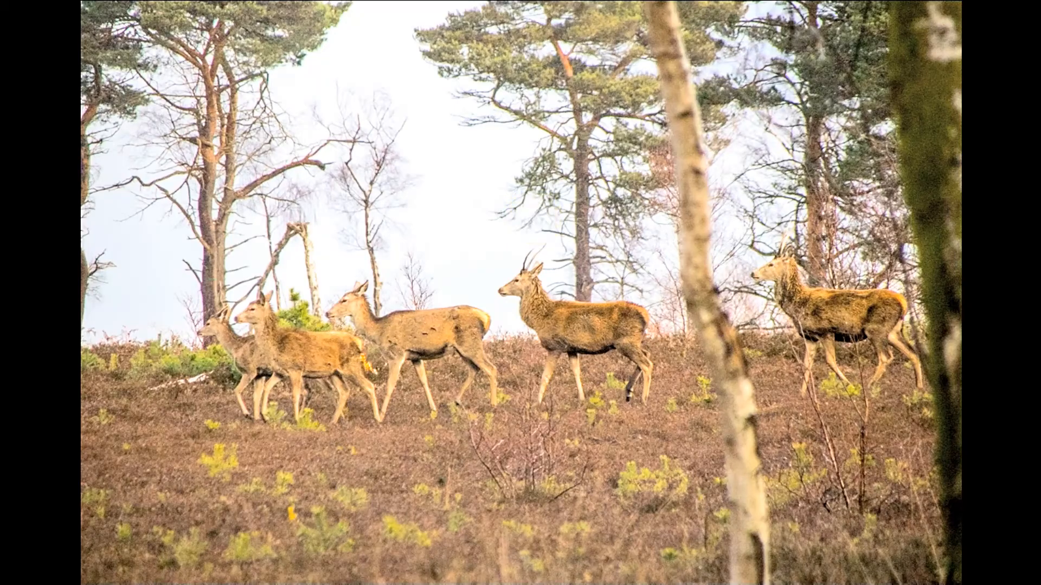
key("Escape")
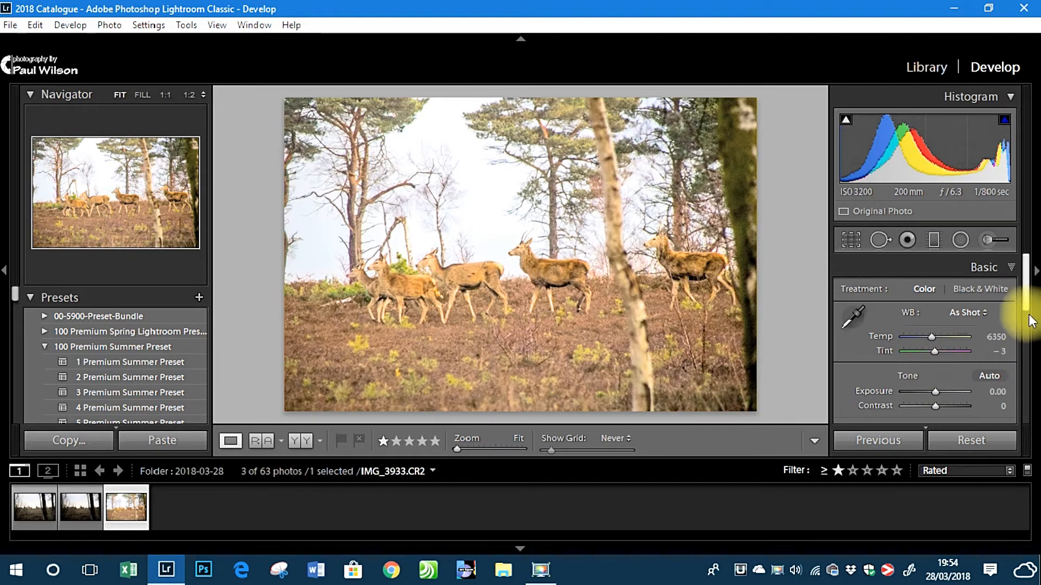
Try the Daylight white balance on the deer photo.
left_click_drag(1028, 302, 1029, 268)
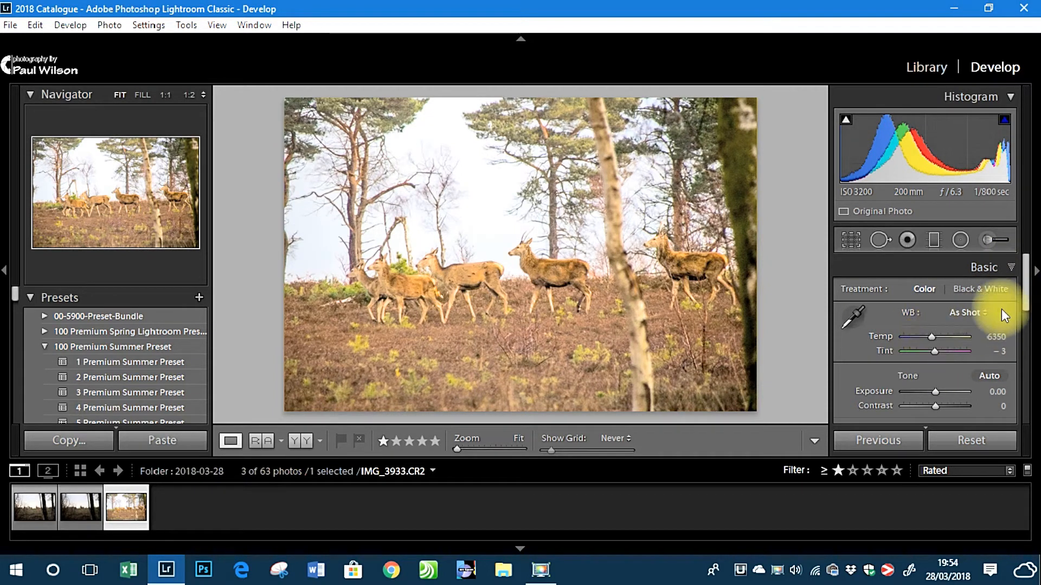
left_click(985, 313)
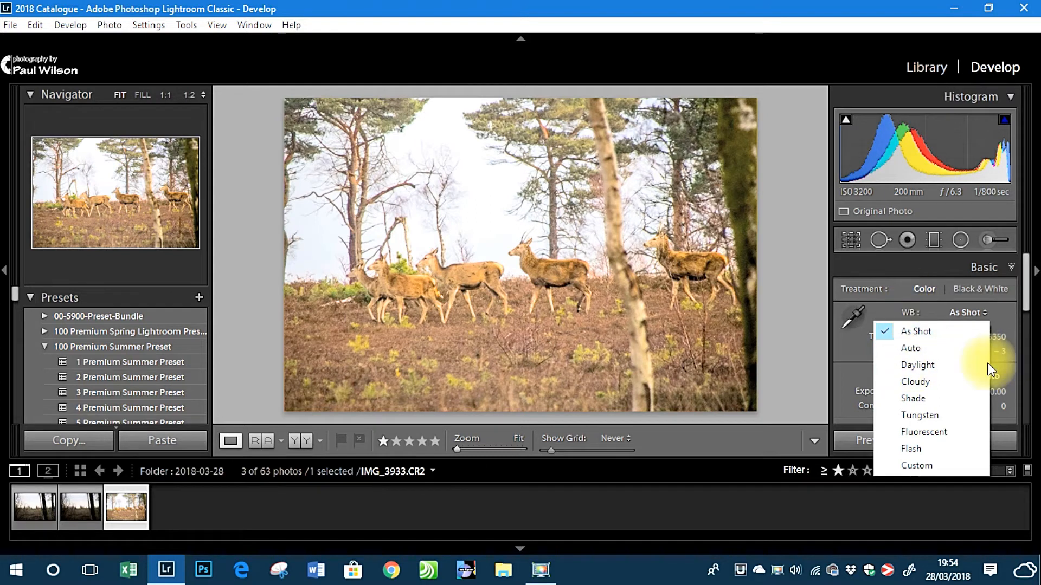
left_click(912, 373)
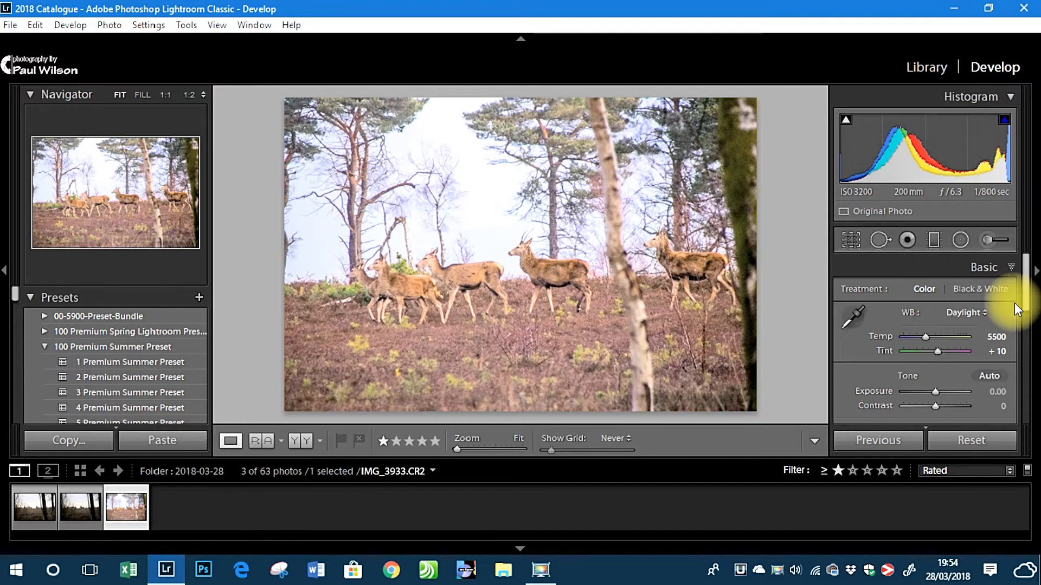
left_click(1010, 268)
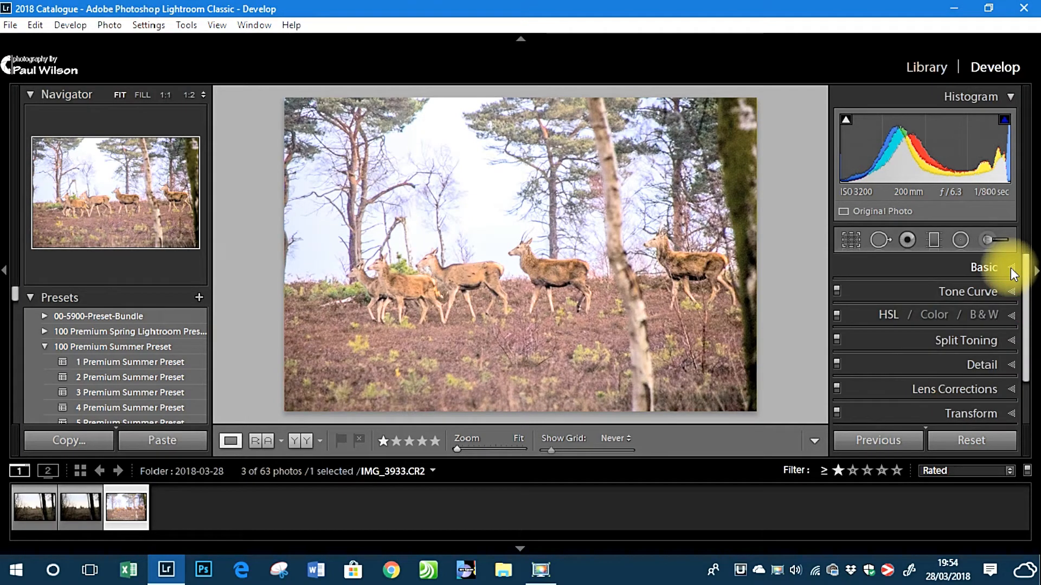
left_click(1014, 269)
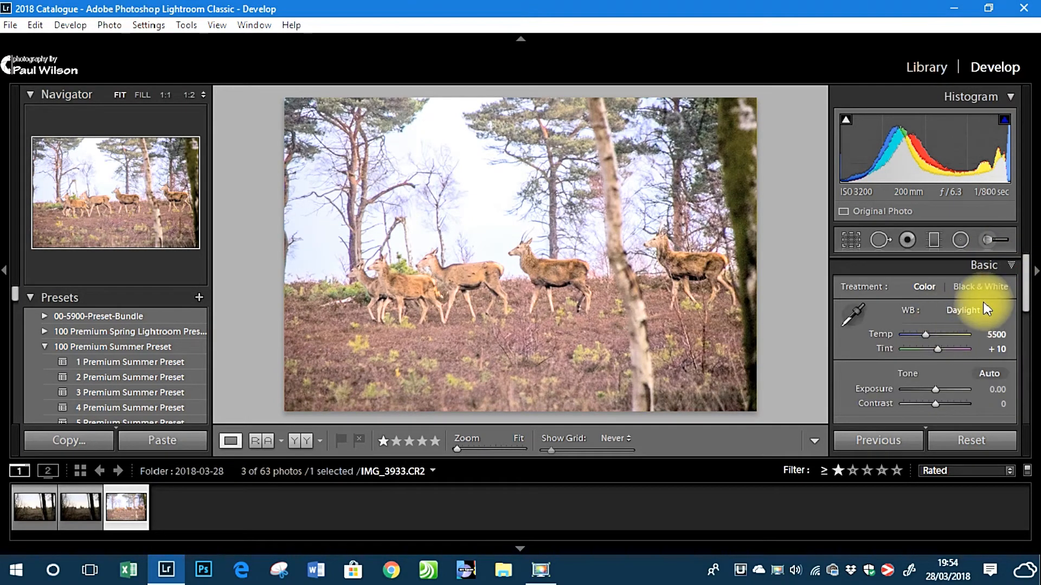
Set the deer photo's white balance to Shade.
left_click(970, 310)
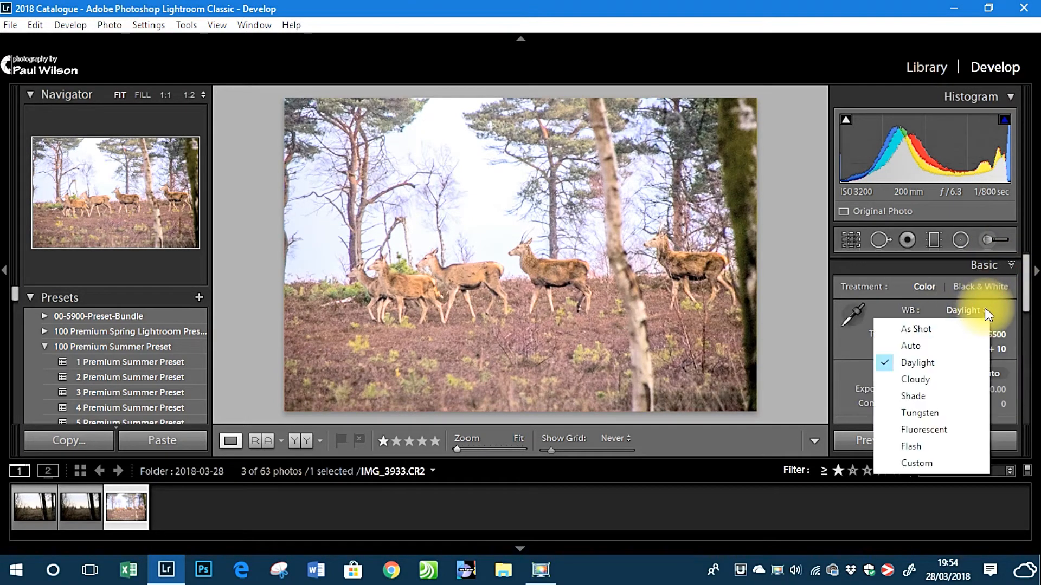
left_click(906, 398)
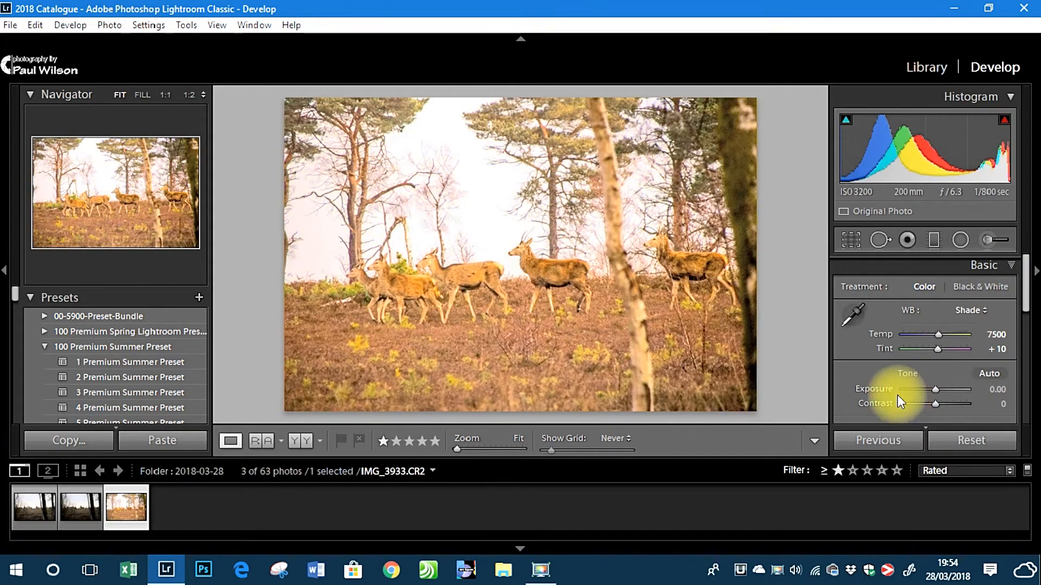
left_click(1011, 268)
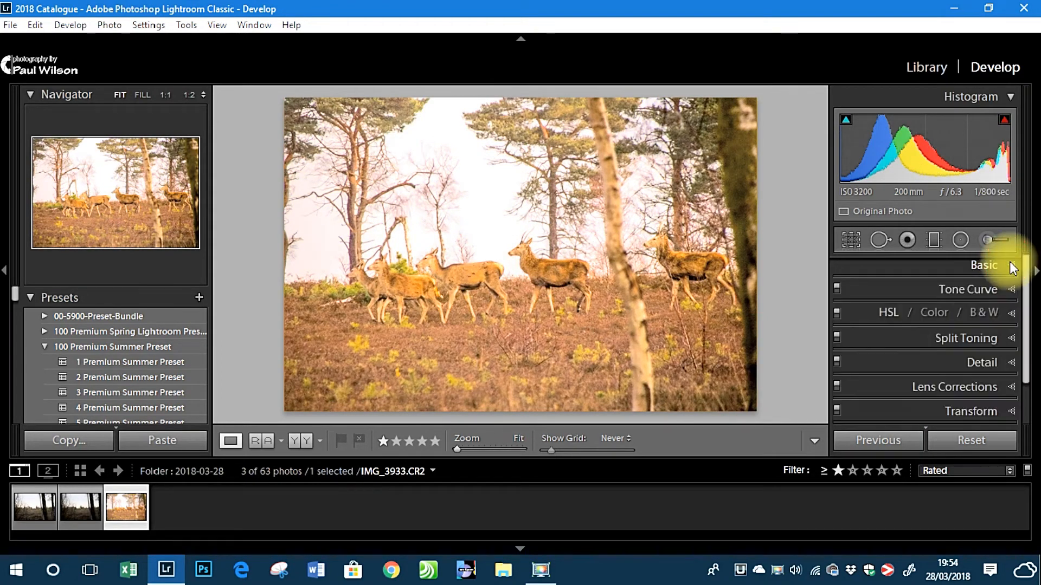
left_click(1012, 267)
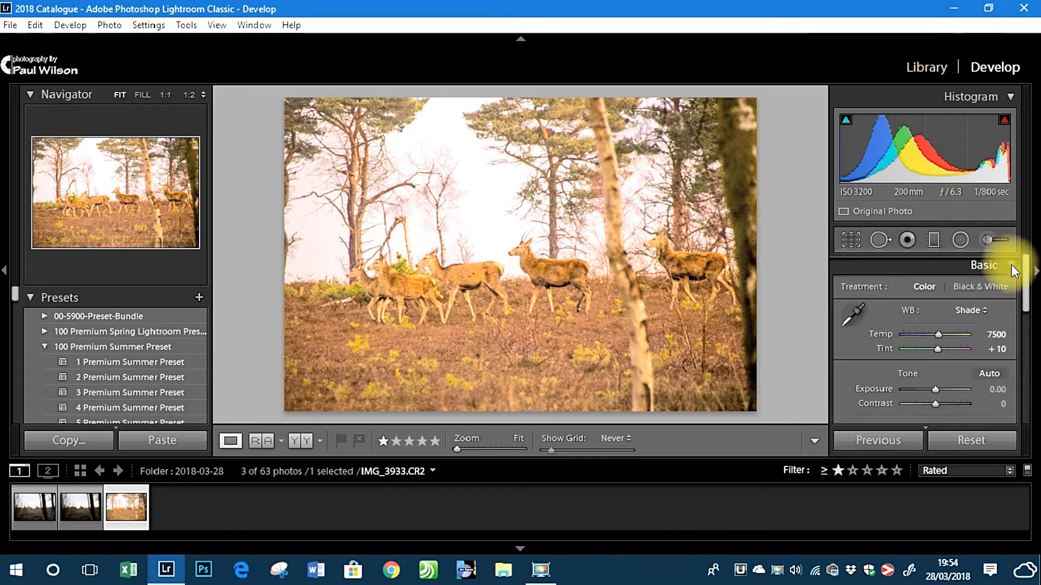
Try a custom temperature of 7119 on the deer photo and return the white balance to As Shot.
left_click(984, 311)
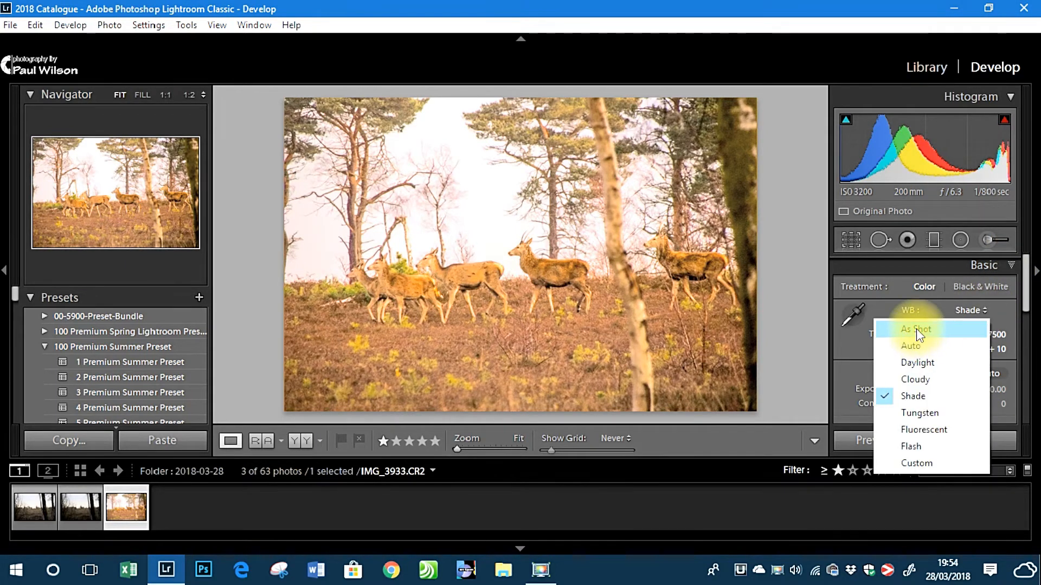
left_click(916, 329)
left_click_drag(931, 334, 965, 310)
left_click(982, 311)
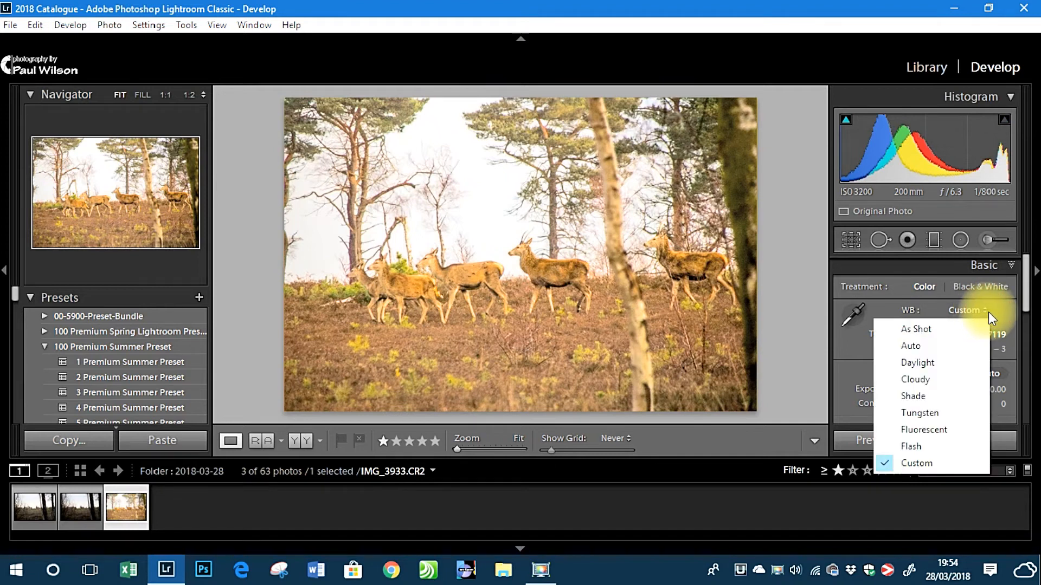
left_click(931, 329)
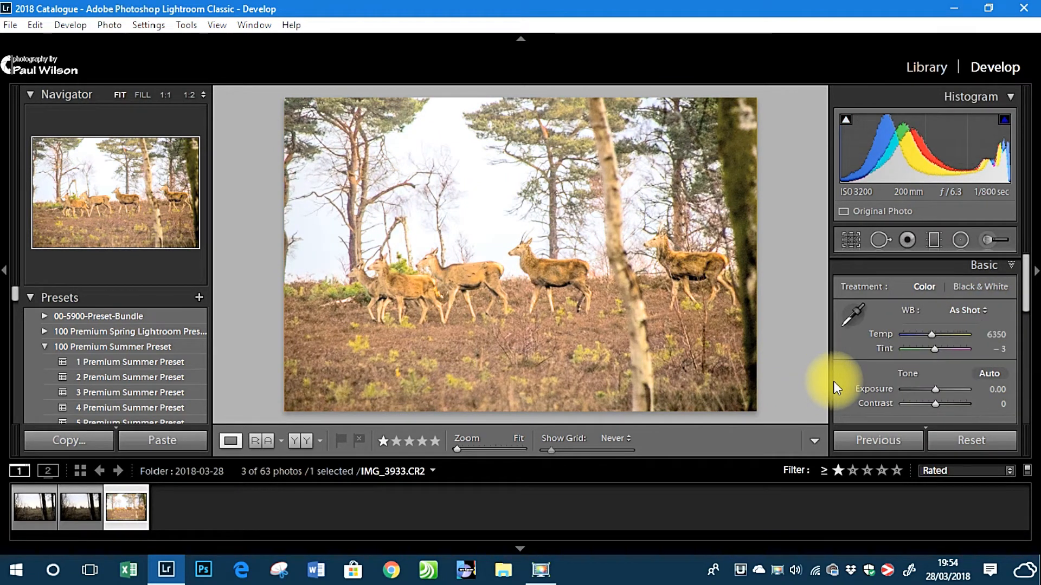
Open the HSL adjustments for the deer photo and show the Luminance sliders.
left_click(1026, 288)
mouse_move(1026, 288)
left_mouse_down()
mouse_move(1025, 385)
mouse_move(1028, 298)
left_mouse_up()
left_click(1010, 324)
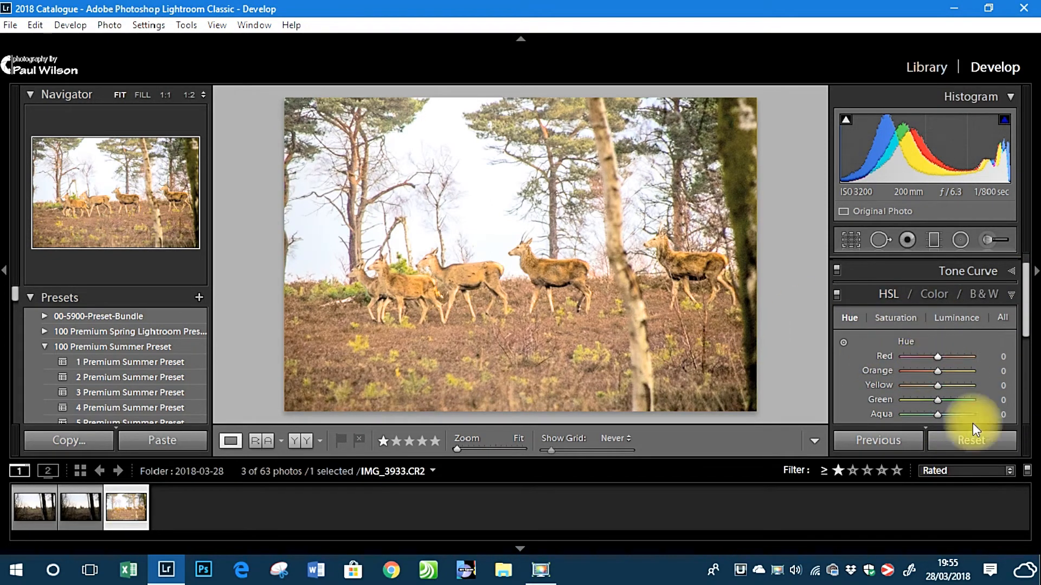
left_click(955, 317)
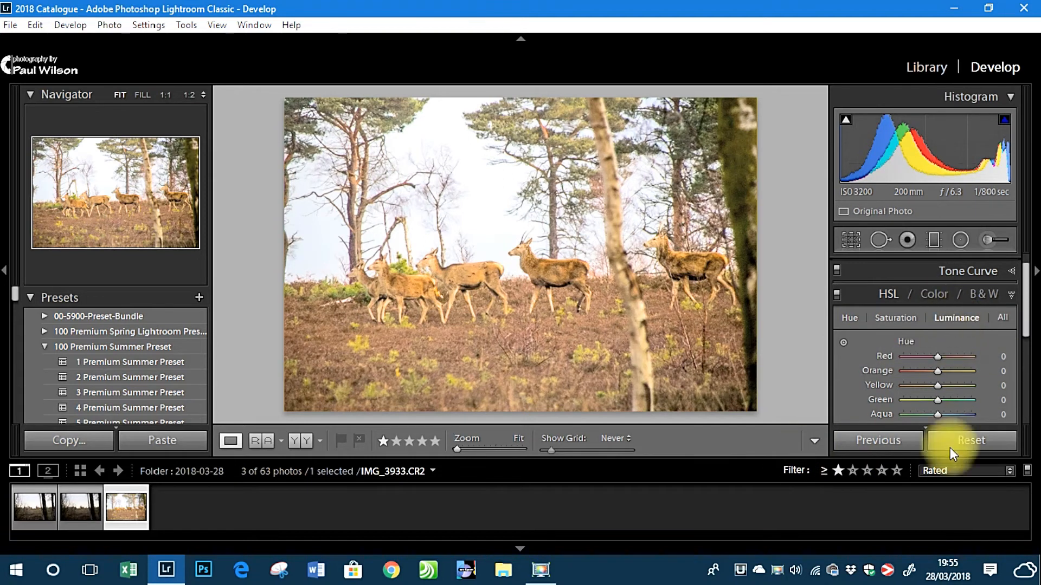
left_click_drag(1024, 264, 1025, 335)
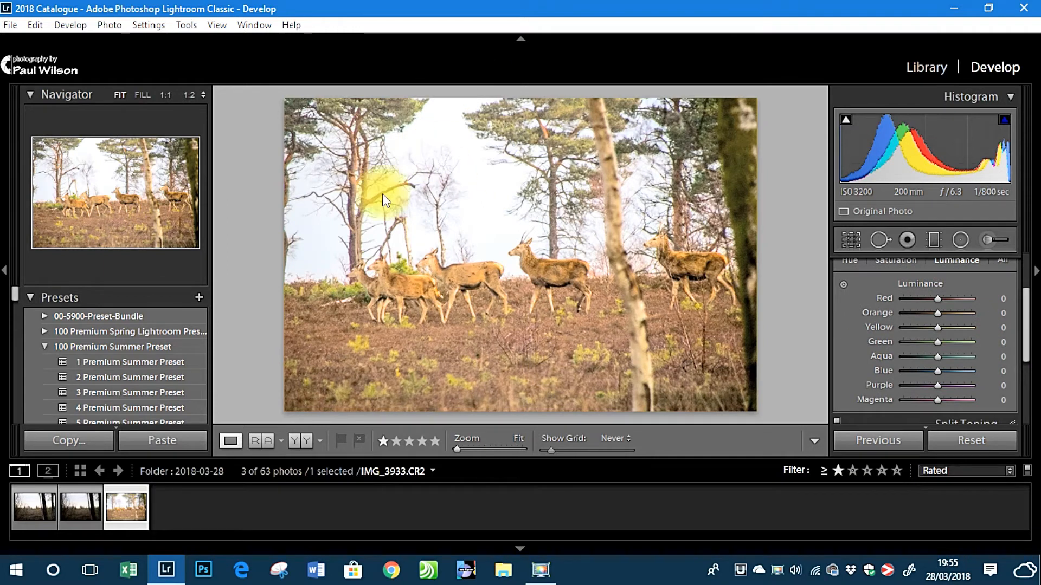
left_click(60, 98)
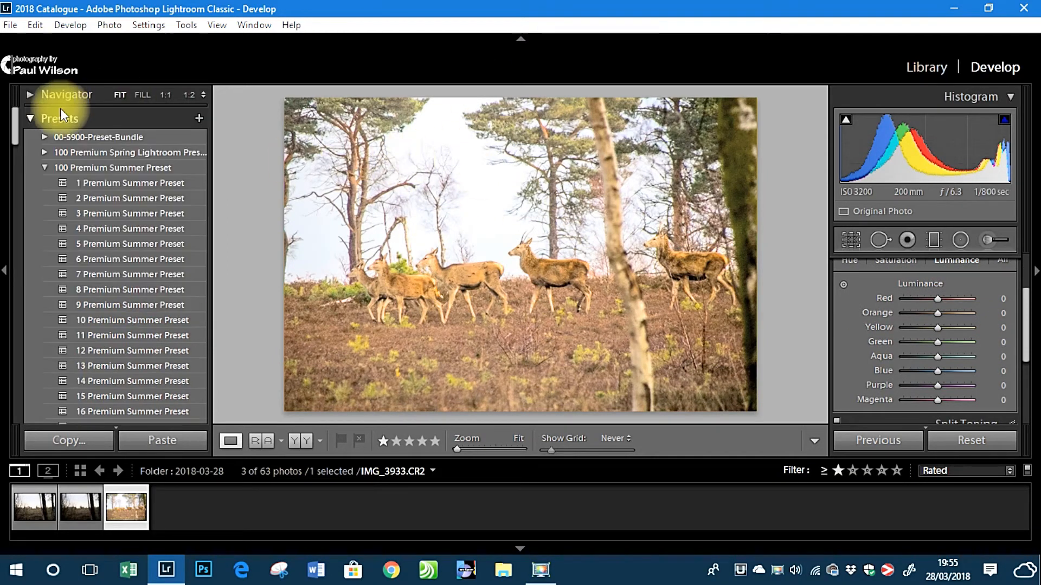
left_click(31, 93)
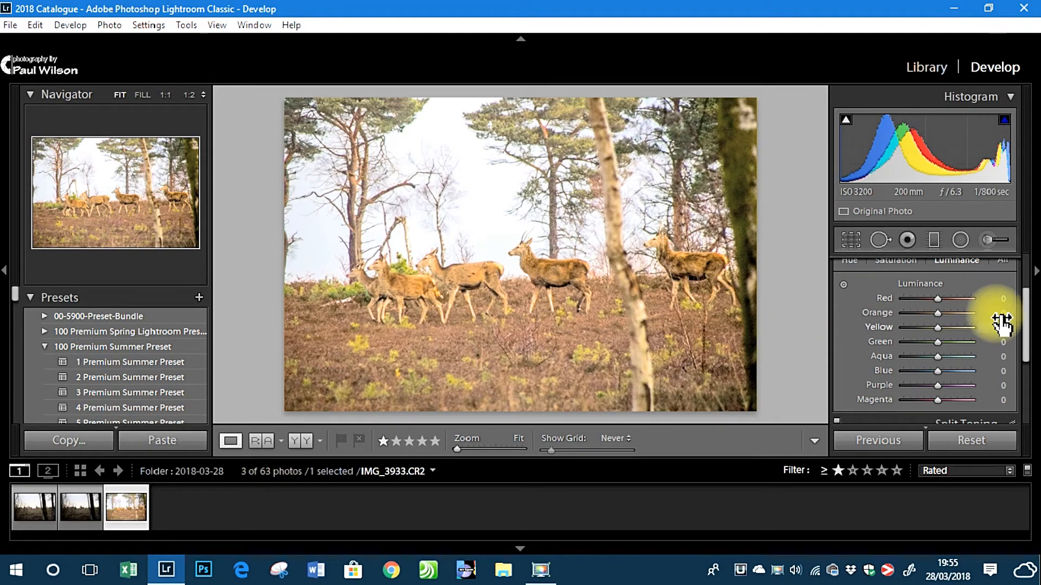
Try raising the deer photo's Aqua luminance to +4 and reset it.
scroll(1023, 334, "down", 2)
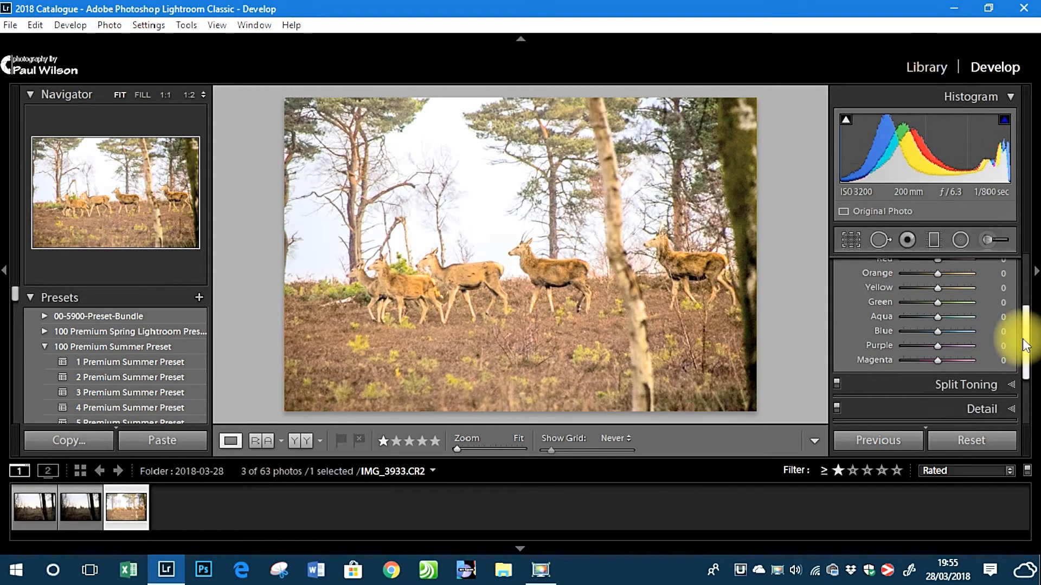
left_click_drag(1024, 329, 1023, 328)
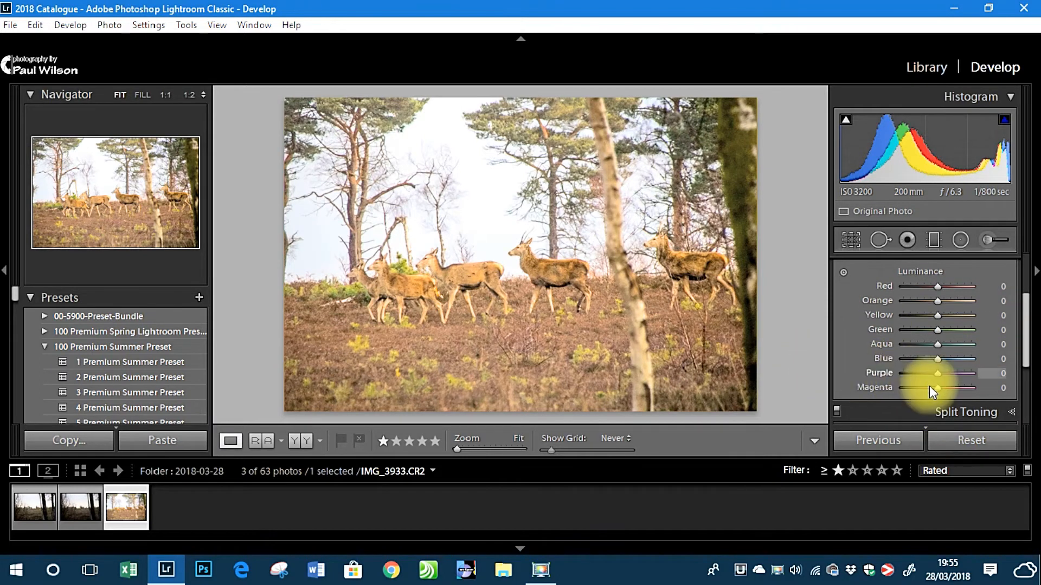
mouse_move(937, 359)
left_mouse_down()
mouse_move(891, 362)
mouse_move(941, 362)
mouse_move(934, 345)
mouse_move(911, 347)
mouse_move(940, 347)
left_mouse_up()
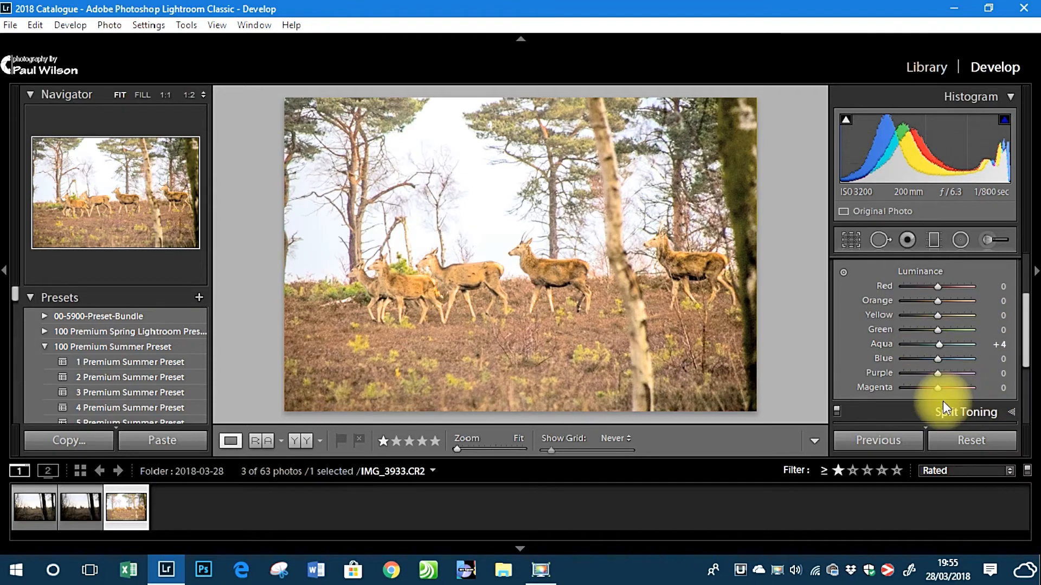
double_click(938, 344)
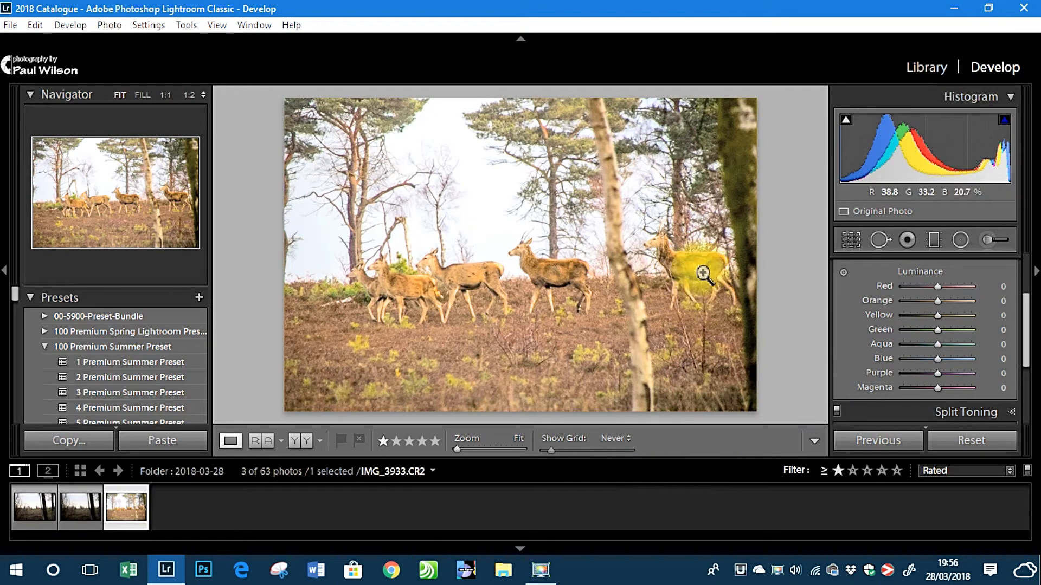
Draw a graduated filter from the photo's top edge down over the sky, reset its effect settings, and lower its Exposure to -1.57.
left_click(934, 241)
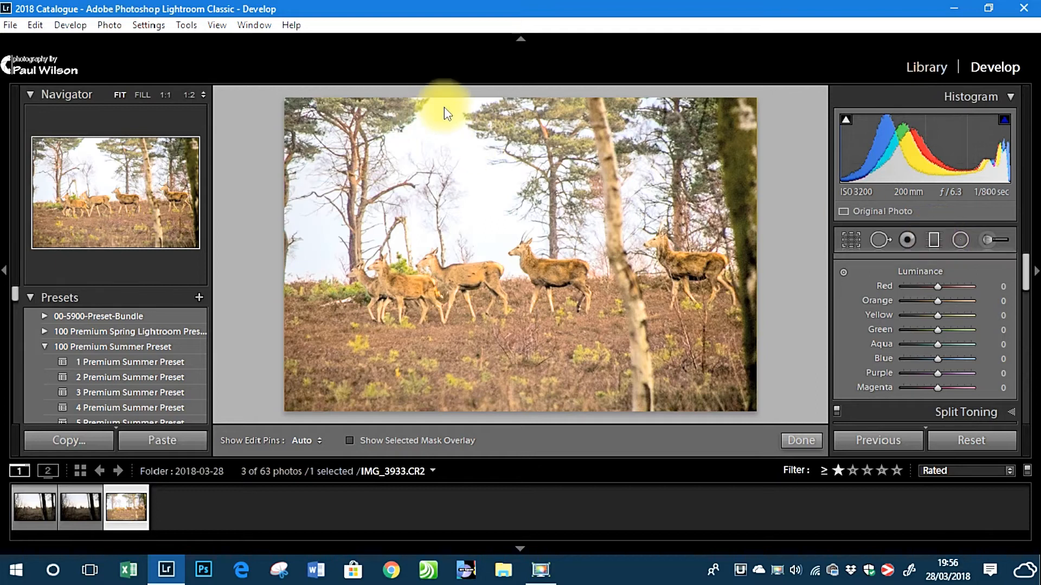
left_click_drag(450, 109, 455, 232)
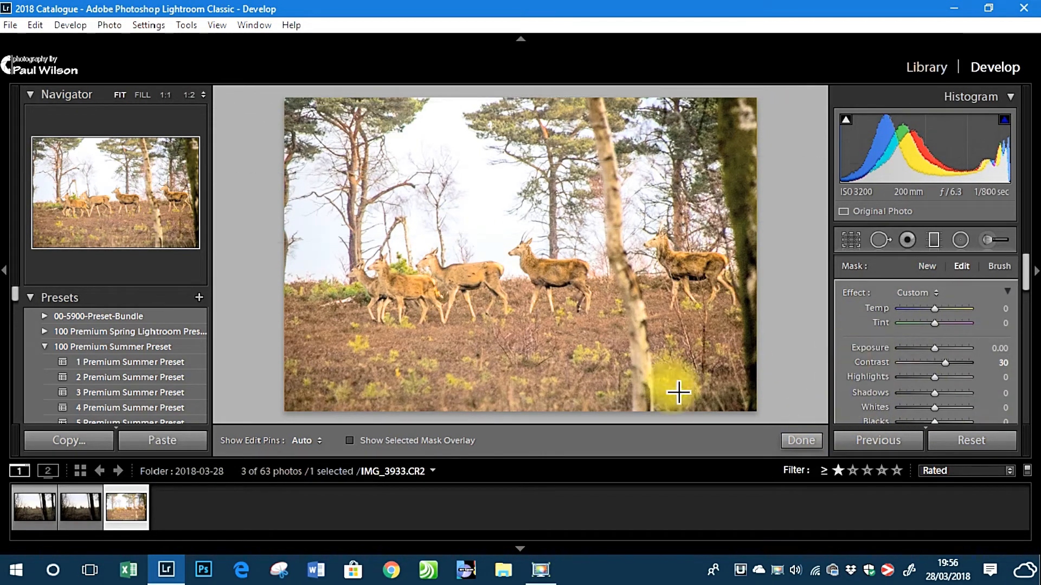
double_click(863, 294)
mouse_move(1025, 265)
left_mouse_down()
mouse_move(1026, 325)
mouse_move(1026, 278)
left_mouse_up()
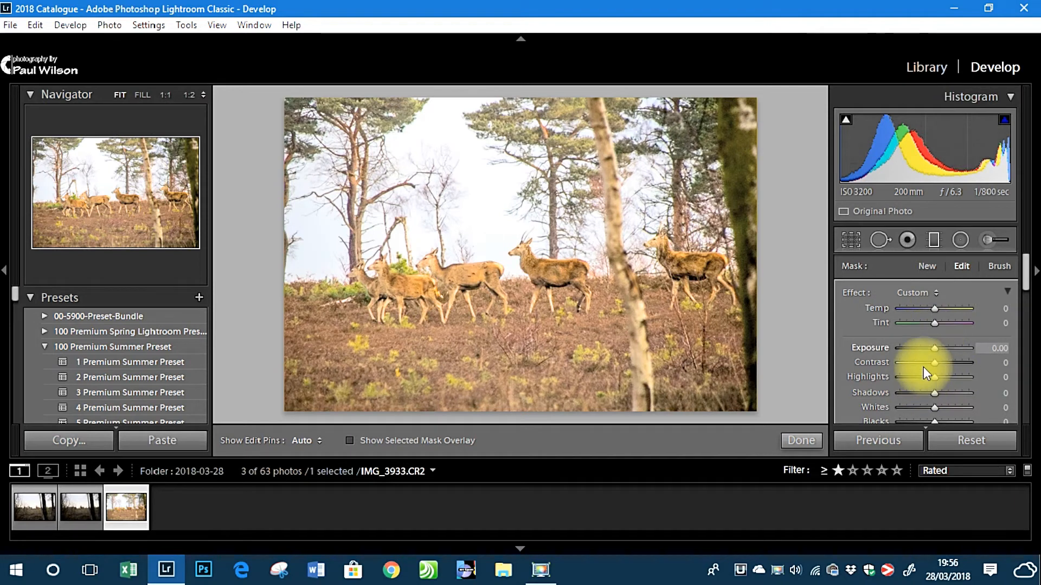
mouse_move(934, 349)
left_mouse_down()
mouse_move(895, 352)
mouse_move(922, 352)
left_mouse_up()
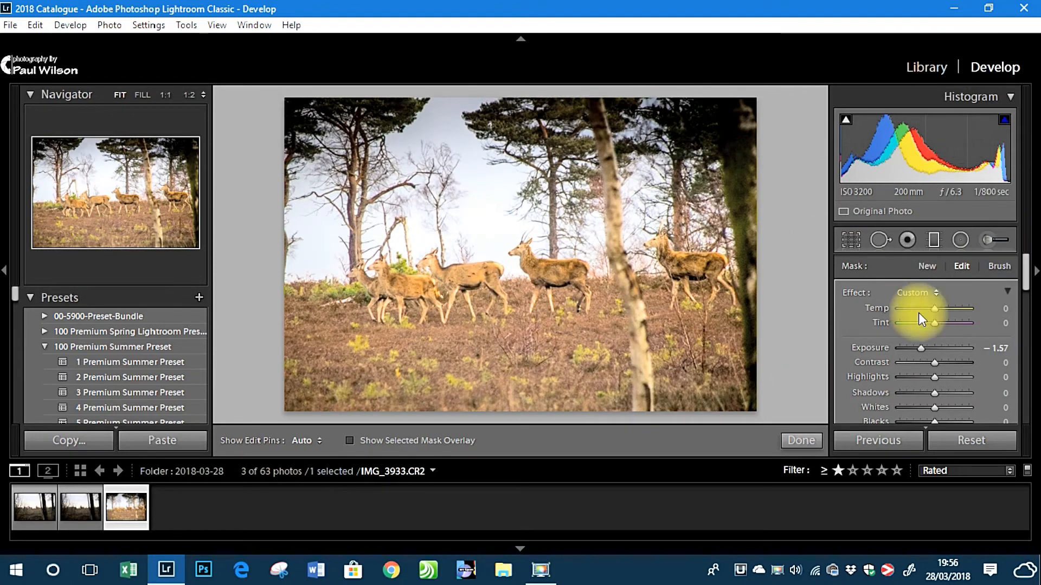
Adjust the HSL luminance to Orange +2, Green +2, Aqua -22, Blue -49 and Purple -20.
left_click_drag(1026, 267, 1024, 371)
mouse_move(938, 328)
left_mouse_down()
mouse_move(893, 327)
mouse_move(972, 328)
mouse_move(942, 329)
left_mouse_up()
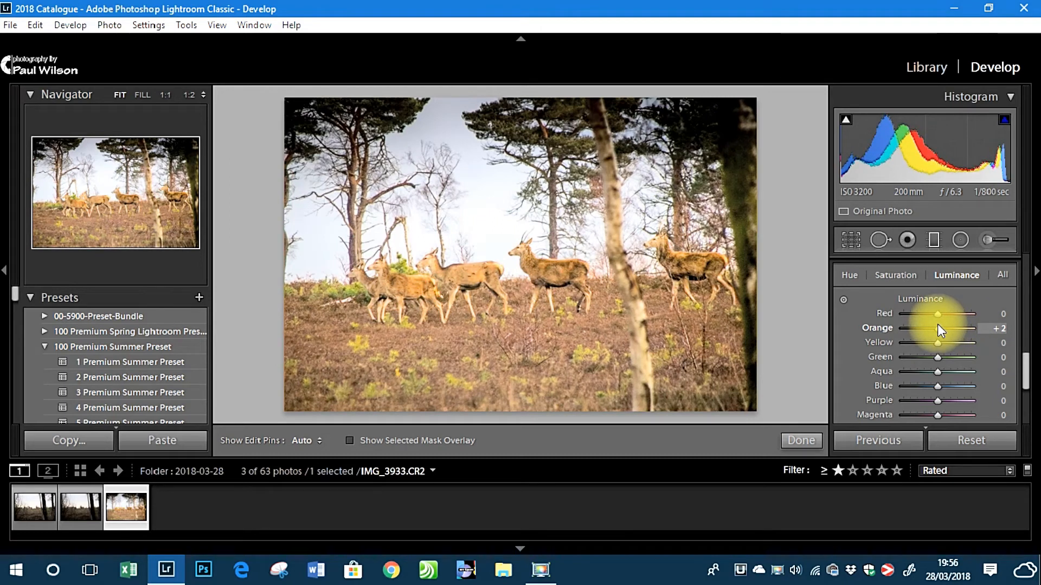
mouse_move(937, 356)
left_mouse_down()
mouse_move(922, 356)
mouse_move(977, 358)
mouse_move(905, 358)
mouse_move(980, 357)
mouse_move(941, 366)
left_mouse_up()
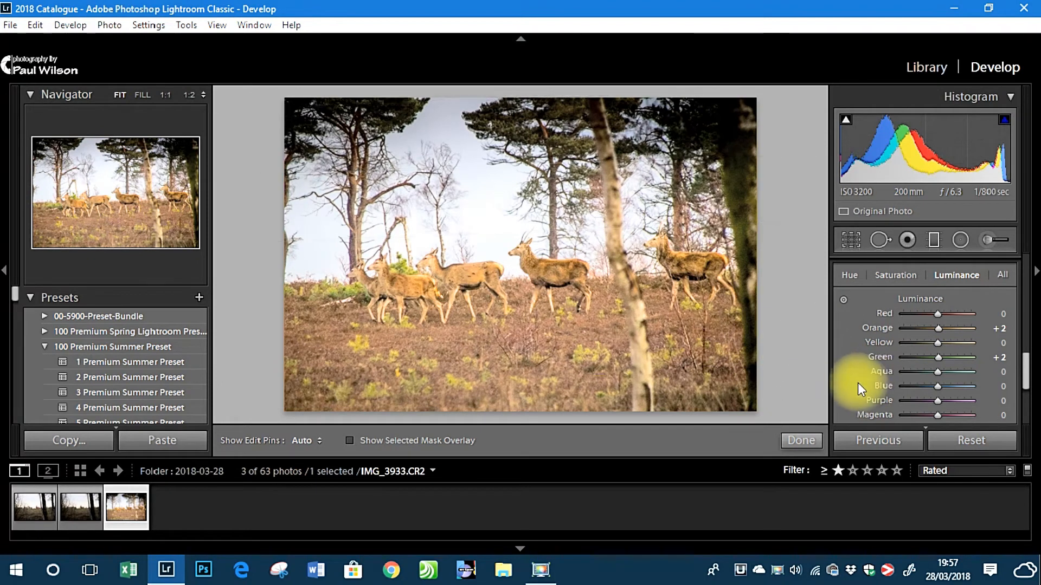
mouse_move(935, 388)
left_mouse_down()
mouse_move(921, 392)
mouse_move(939, 370)
mouse_move(933, 402)
left_mouse_up()
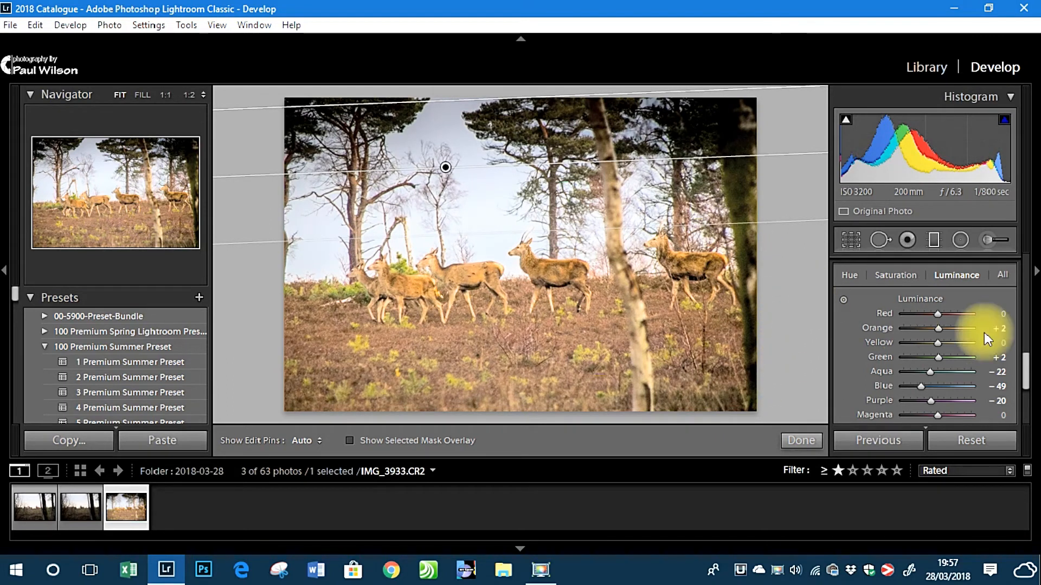
Close the graduated filter and darken the photo's edges with a Post-Crop Vignetting Amount of -12.
left_click_drag(1025, 363, 1030, 393)
left_click(1013, 327)
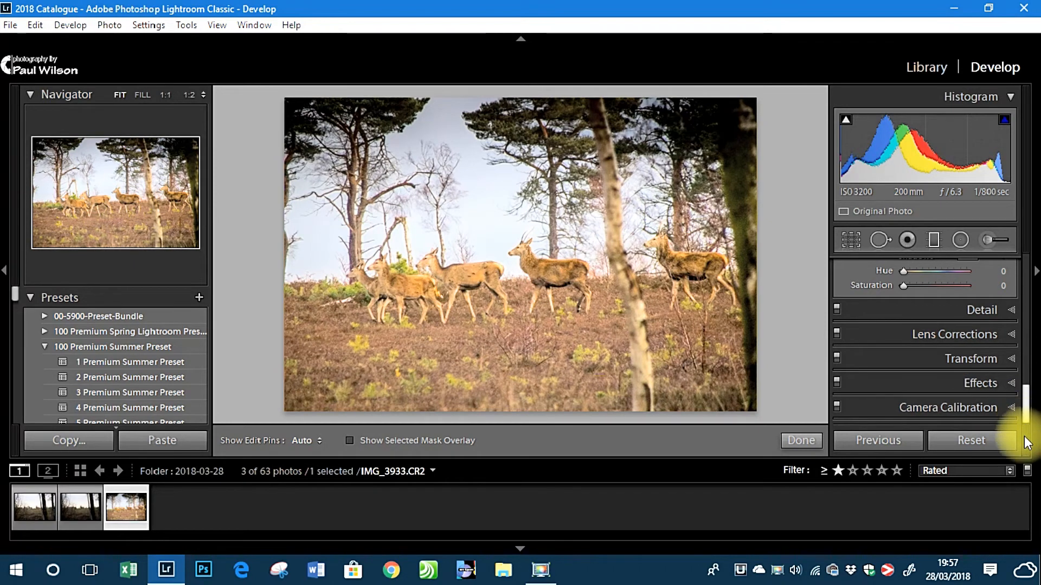
left_click(1010, 385)
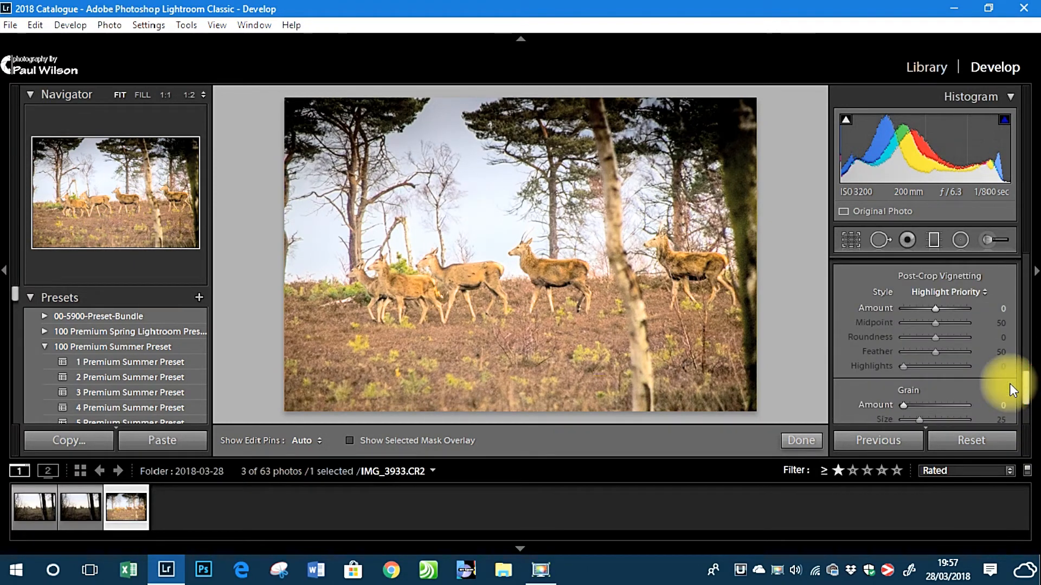
mouse_move(1024, 390)
left_mouse_down()
mouse_move(1022, 407)
mouse_move(1026, 385)
left_mouse_up()
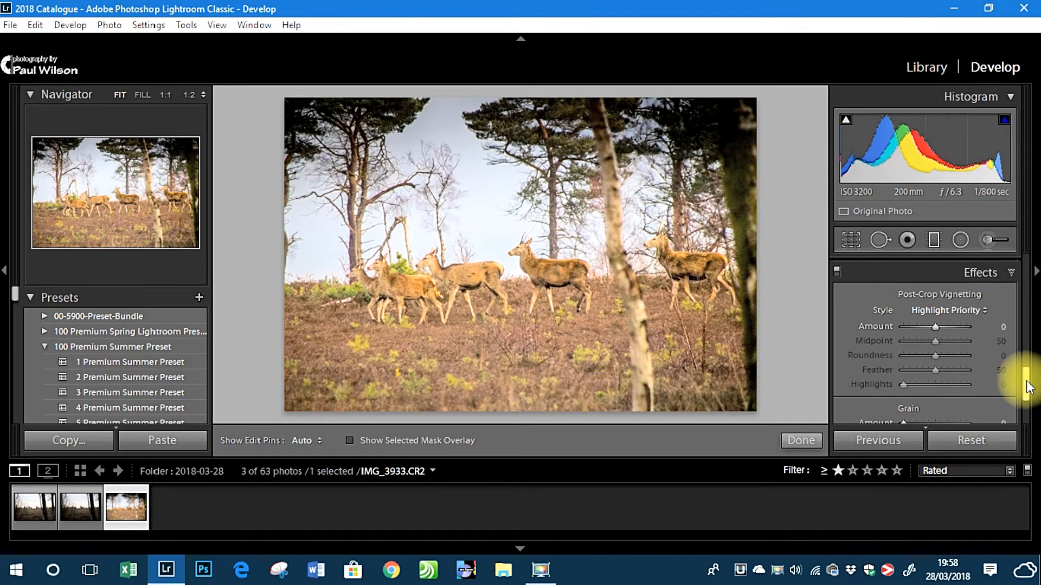
left_click_drag(1028, 385, 1030, 383)
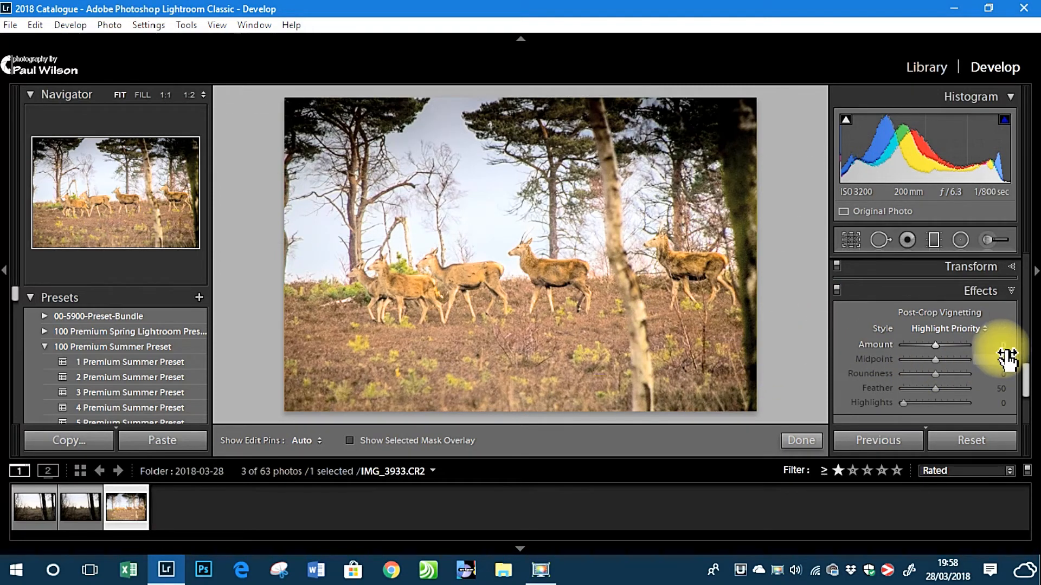
left_click(938, 241)
scroll(918, 288, "down", 3)
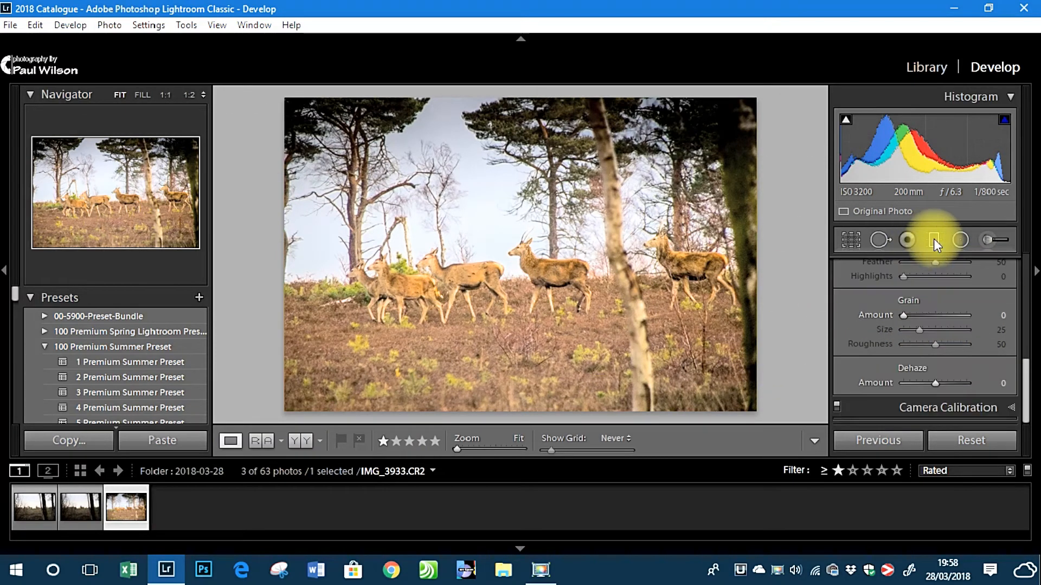
left_click_drag(1026, 388, 1022, 353)
left_click(935, 310)
left_click_drag(935, 310, 931, 310)
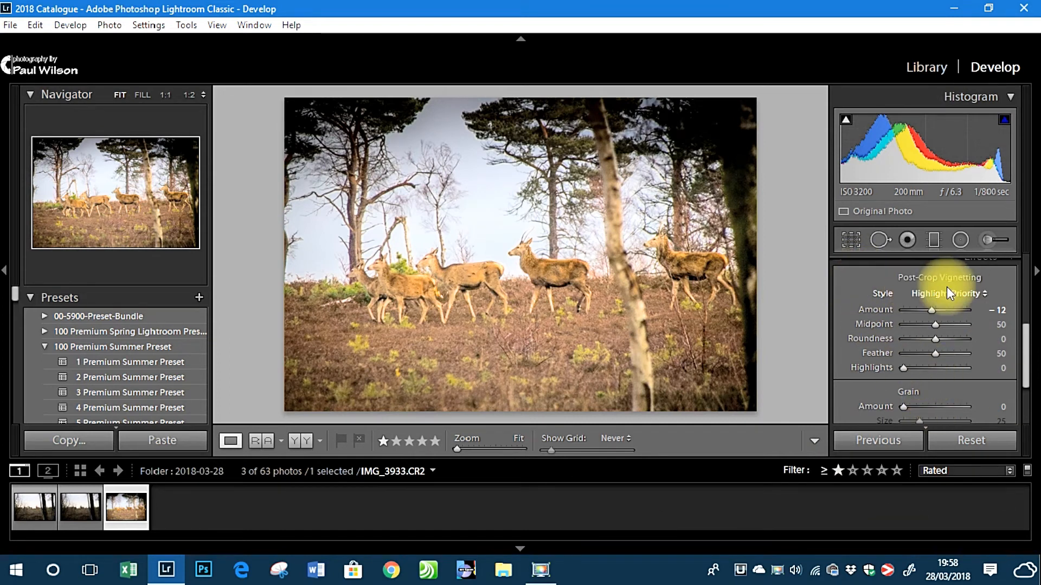
Compare the deer photo with and without the Effects adjustments.
scroll(1017, 346, "up", 1)
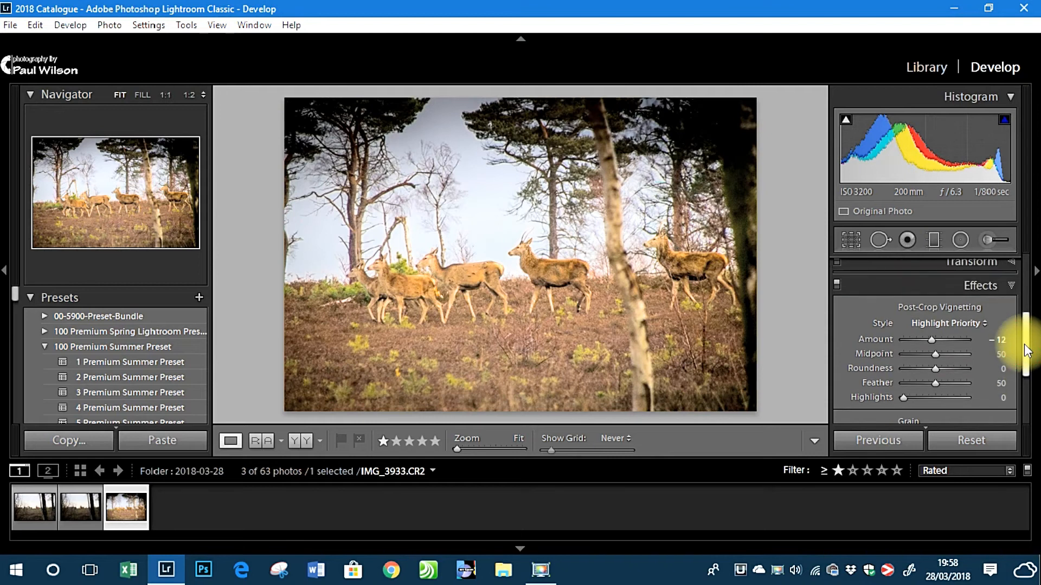
left_click(837, 286)
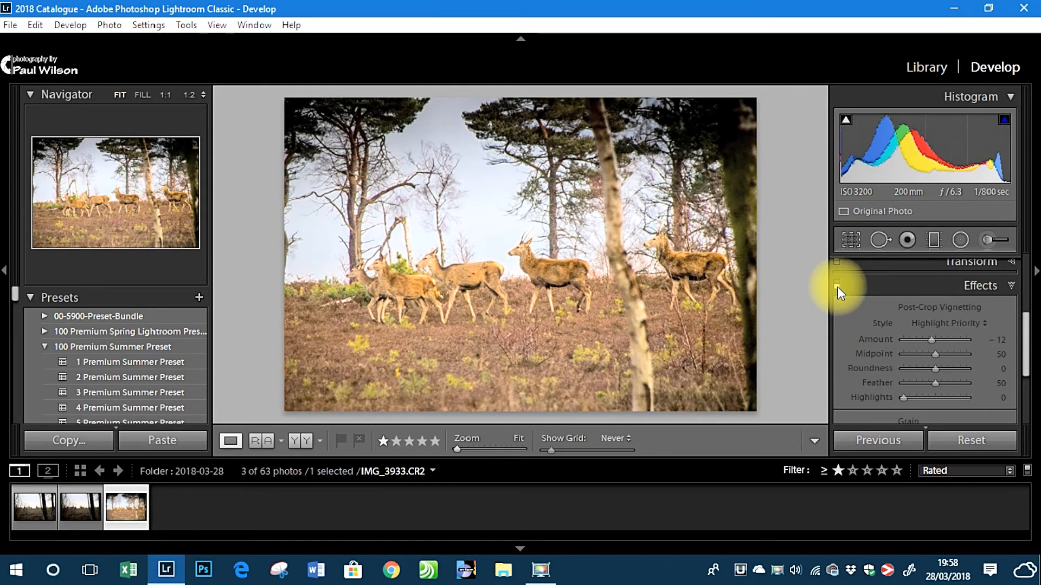
left_click(837, 285)
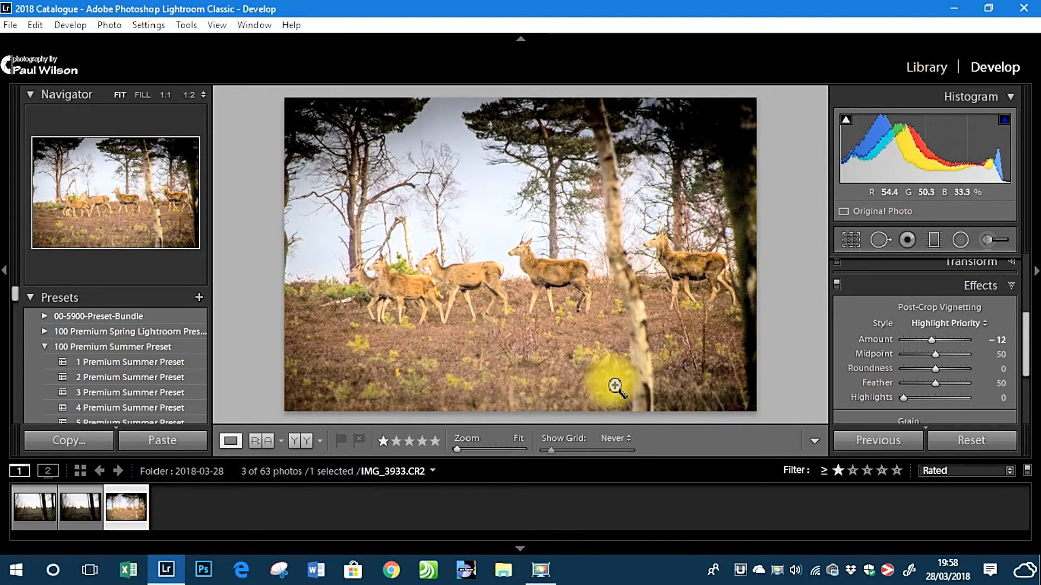
Sharpen the deer photo with an Amount of 109 and a Radius of 1.9 in the Detail settings.
left_click_drag(1026, 334, 1026, 291)
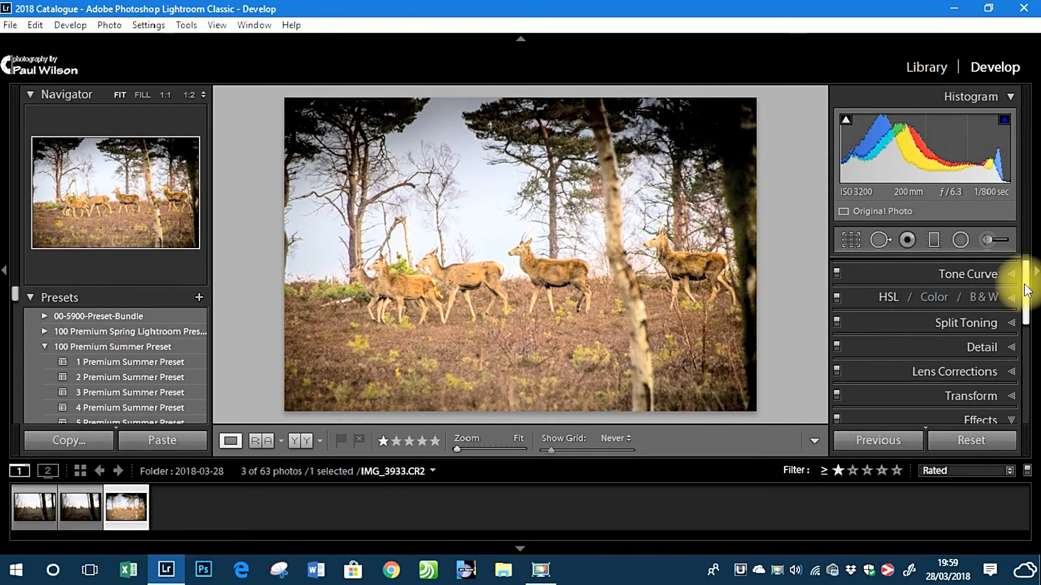
left_click(1013, 347)
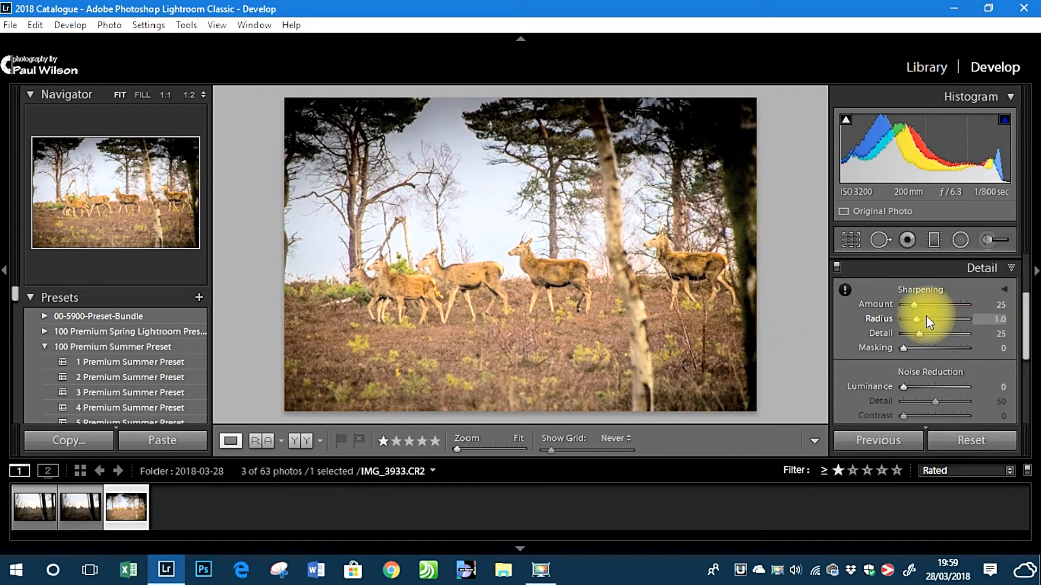
left_click(914, 307)
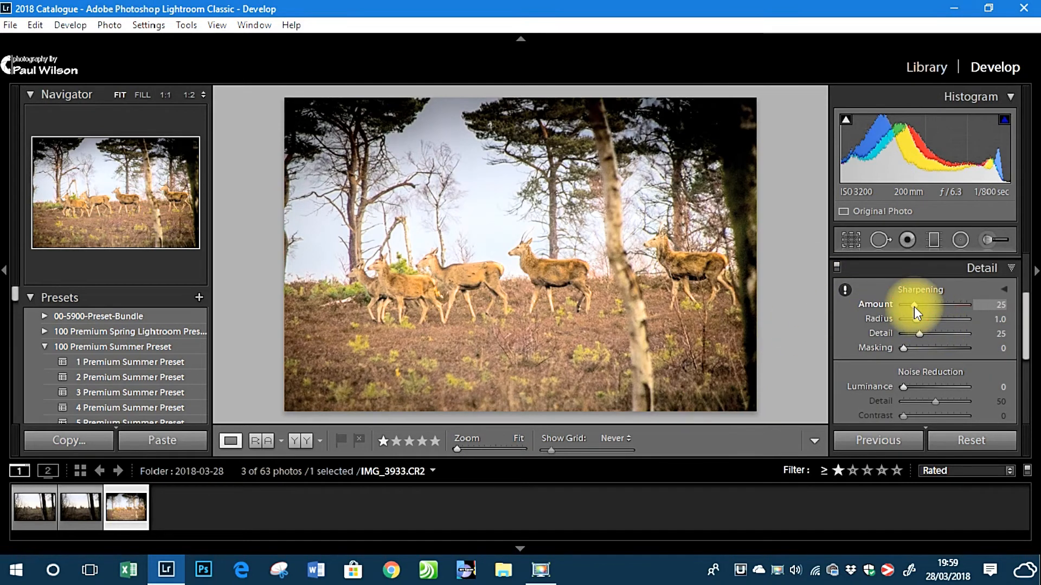
left_click_drag(914, 307, 941, 317)
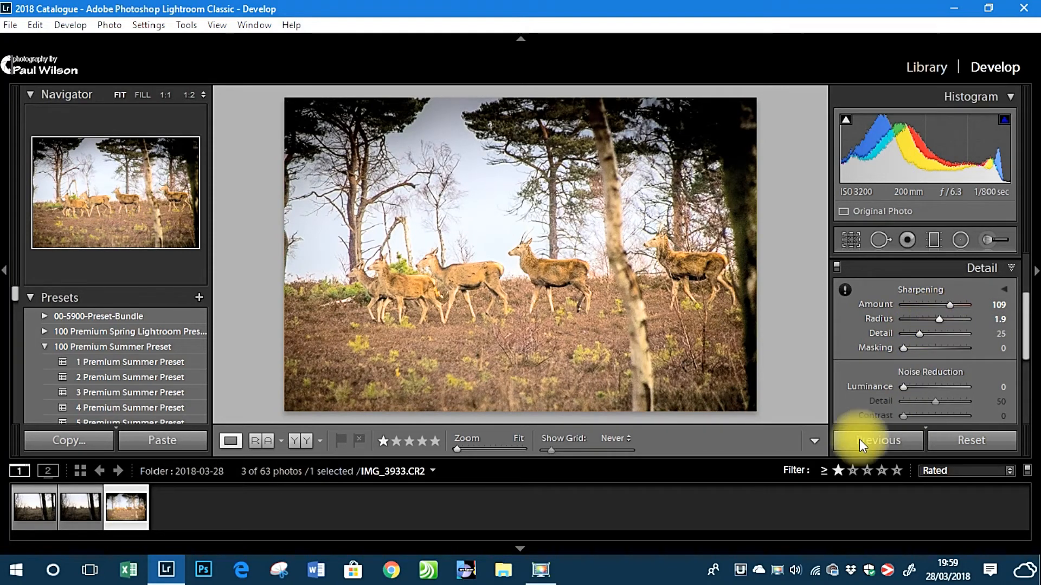
Raise the sharpening Masking to 100 while previewing the black-and-white edge mask.
left_click(903, 349)
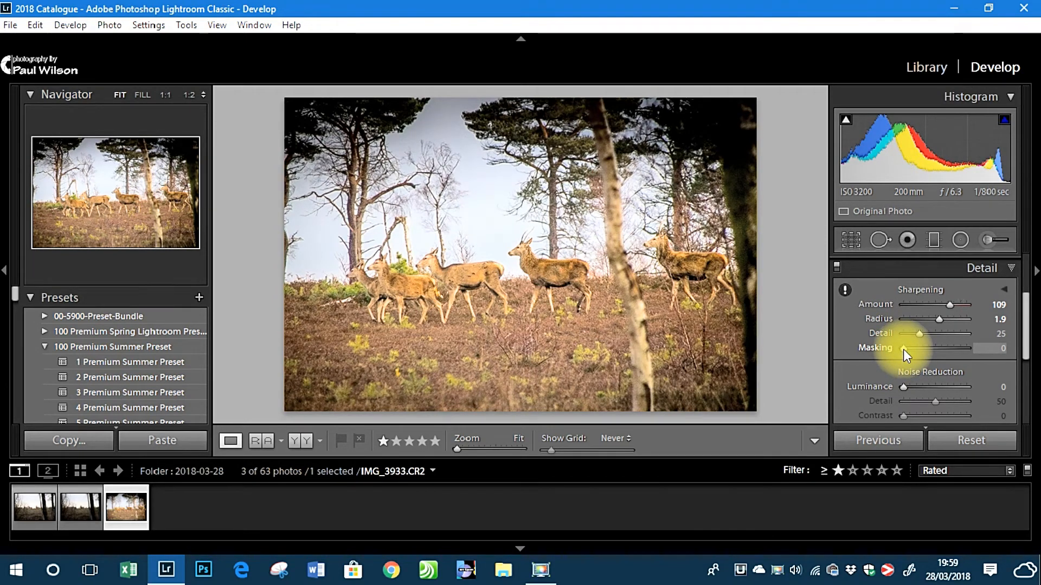
left_click(903, 349, "alt")
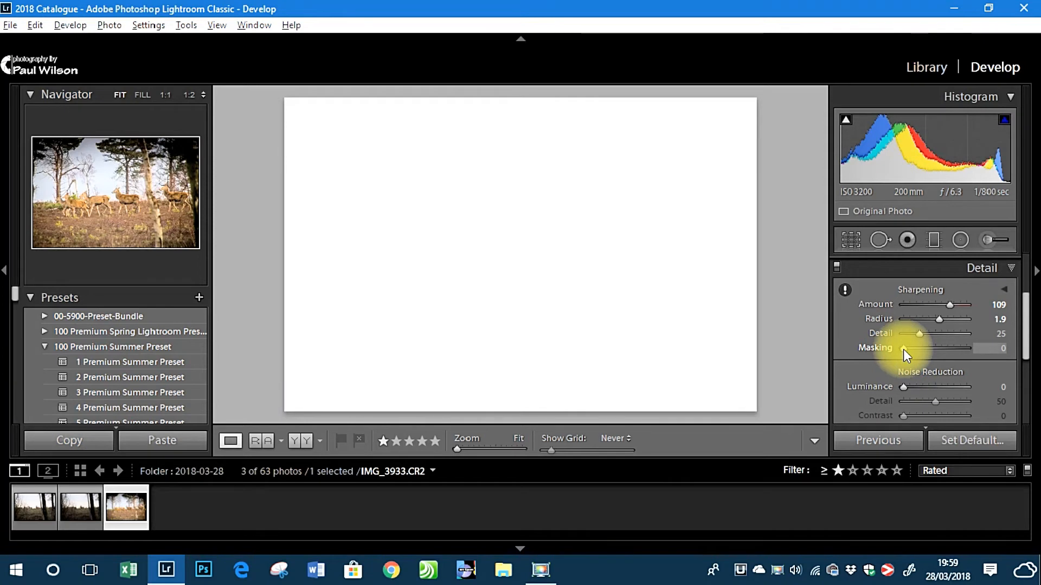
left_click_drag(896, 348, 976, 348)
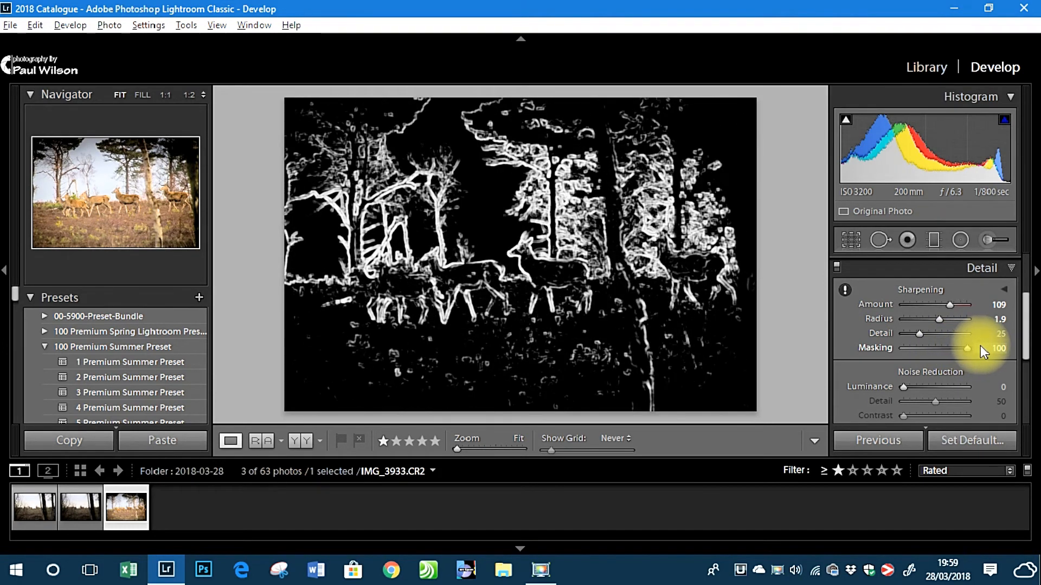
Crop the deer photo tighter around the herd at the original aspect ratio, apply the crop and preview the result full screen.
left_click_drag(980, 346, 980, 346)
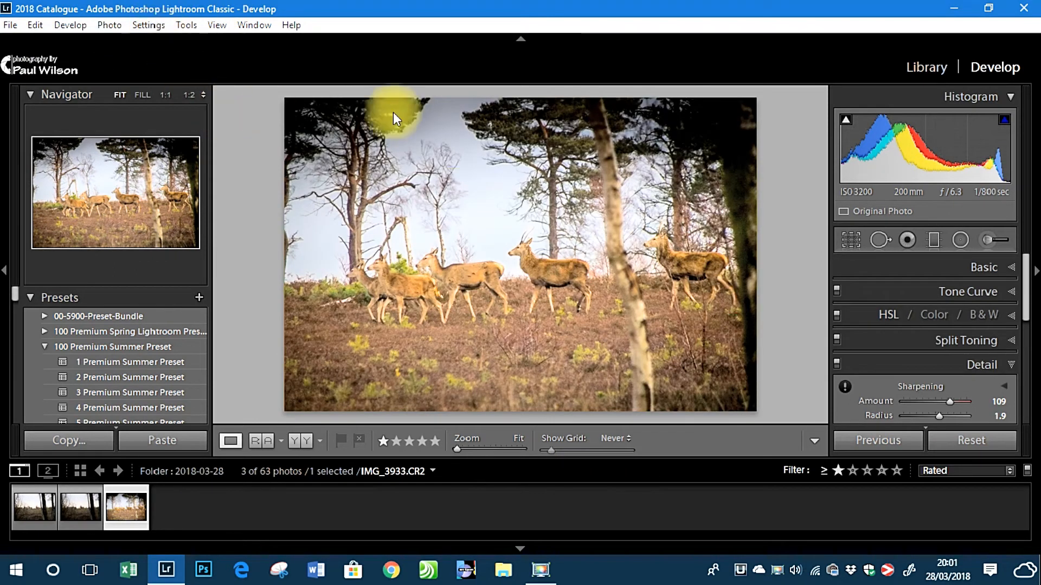
left_click(186, 25)
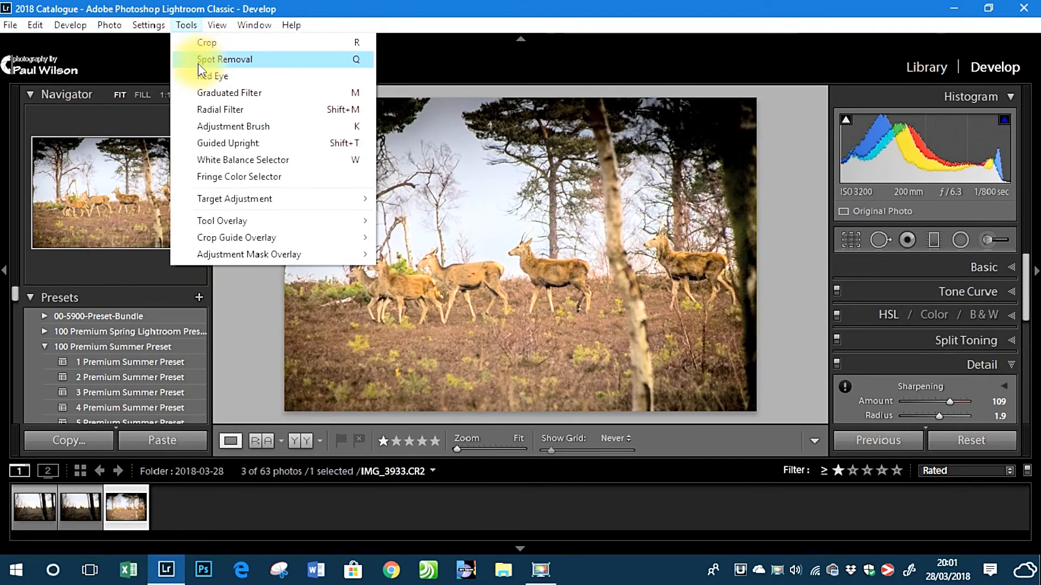
left_click(207, 46)
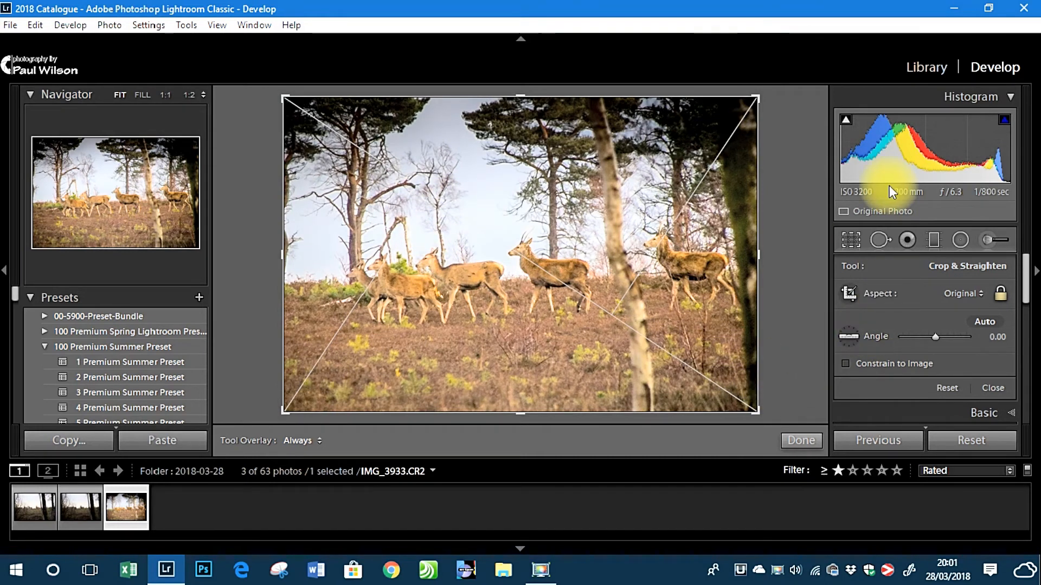
mouse_move(289, 103)
left_mouse_down()
mouse_move(304, 119)
mouse_move(283, 107)
left_mouse_up()
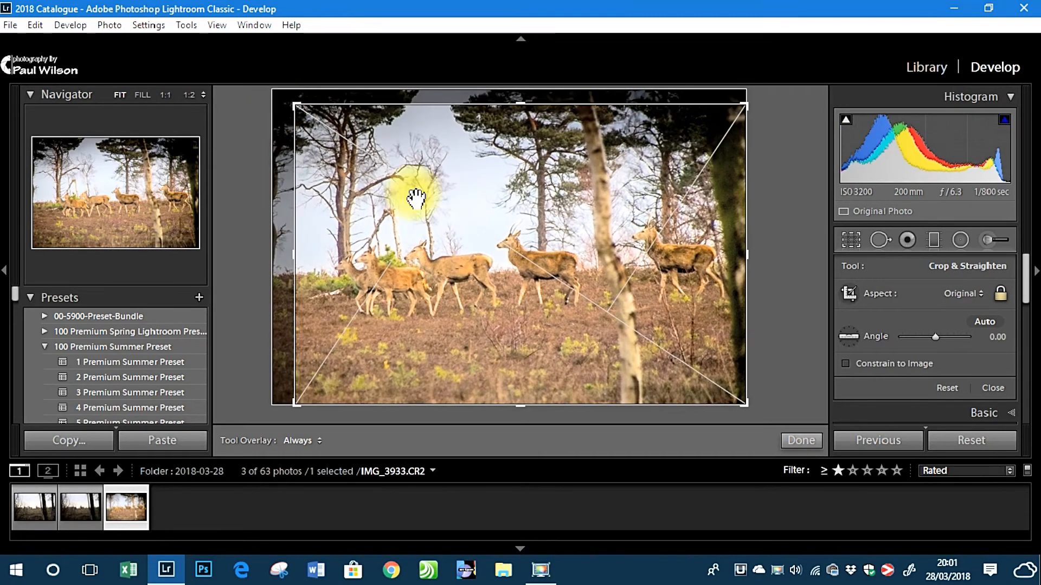
mouse_move(750, 408)
left_mouse_down()
mouse_move(739, 404)
mouse_move(744, 413)
left_mouse_up()
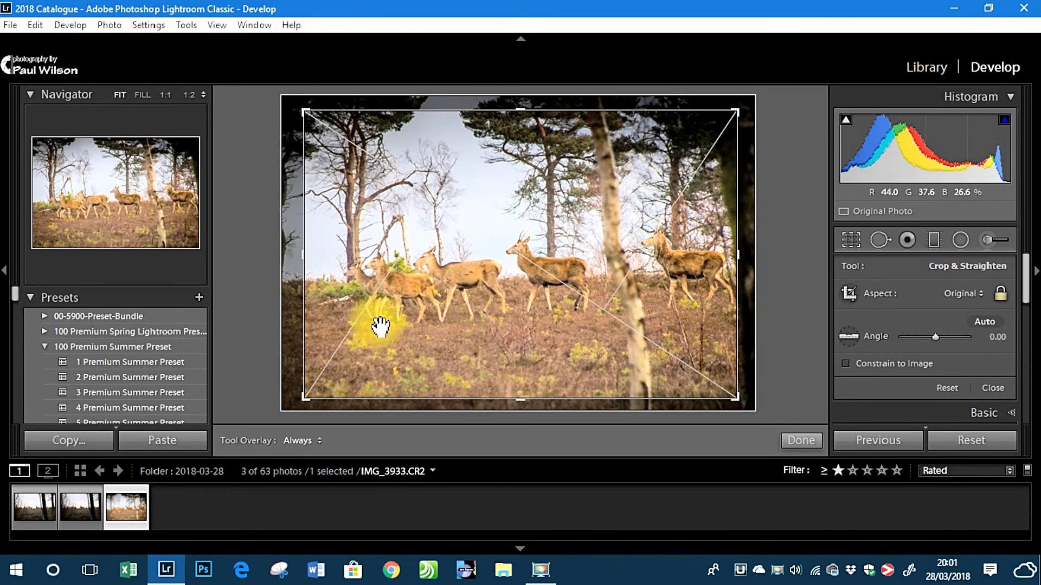
left_click_drag(302, 251, 310, 254)
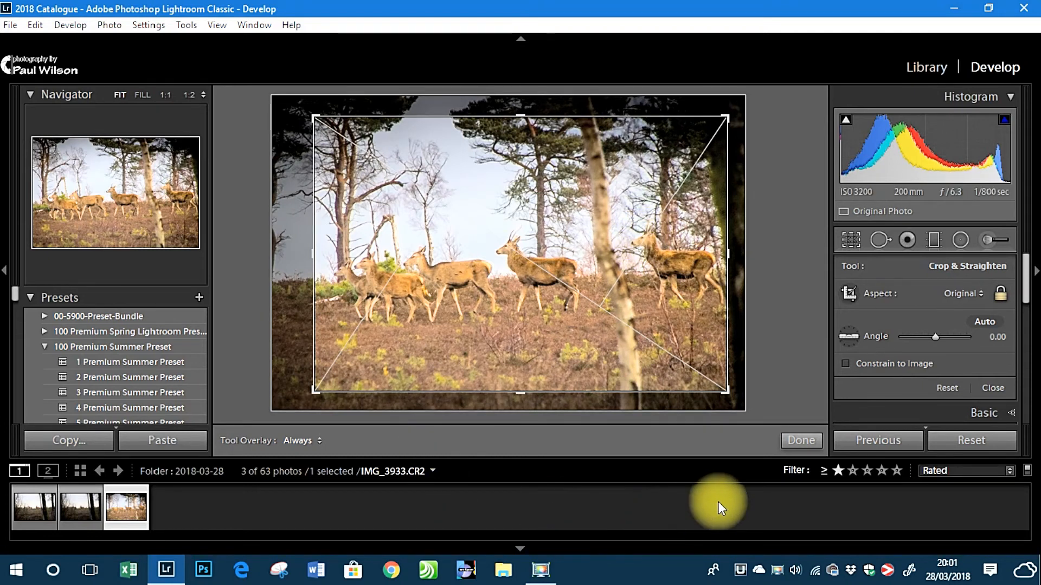
left_click(800, 439)
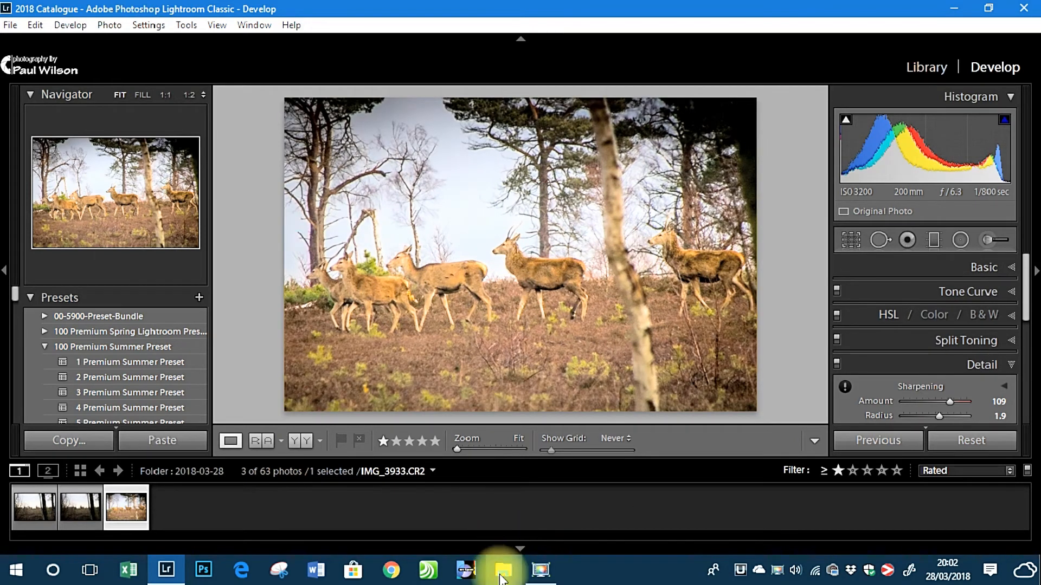
left_click(554, 564)
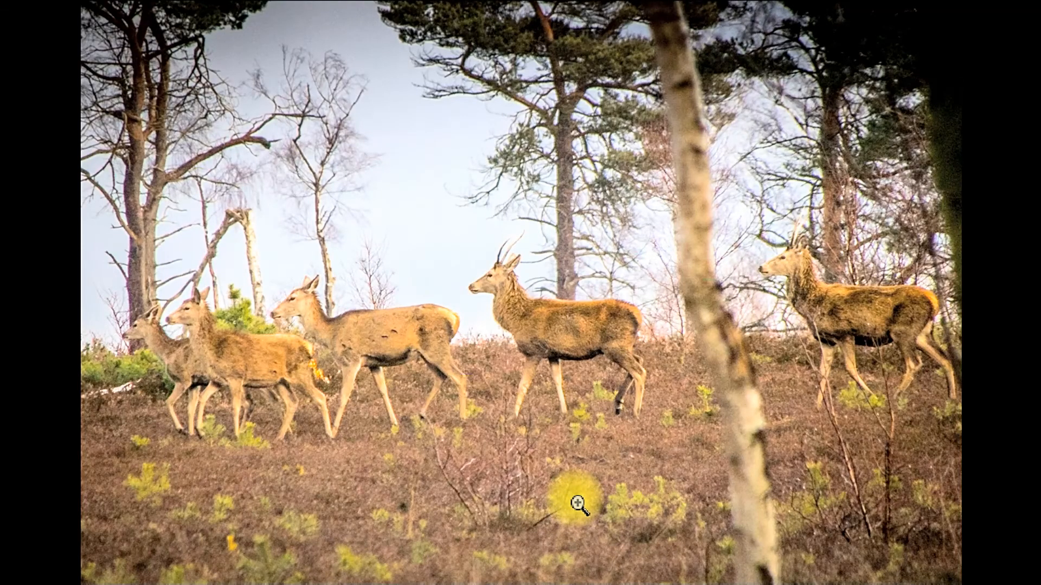
key("f")
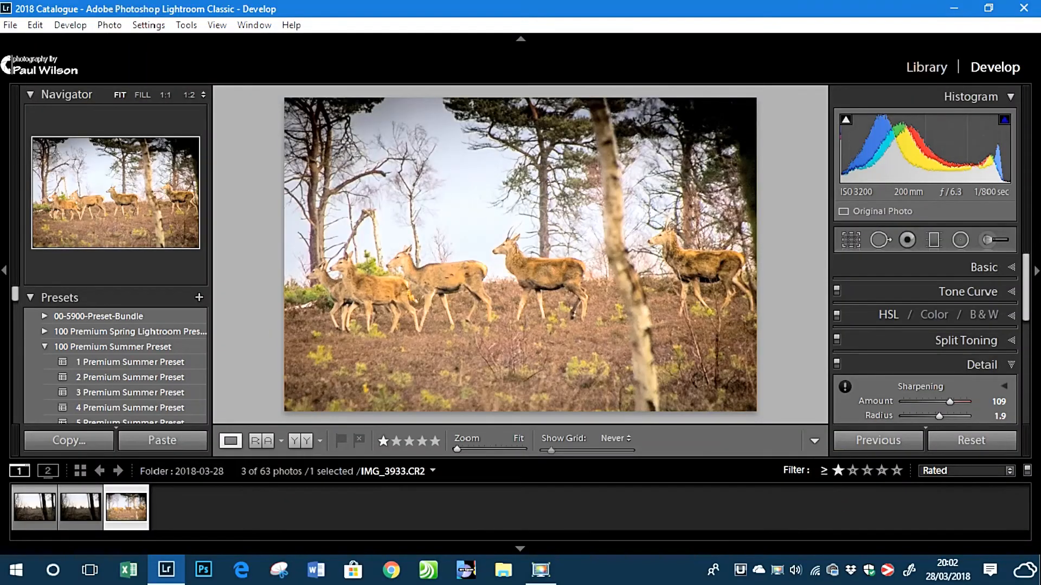
Set the cropped deer photo's Contrast to +12 and Exposure to -0.24 in the Basic adjustments.
left_click(1012, 267)
left_click_drag(1026, 291, 1026, 298)
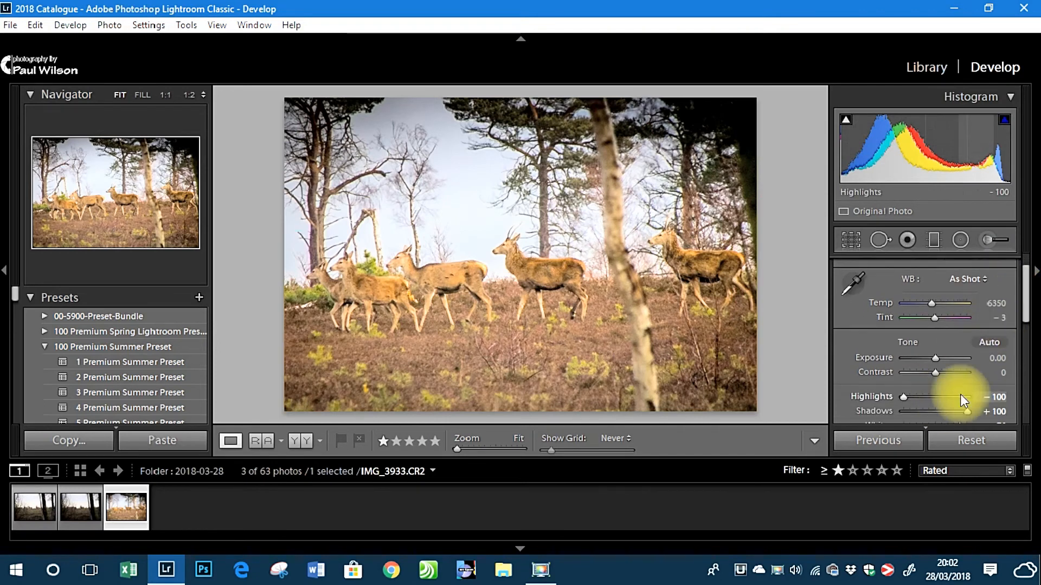
mouse_move(937, 372)
left_mouse_down()
mouse_move(946, 373)
mouse_move(935, 359)
left_mouse_up()
left_click(936, 359)
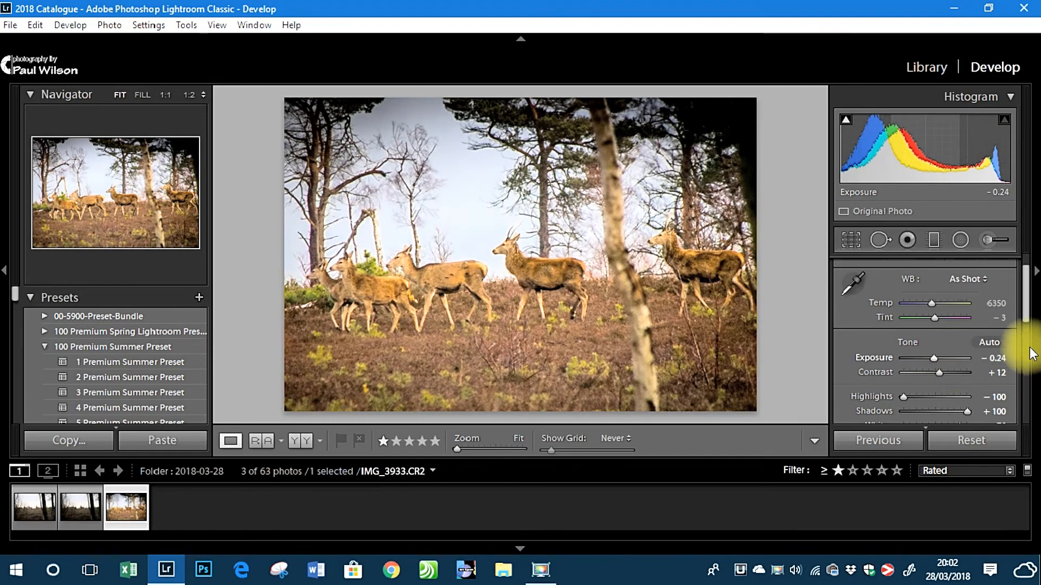
Set the deer photo's Whites to +79 and Blacks to +12 in the Basic tone adjustments.
left_click_drag(1024, 310, 1025, 332)
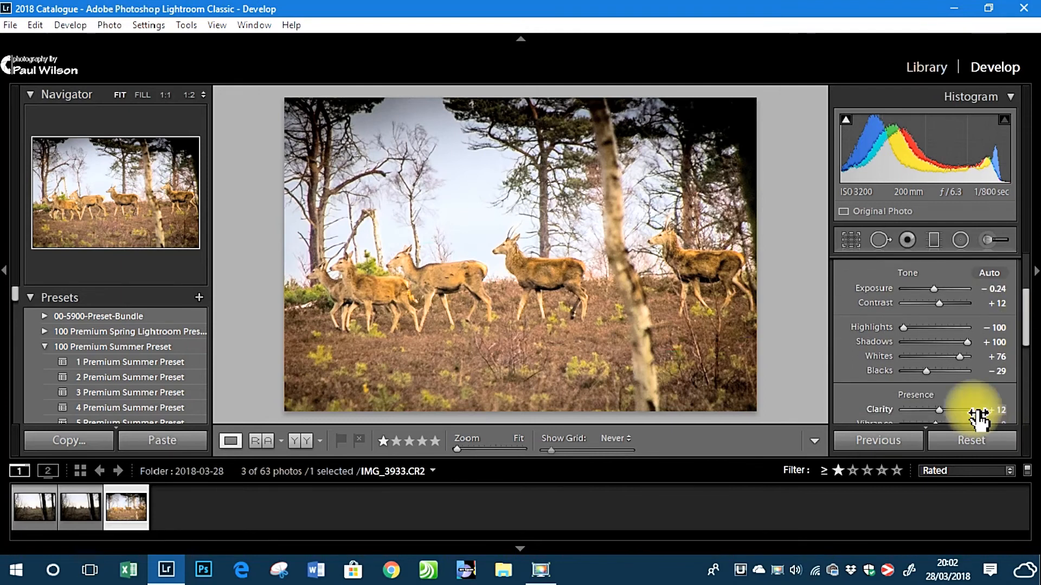
left_click(960, 357, "alt")
left_click_drag(961, 356, 938, 372)
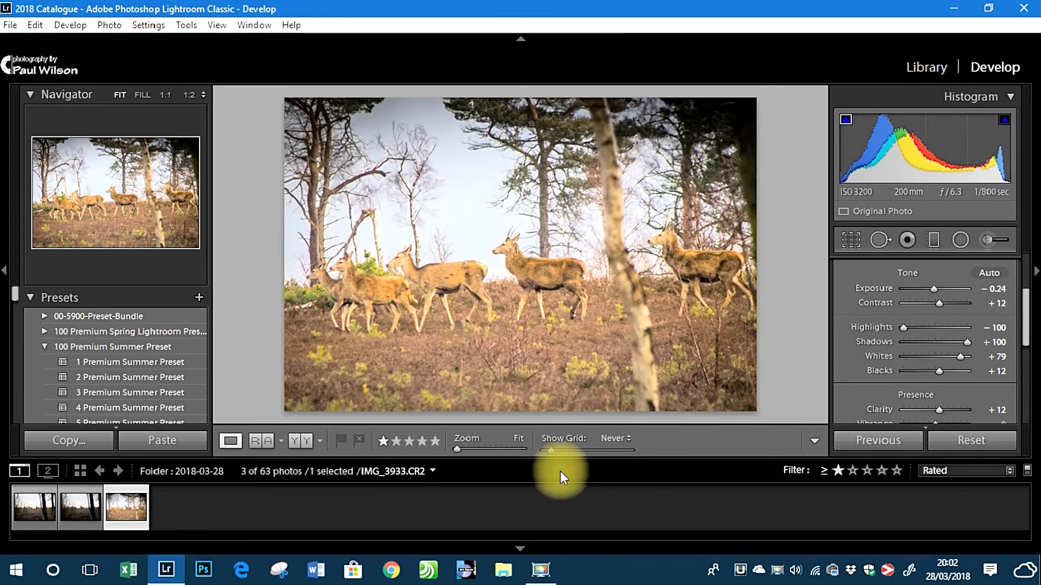
Compare the before and after versions of IMG_3933.CR2 side by side.
left_click(301, 443)
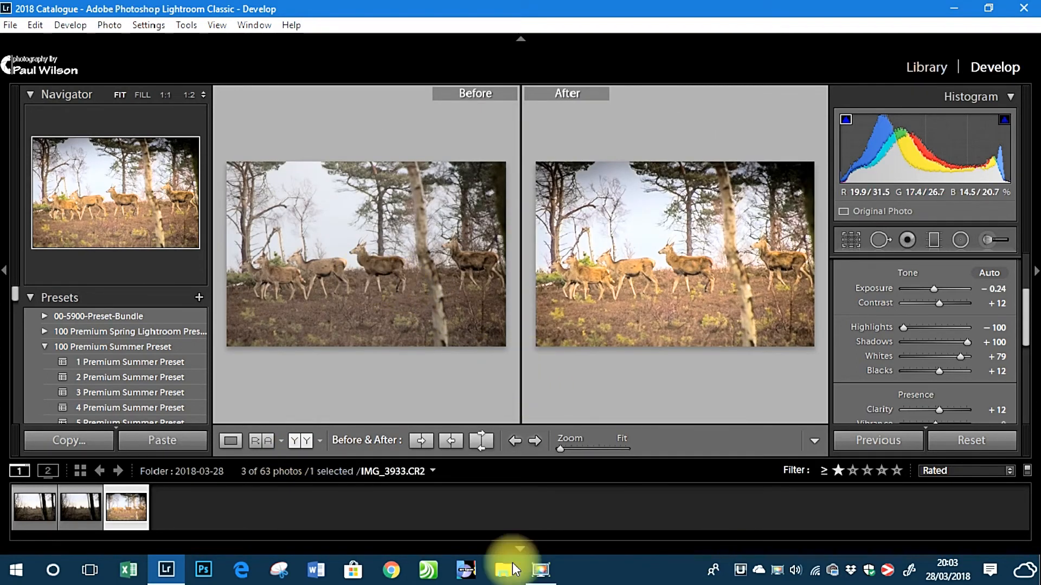
key("Left")
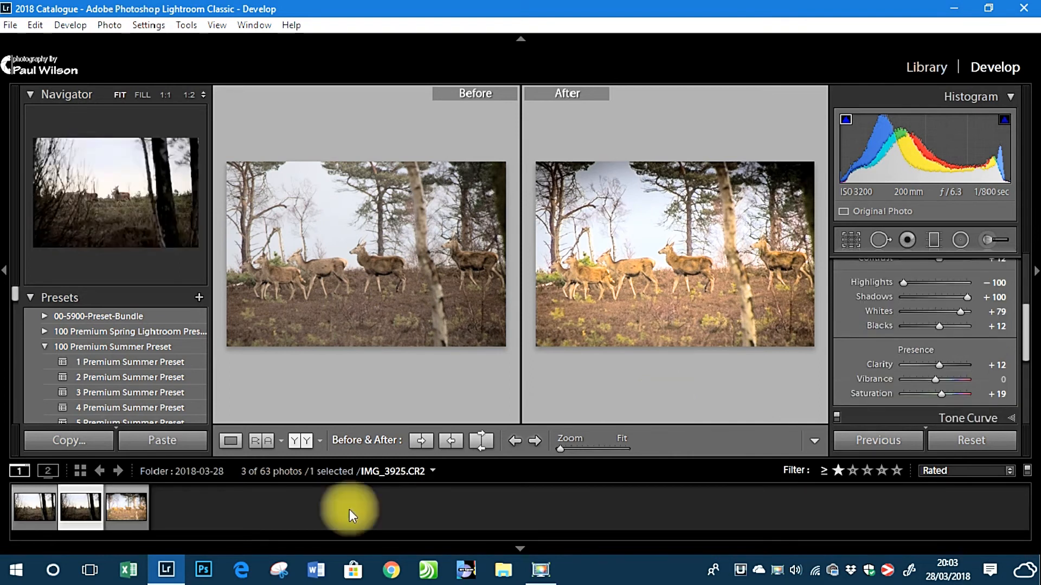
left_click(125, 515)
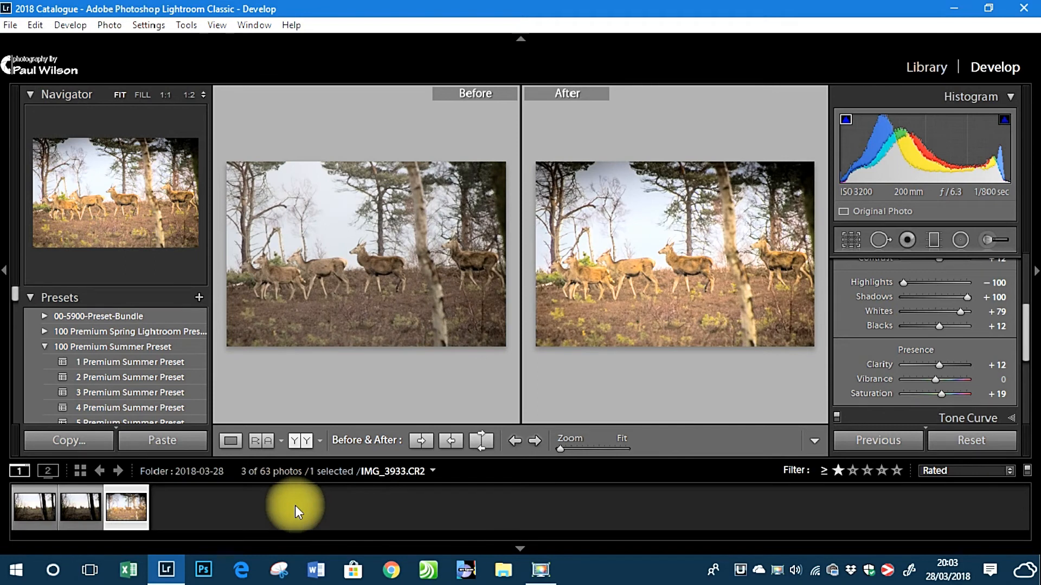
Copy the develop settings of IMG_3933.CR2, leaving out Transform, Spot Removal and Crop.
left_click(147, 24)
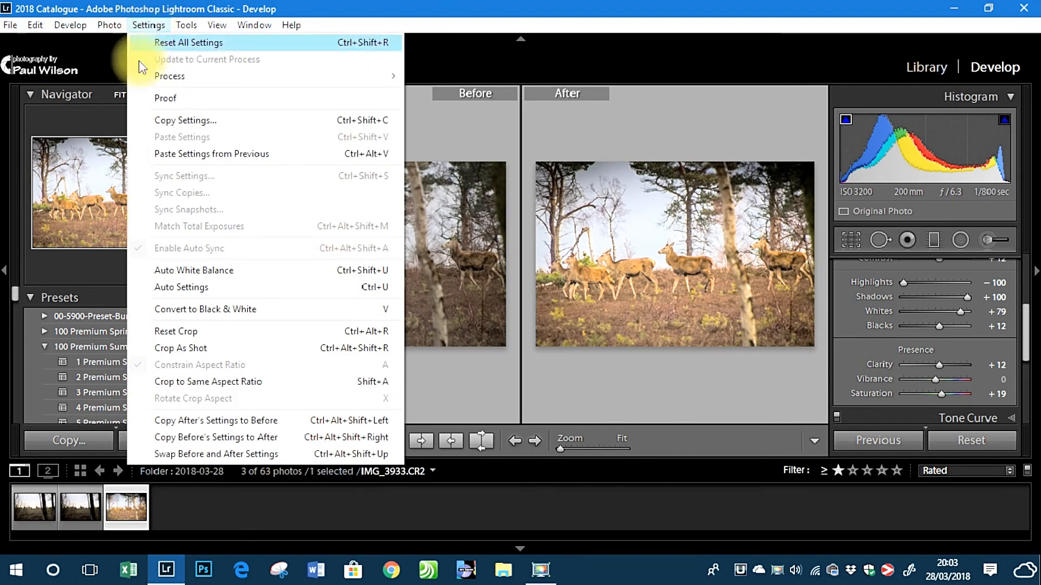
left_click(186, 121)
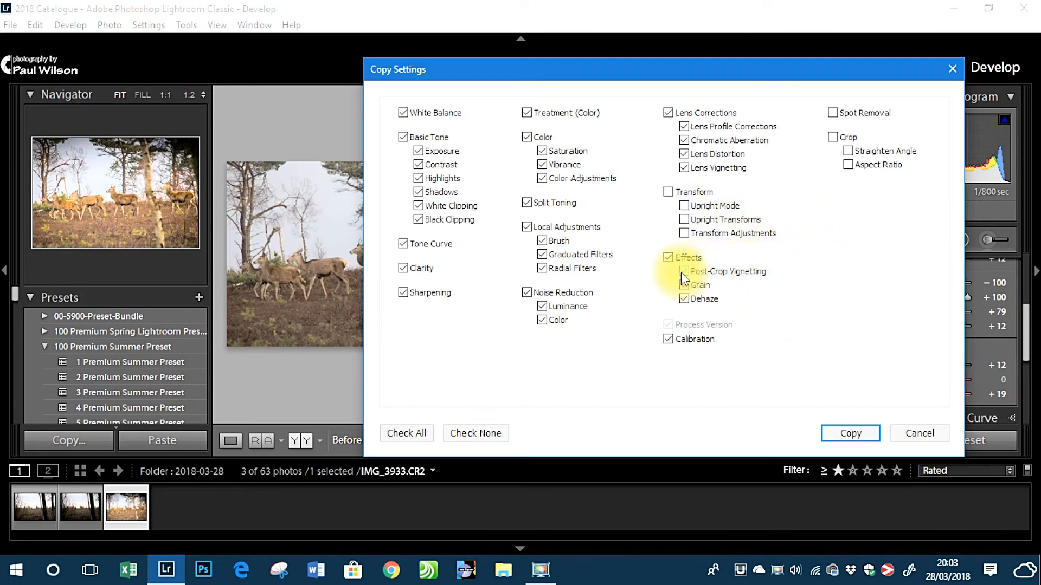
left_click(847, 433)
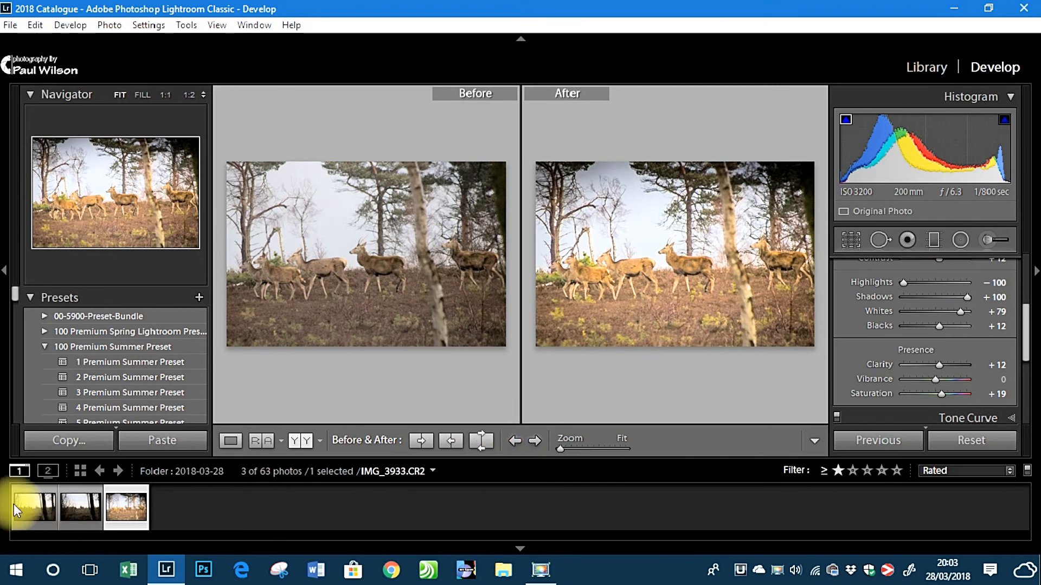
Paste the copied develop settings onto IMG_3925.CR2 and return to the single-photo view.
left_click(81, 508)
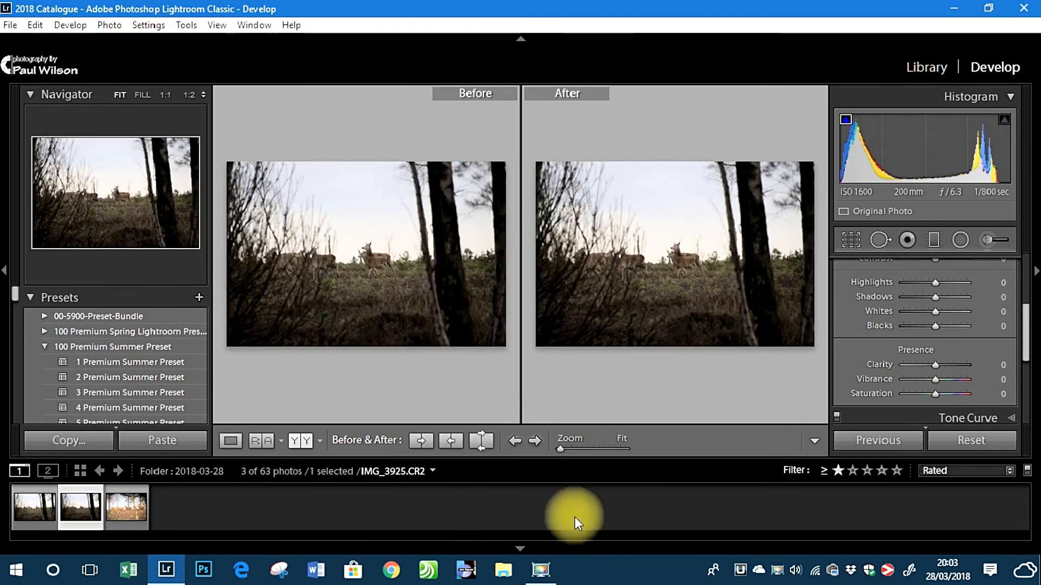
left_click(145, 26)
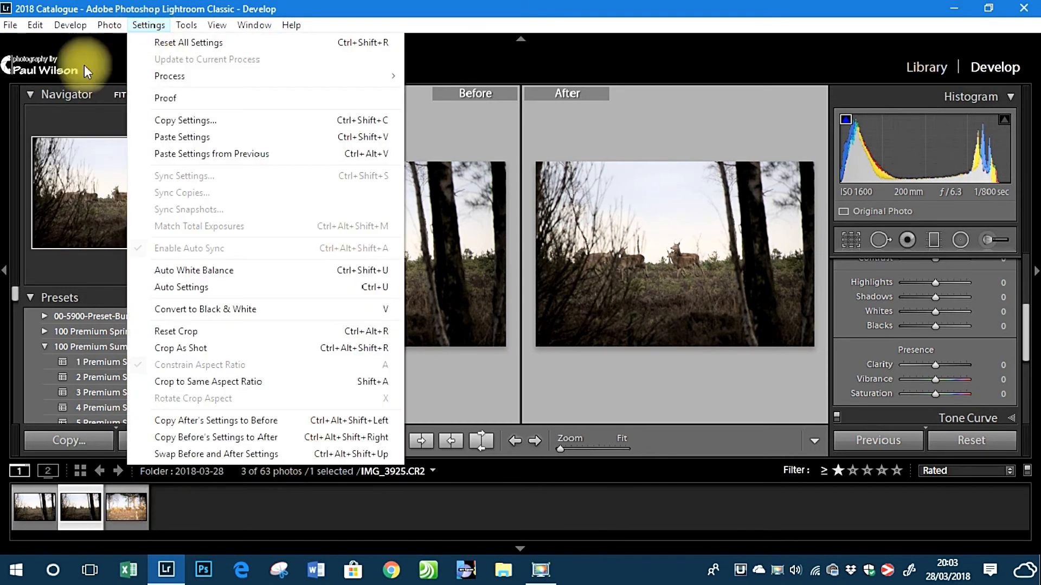
left_click(184, 136)
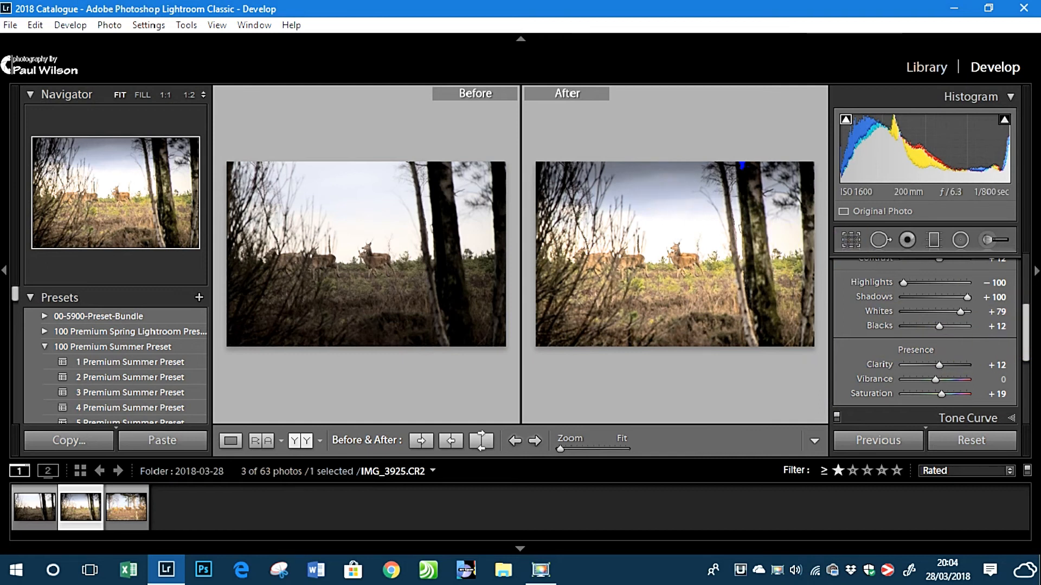
key("d")
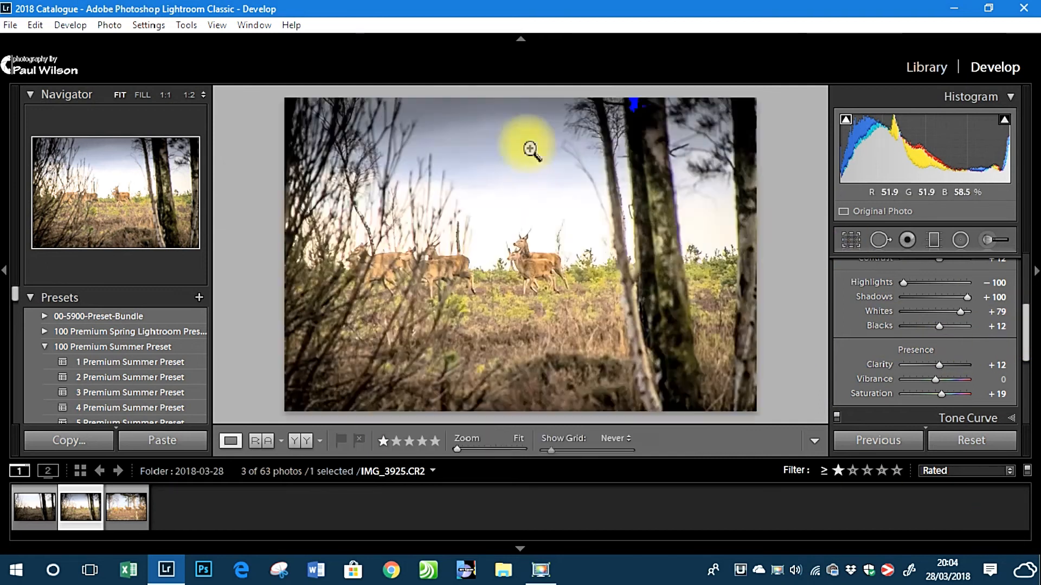
Delete the pasted graduated filter that darkens the sky in IMG_3925.CR2.
left_click(933, 240)
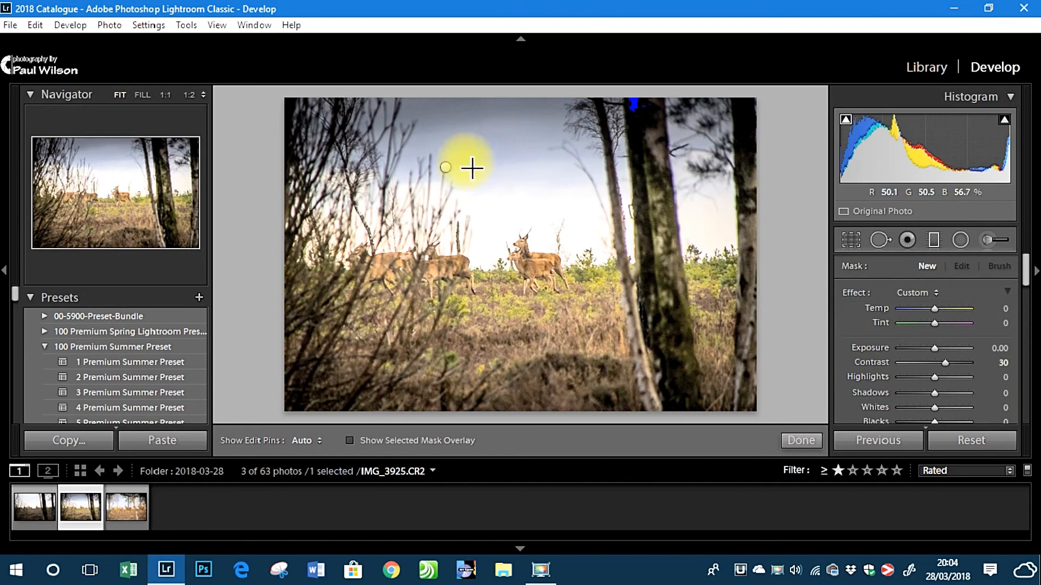
left_click_drag(450, 173, 444, 168)
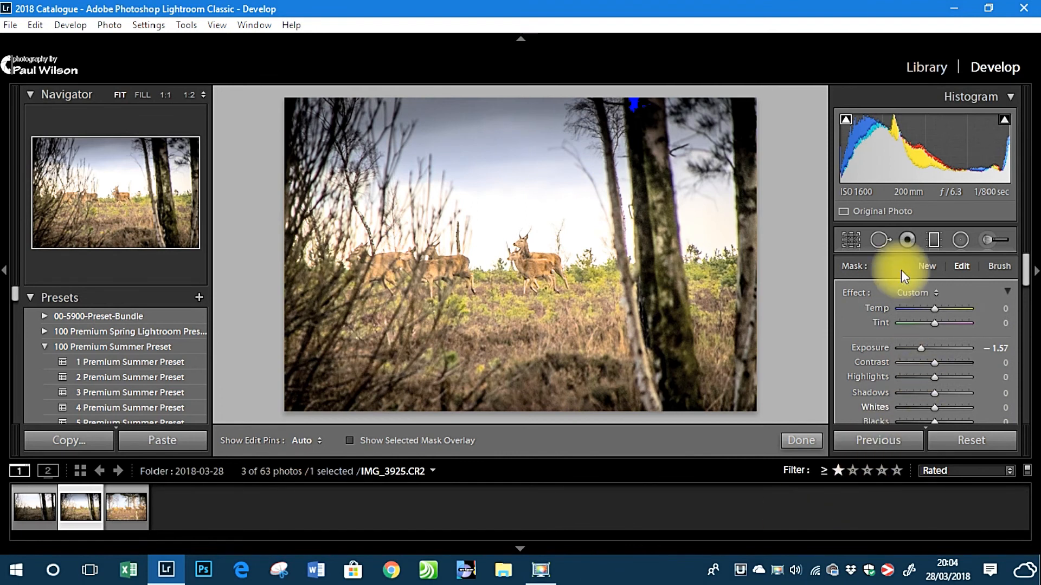
key("Delete")
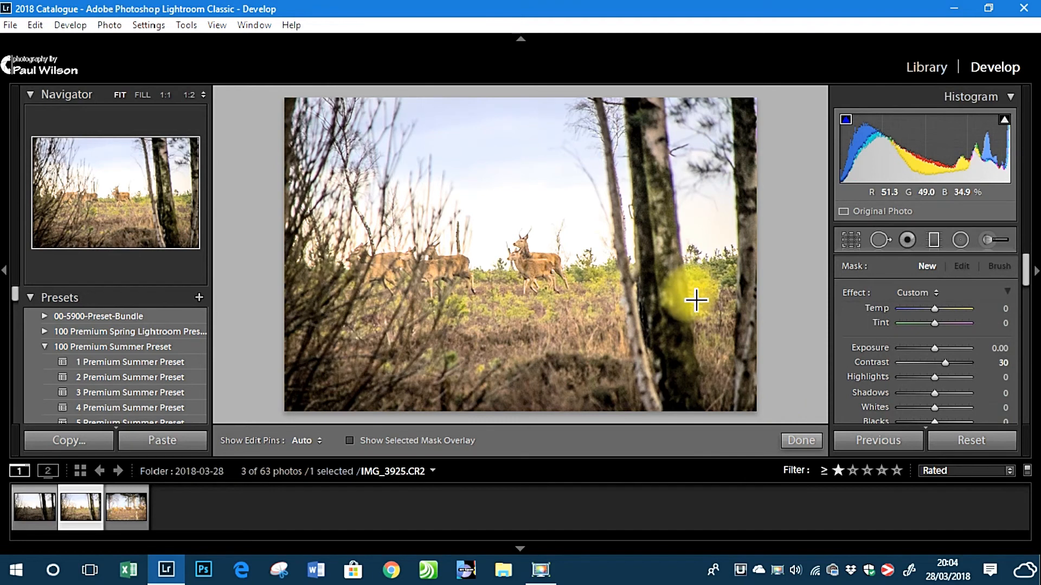
Paste the copied develop settings onto IMG_3923.CR2 and bring that photo up for checking.
left_click(28, 496)
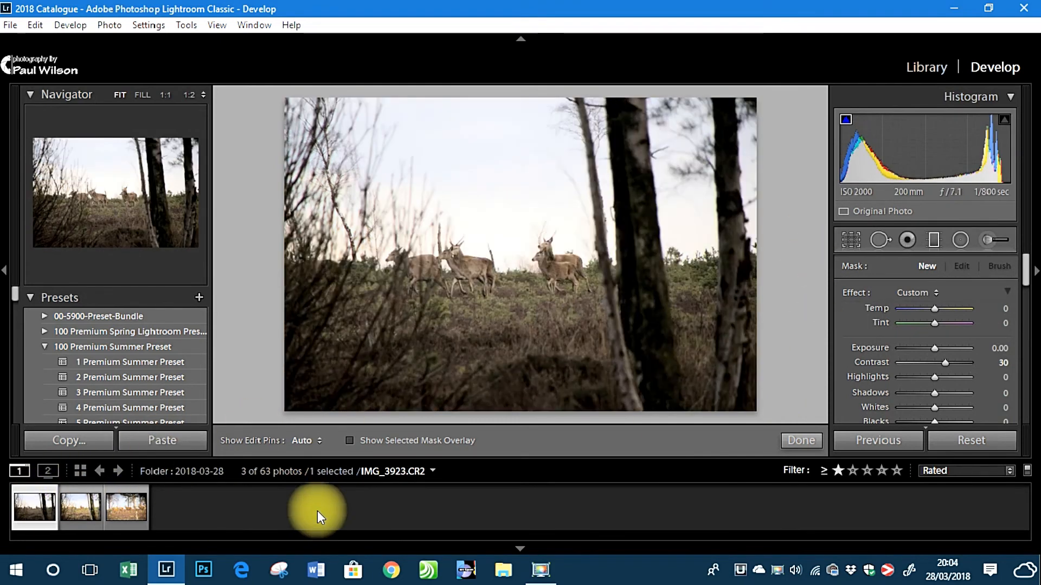
left_click(79, 508)
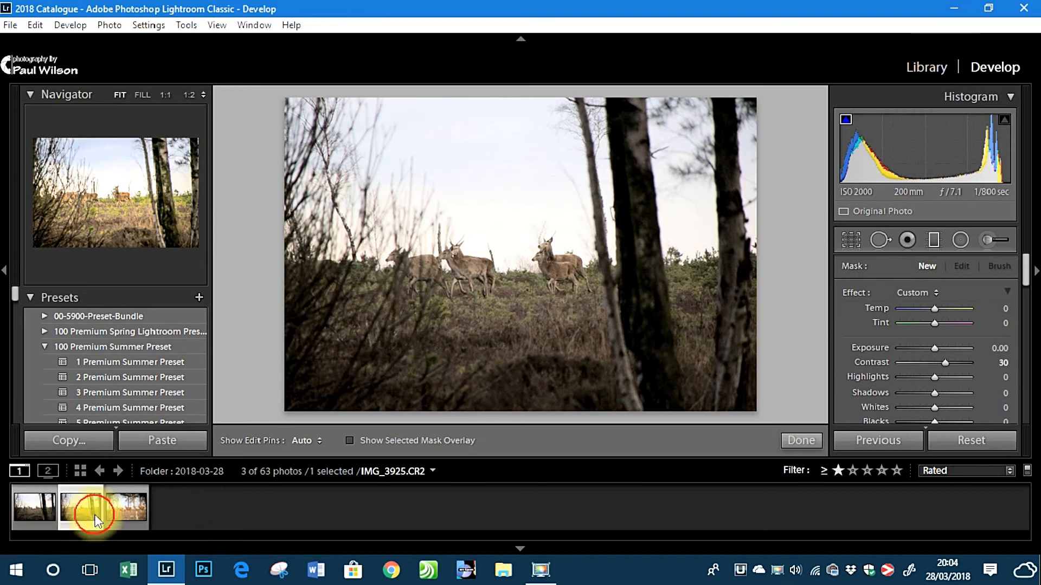
left_click(30, 518)
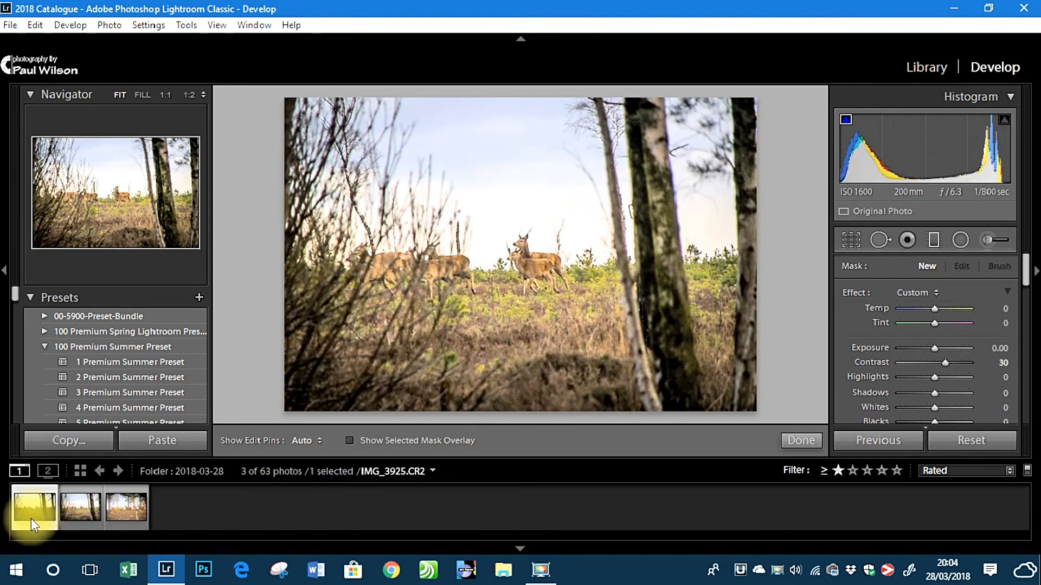
left_click(154, 25)
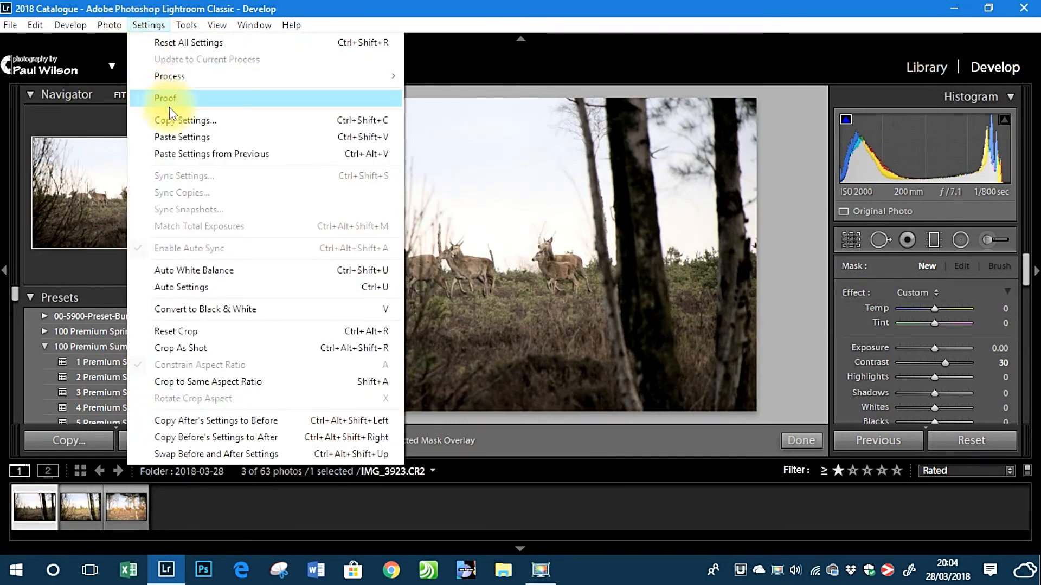
left_click(169, 137)
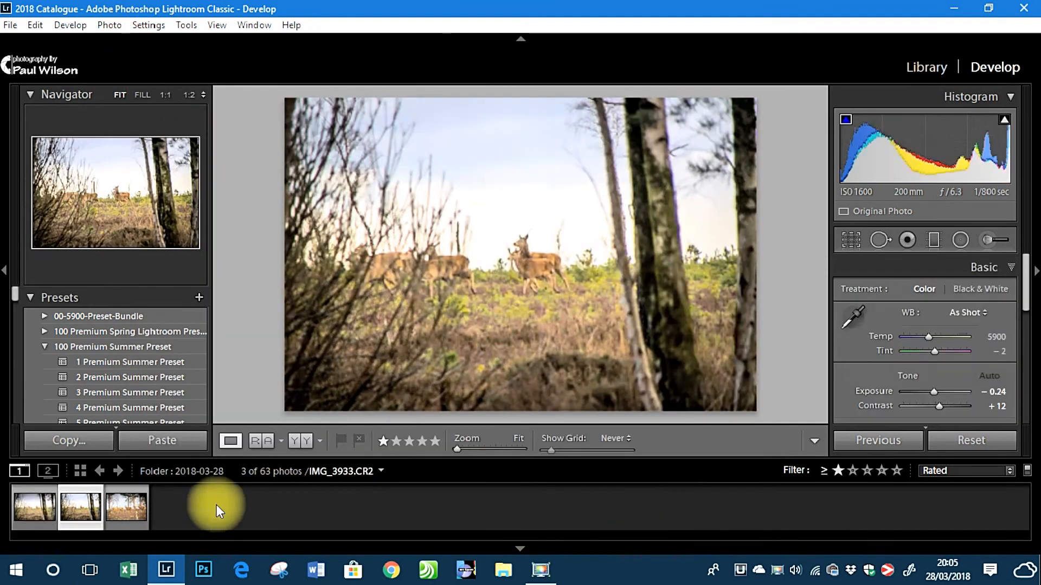
key("Left")
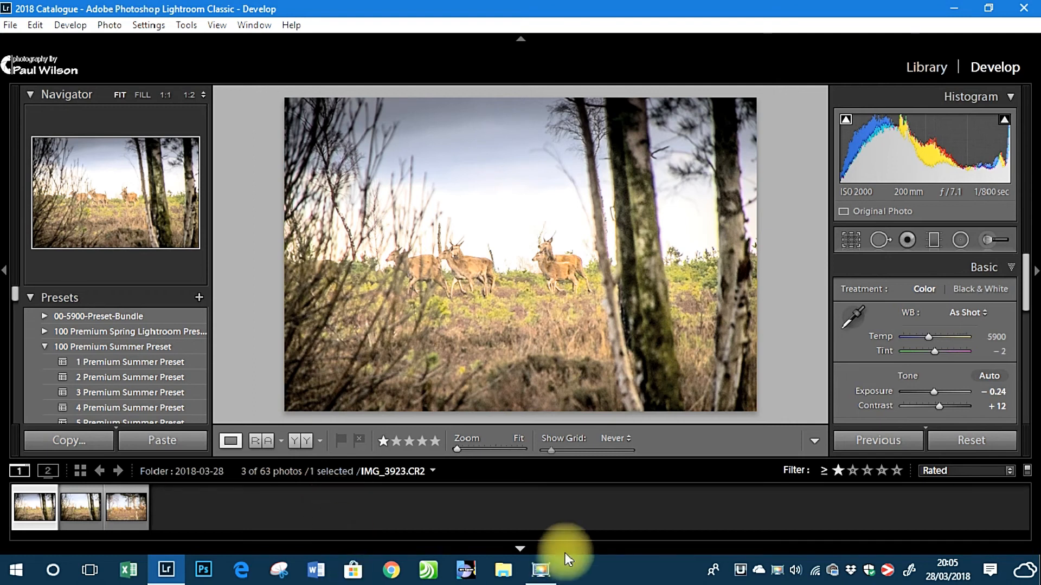
Look through the original CR2 and JPG files in Pictures > 2018 > 2018-03-28 in File Explorer, and close the window.
left_click(503, 566)
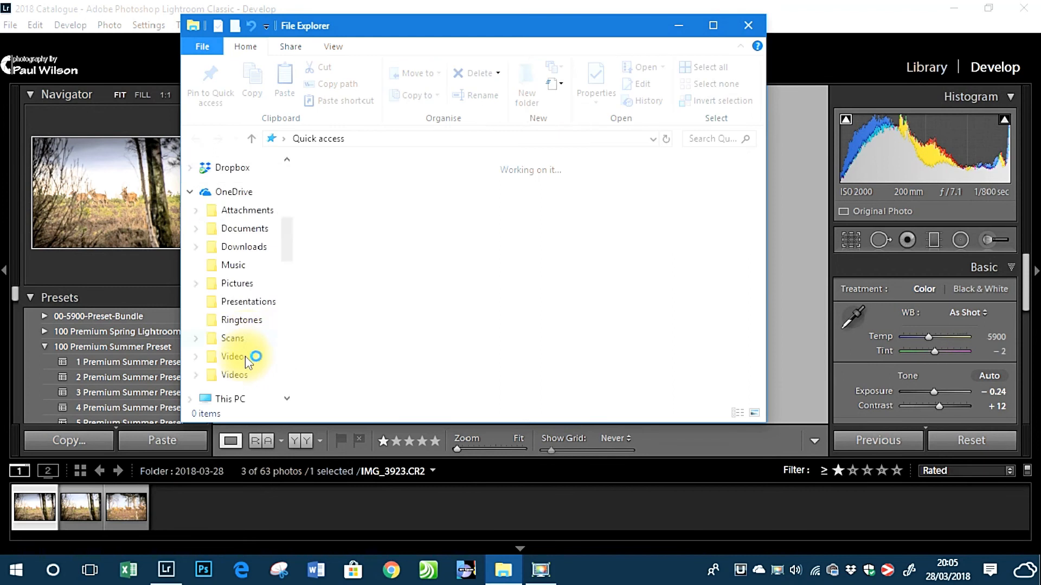
left_click(241, 264)
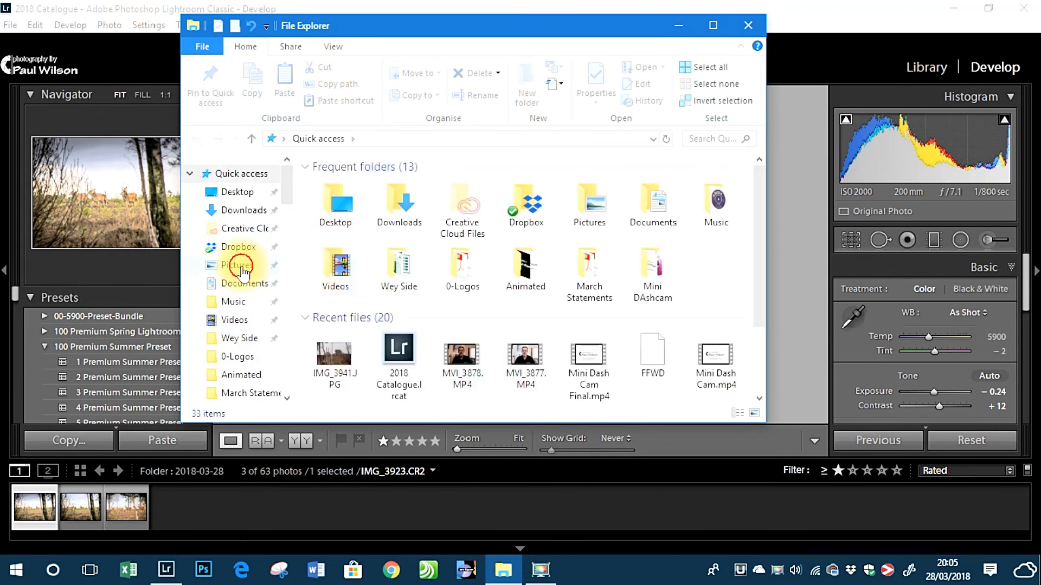
double_click(479, 331)
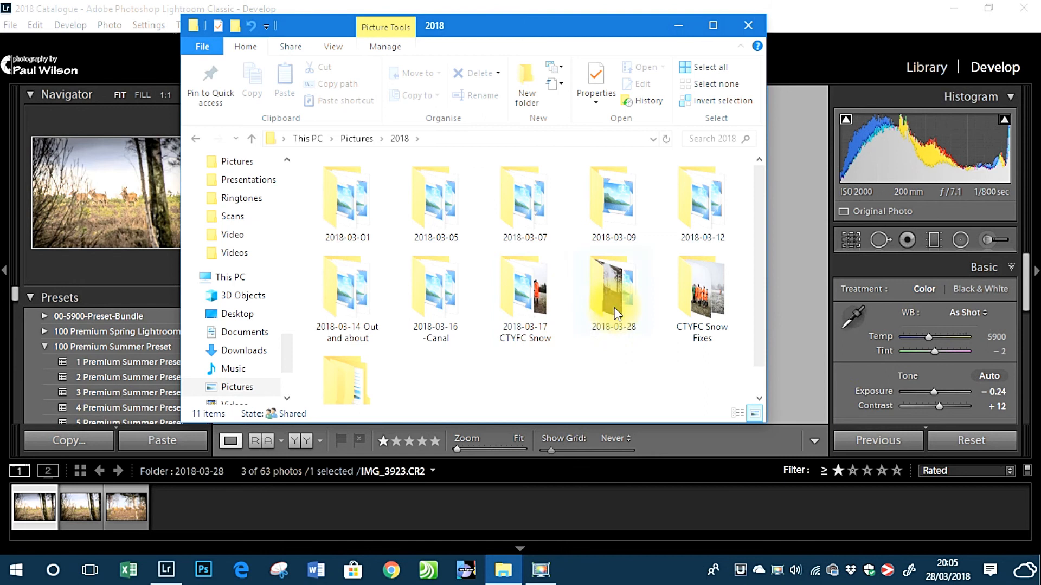
double_click(614, 301)
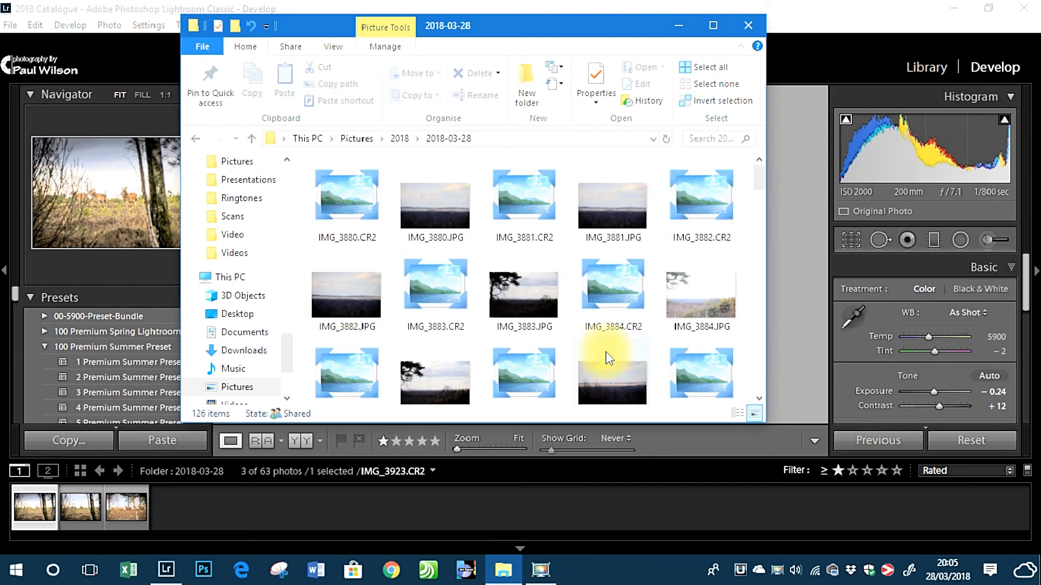
mouse_move(759, 180)
left_mouse_down()
mouse_move(759, 393)
mouse_move(758, 174)
left_mouse_up()
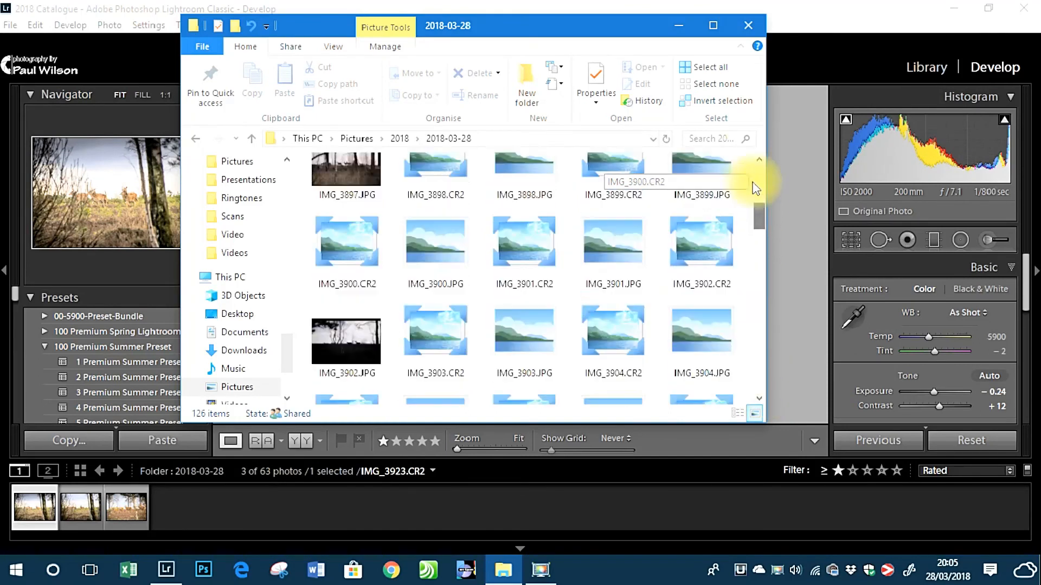
left_click(748, 28)
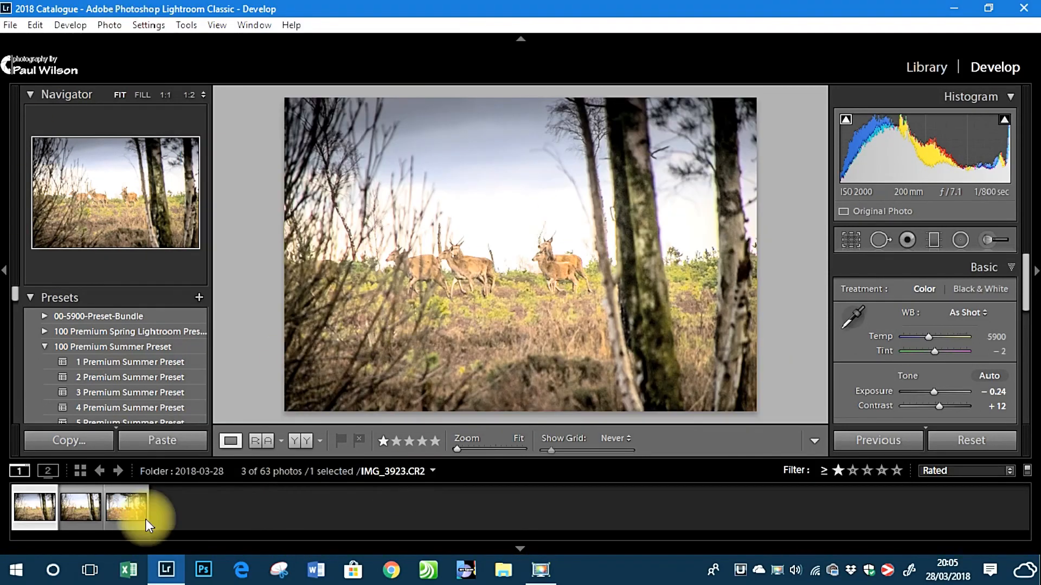
Check the edited IMG_3925.CR2 and IMG_3933.CR2 one after the other, and clear the photo selection.
left_click(70, 504)
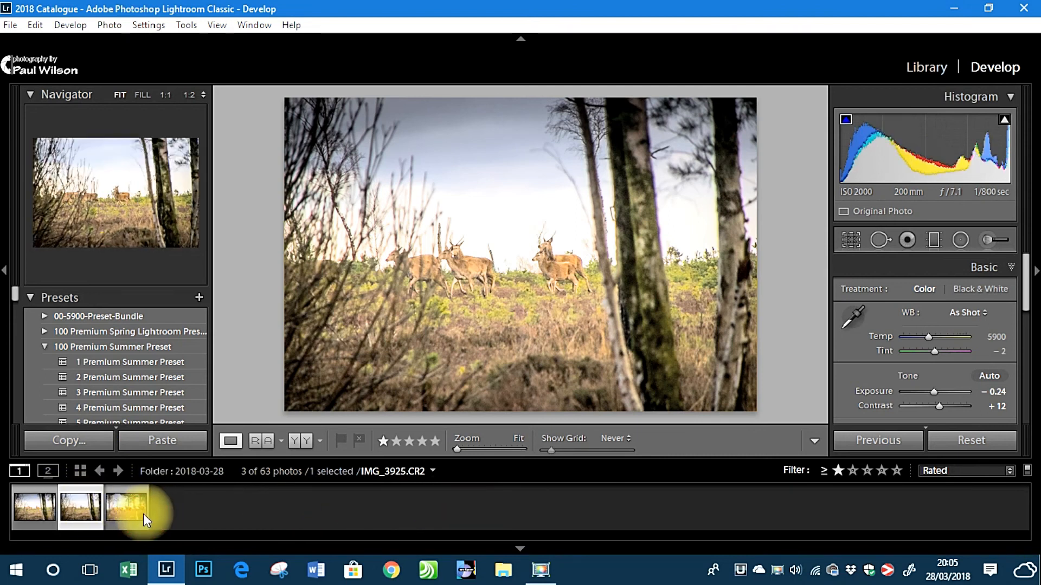
left_click(144, 514)
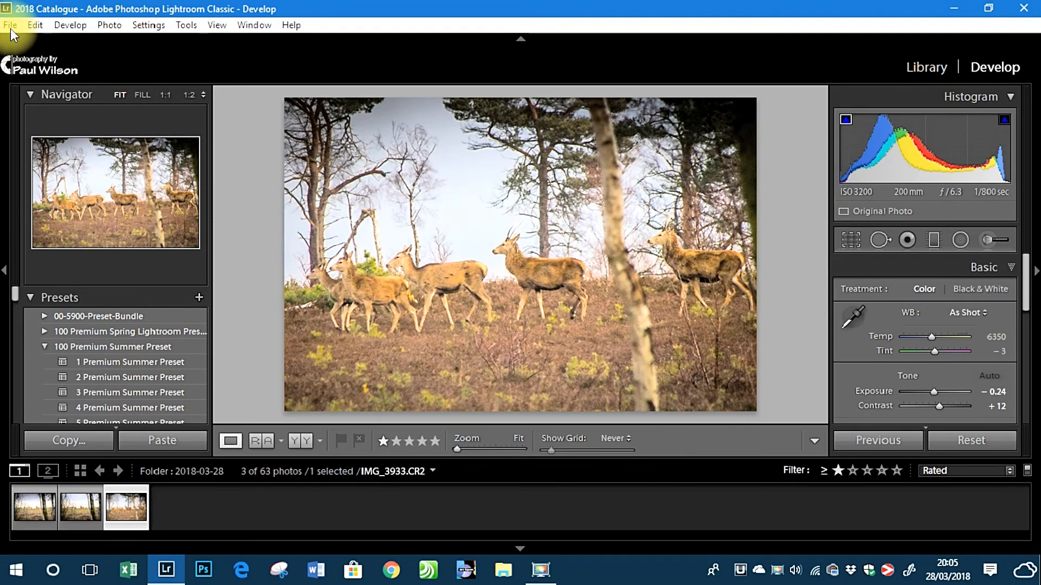
left_click(215, 508)
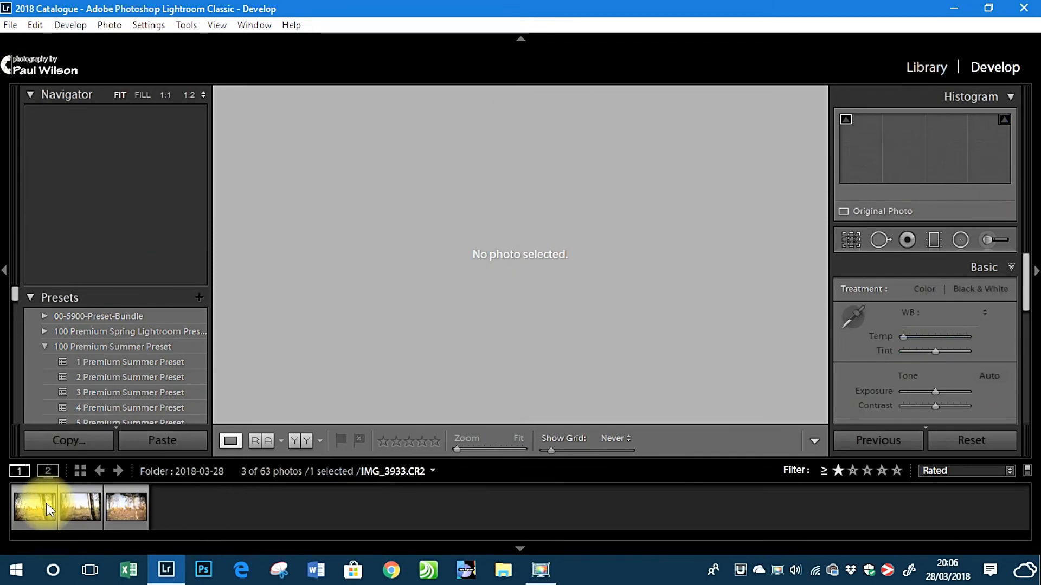
Select all three rated photos, IMG_3923.CR2 to IMG_3933.CR2, and open the export settings for them.
left_click(22, 503)
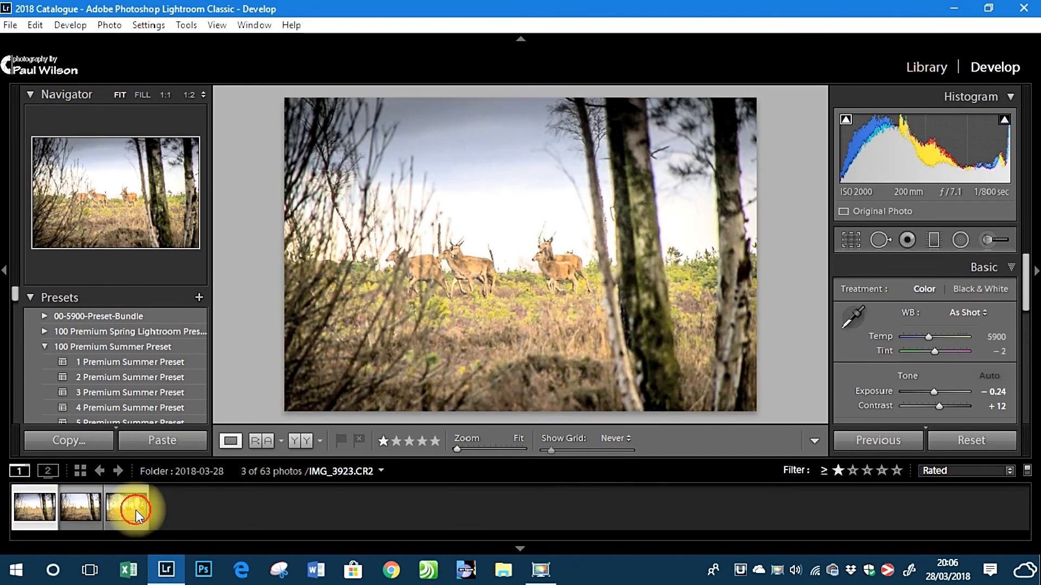
left_click(135, 509, "shift")
right_click(128, 496)
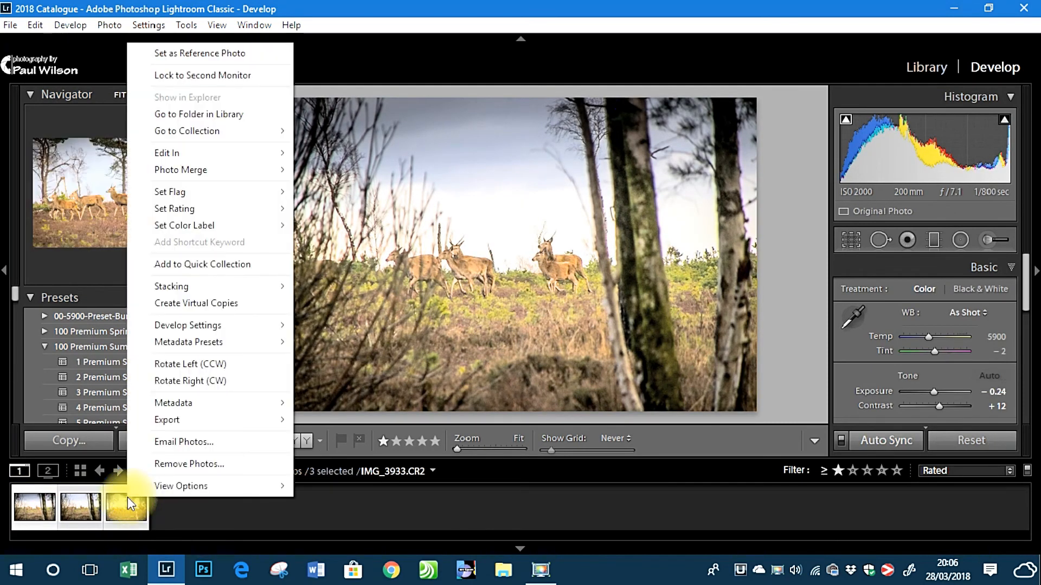
mouse_move(162, 324)
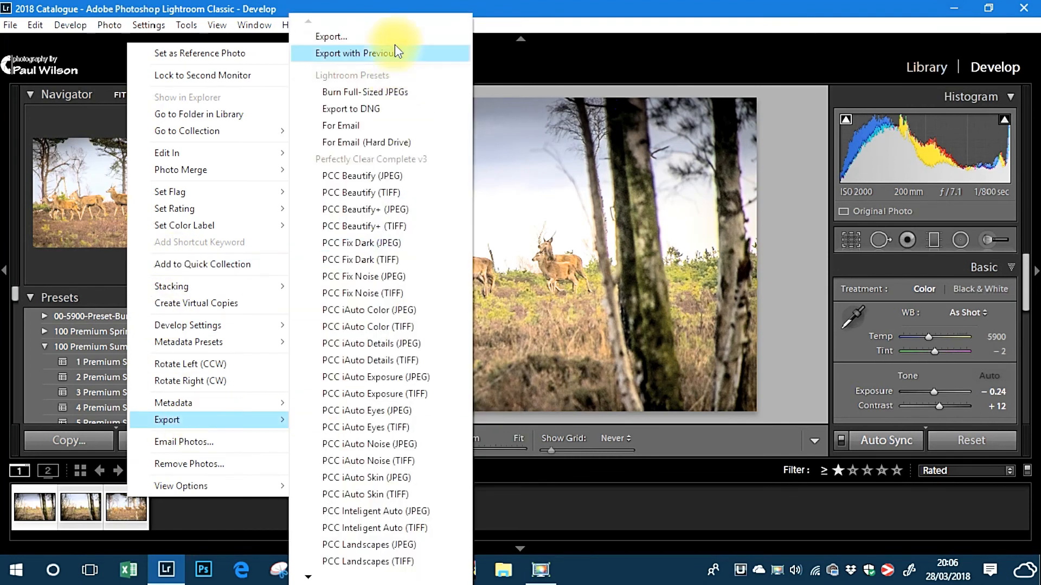
left_click(347, 36)
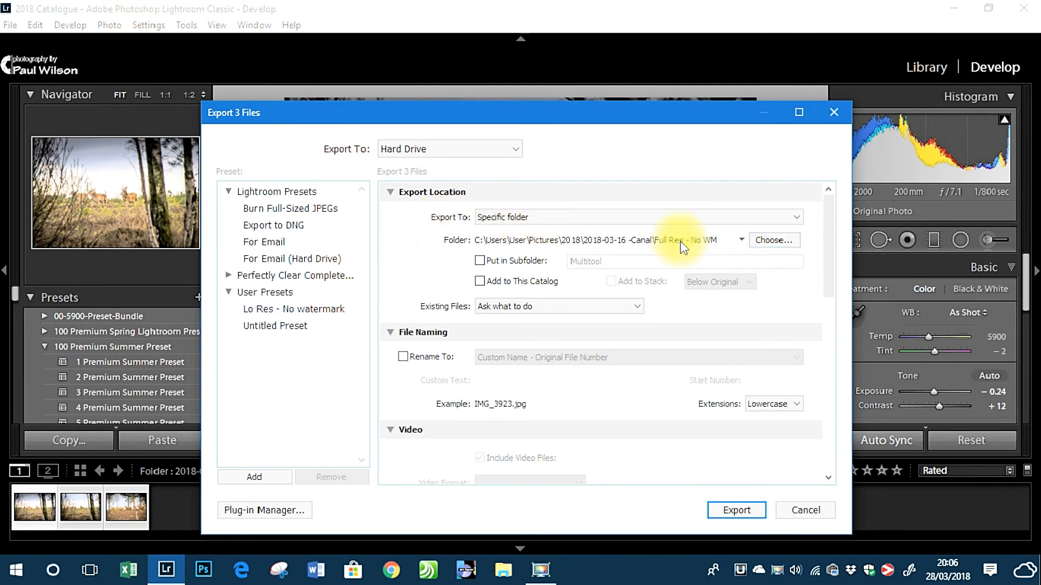
Export the three photos to the same folder as the originals, in a subfolder named Fix.
left_click(798, 218)
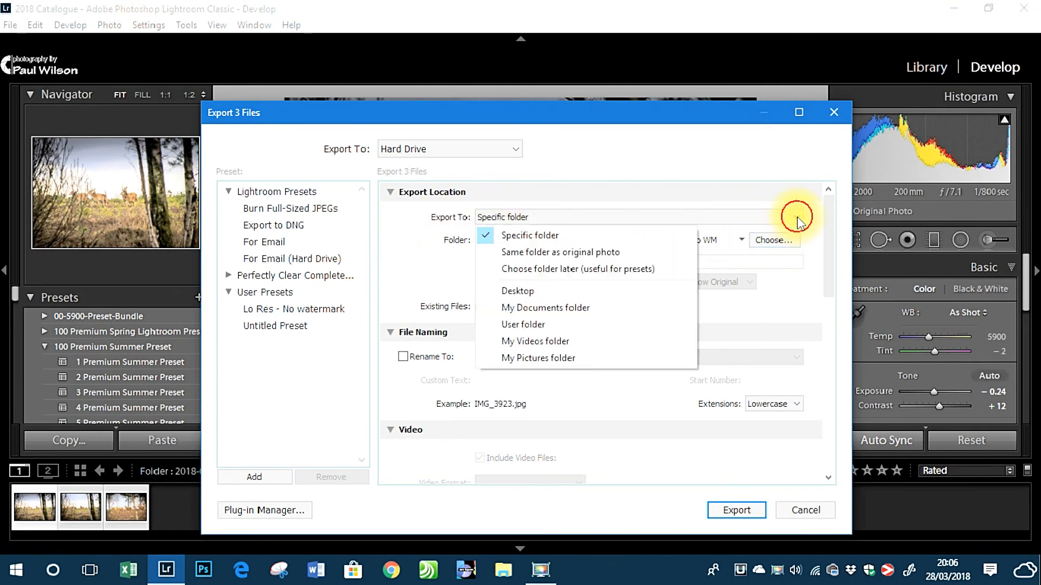
left_click(524, 254)
left_click(487, 264)
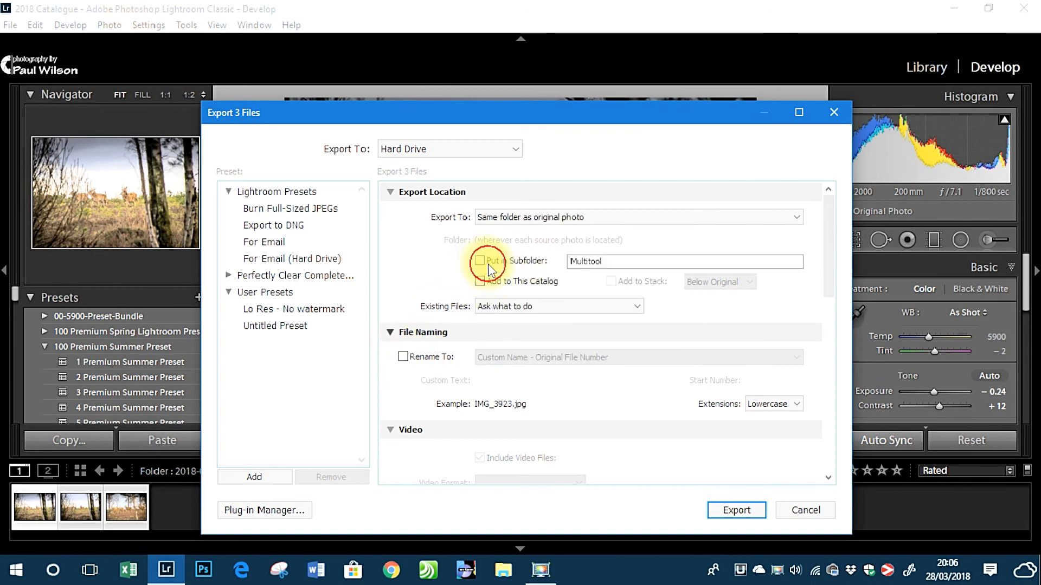
double_click(613, 259)
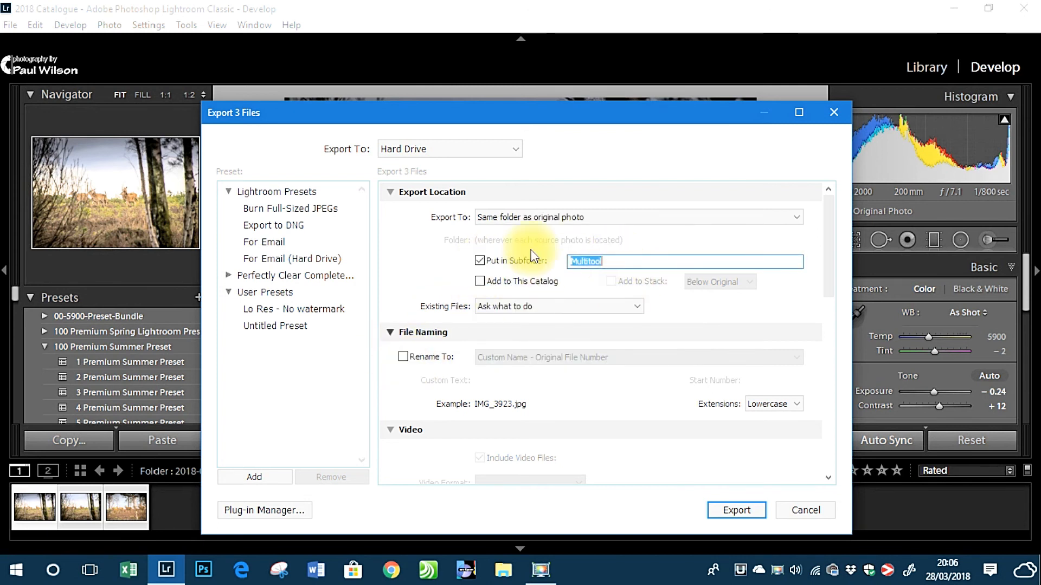
type("Fix")
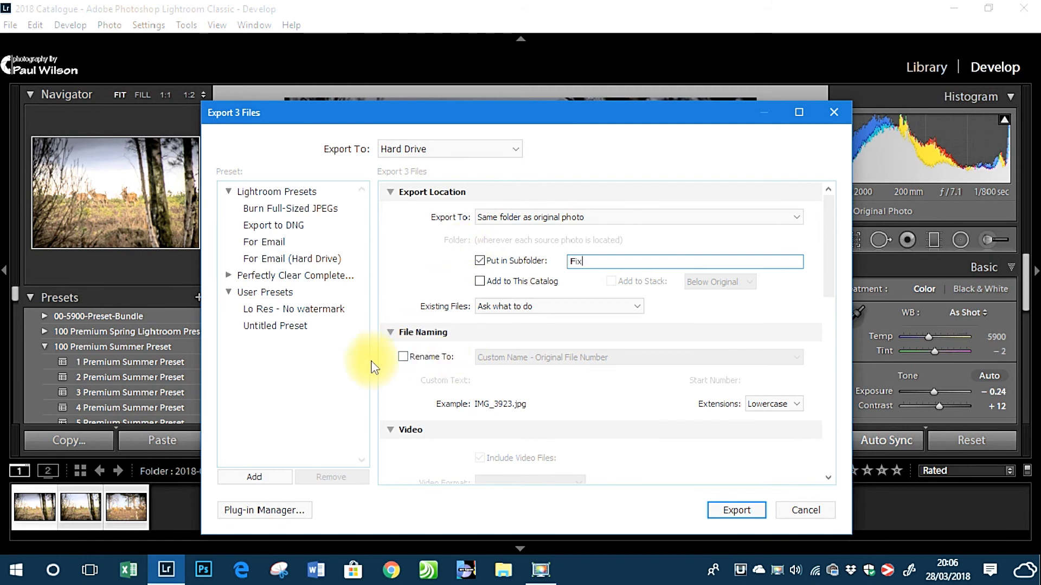
scroll(648, 373, "down", 10)
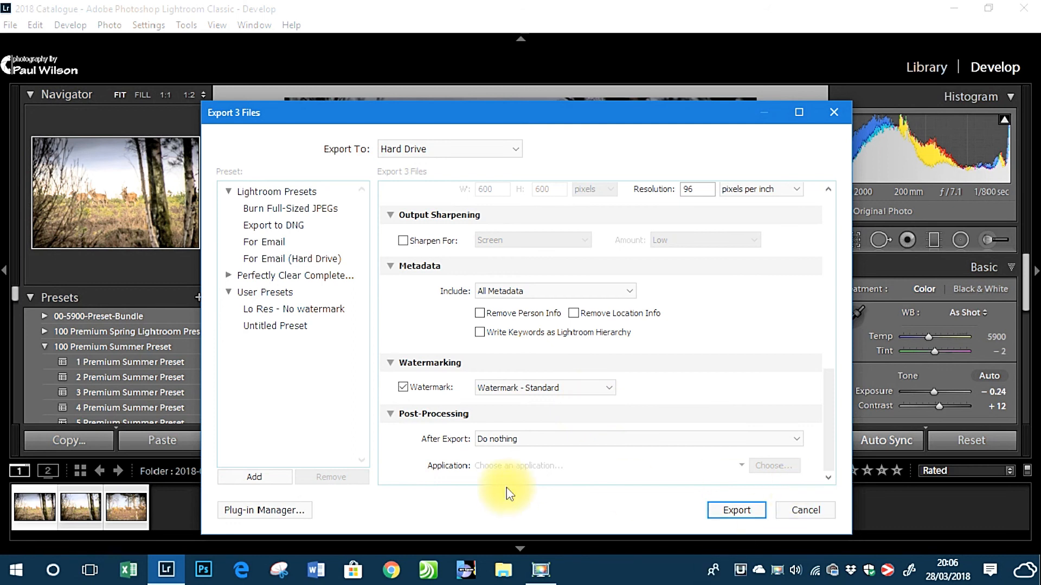
left_click(751, 518)
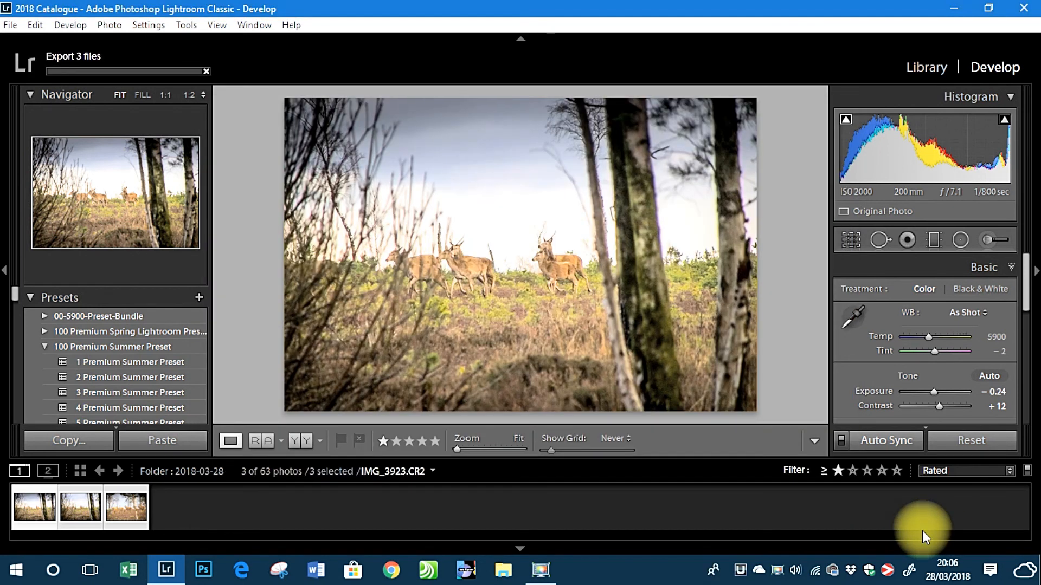
Open the Fix export folder inside 2018-03-28 in File Explorer.
left_click(503, 575)
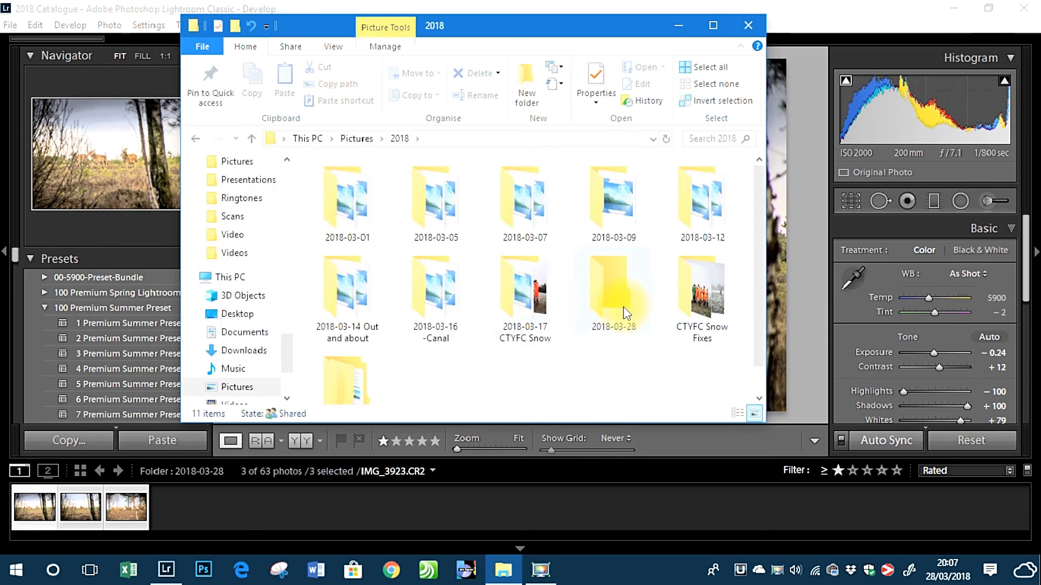
double_click(623, 315)
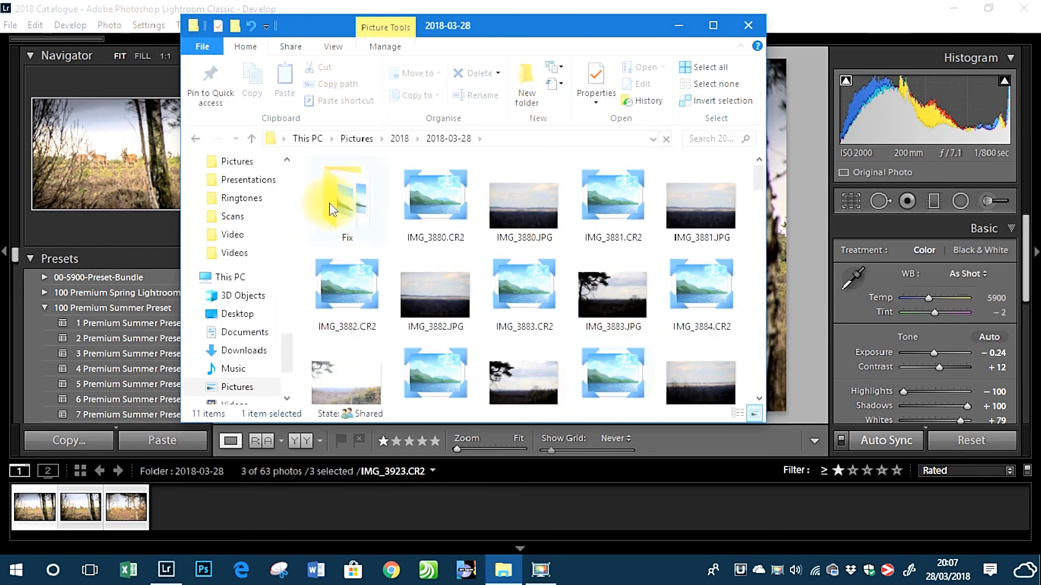
double_click(345, 233)
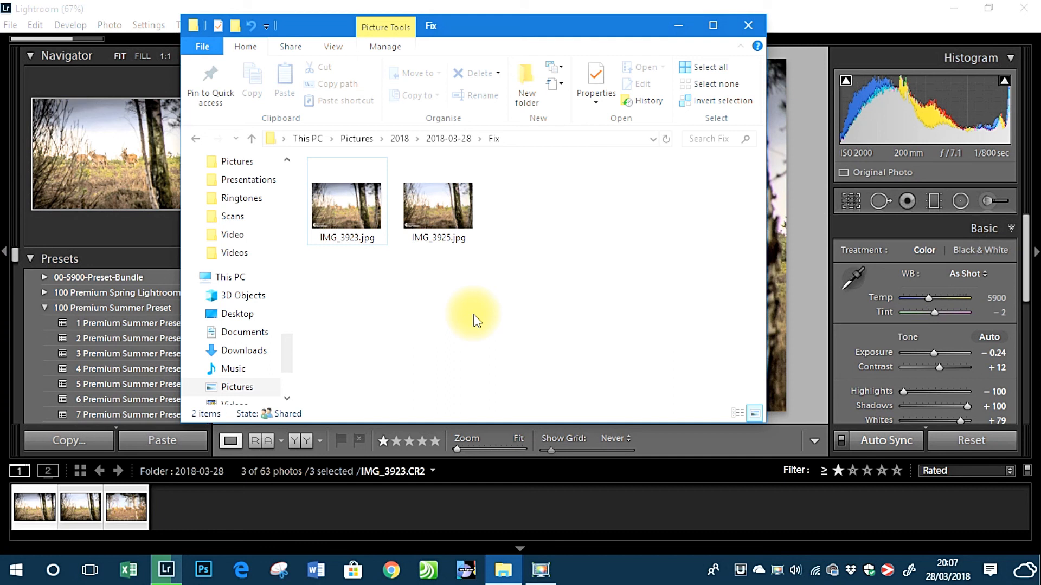
View the exported IMG_3923.jpg, IMG_3925.jpg and IMG_3933.jpg in turn, and close the viewer and the folder window.
left_click(343, 209)
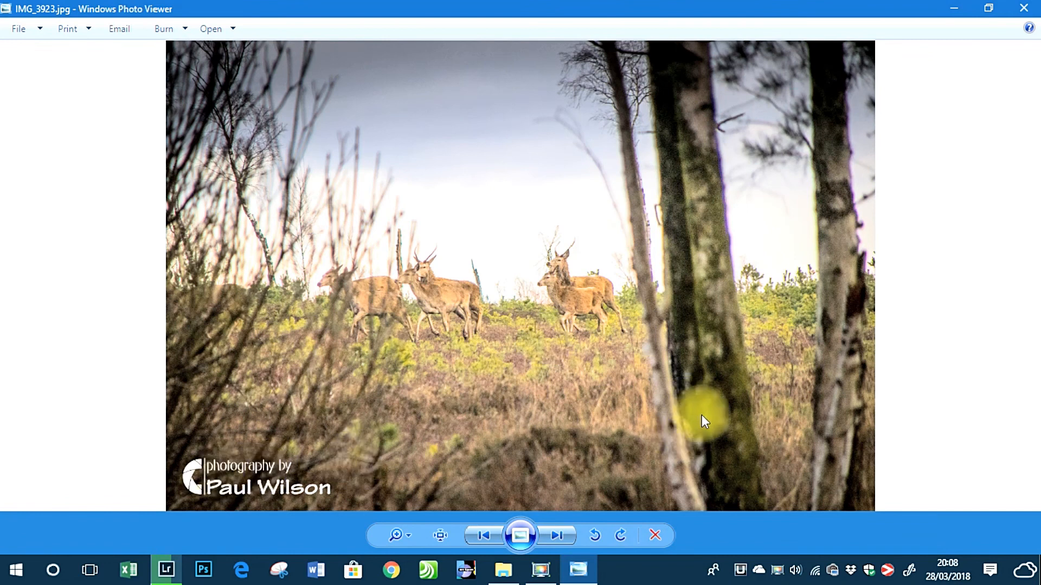
left_click(558, 537)
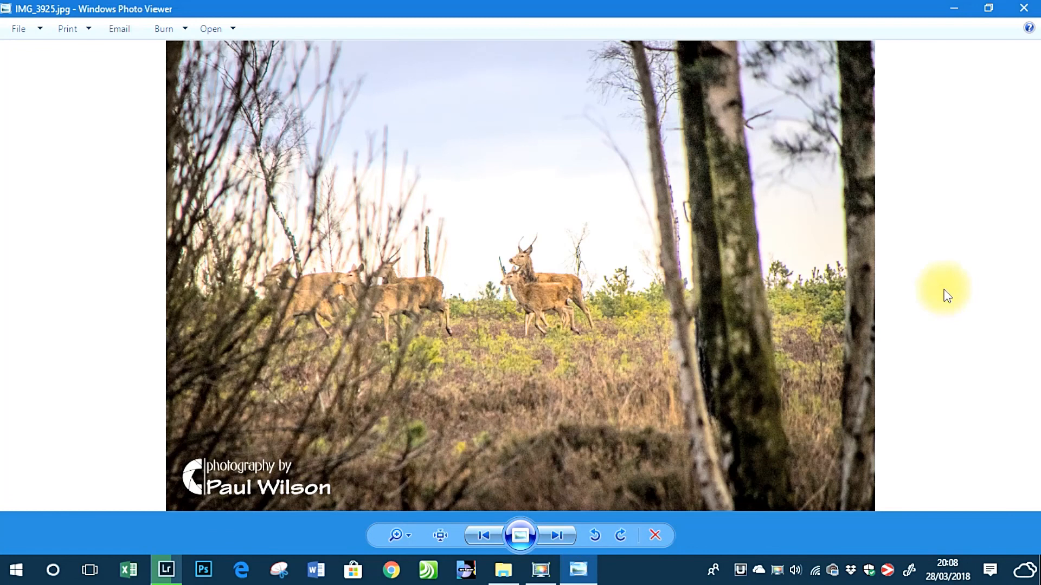
left_click(558, 535)
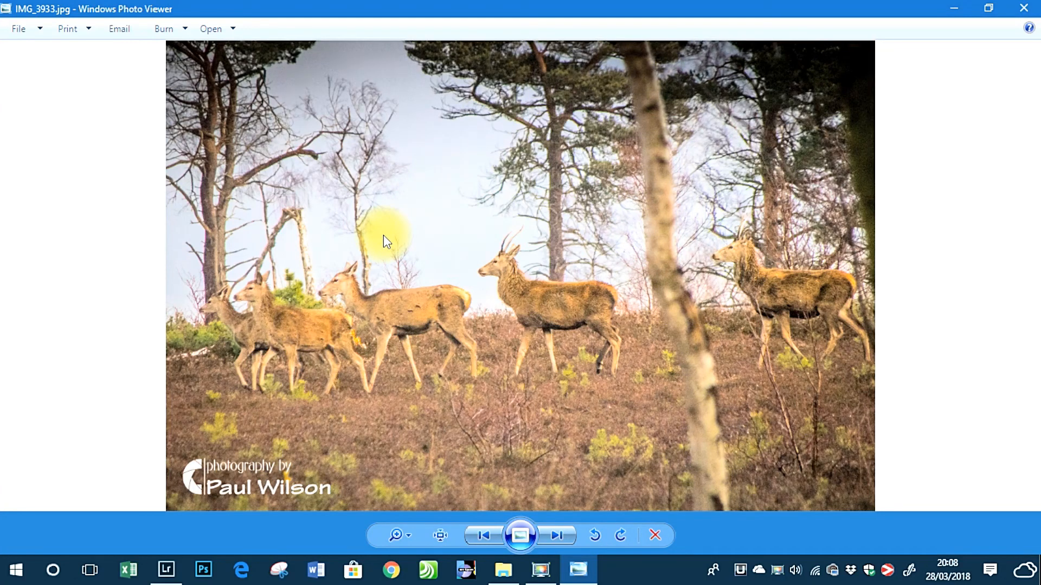
left_click(1023, 8)
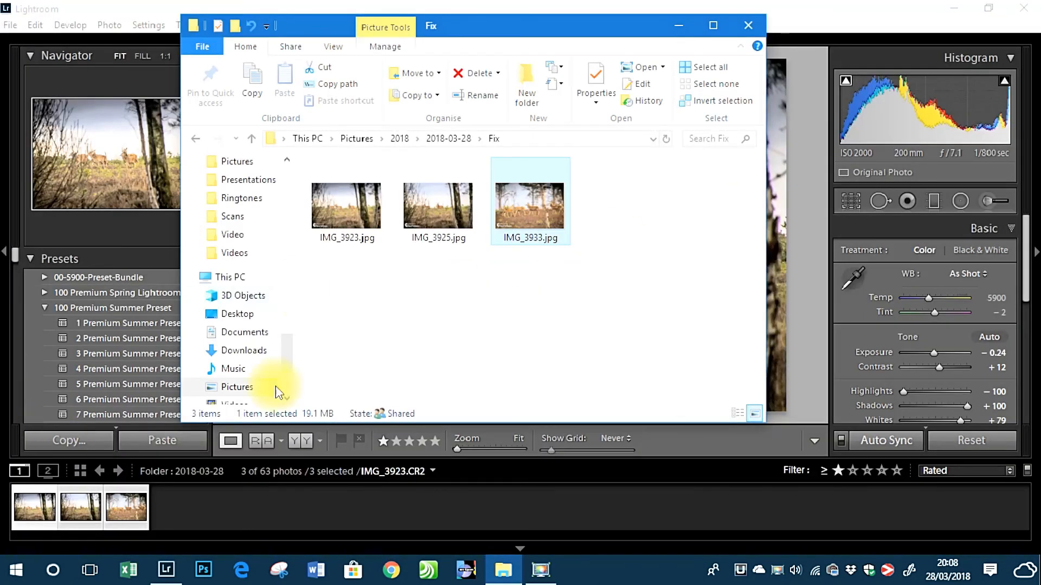
left_click(748, 25)
Select only IMG_3933.CR2 and look up the option for editing it in Adobe Photoshop CC 2018.
left_click(126, 507)
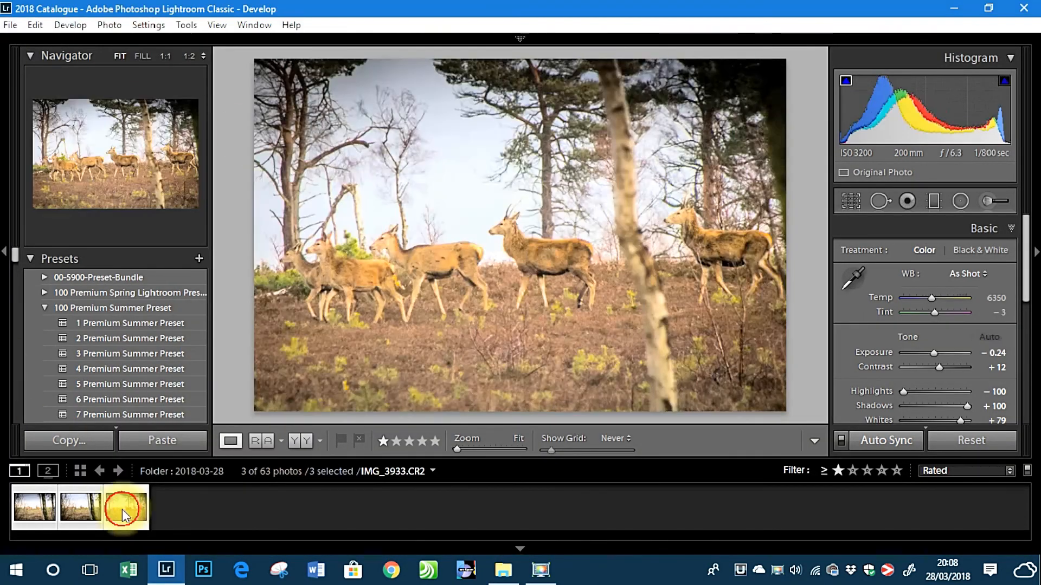
left_click(251, 506)
left_click(126, 507)
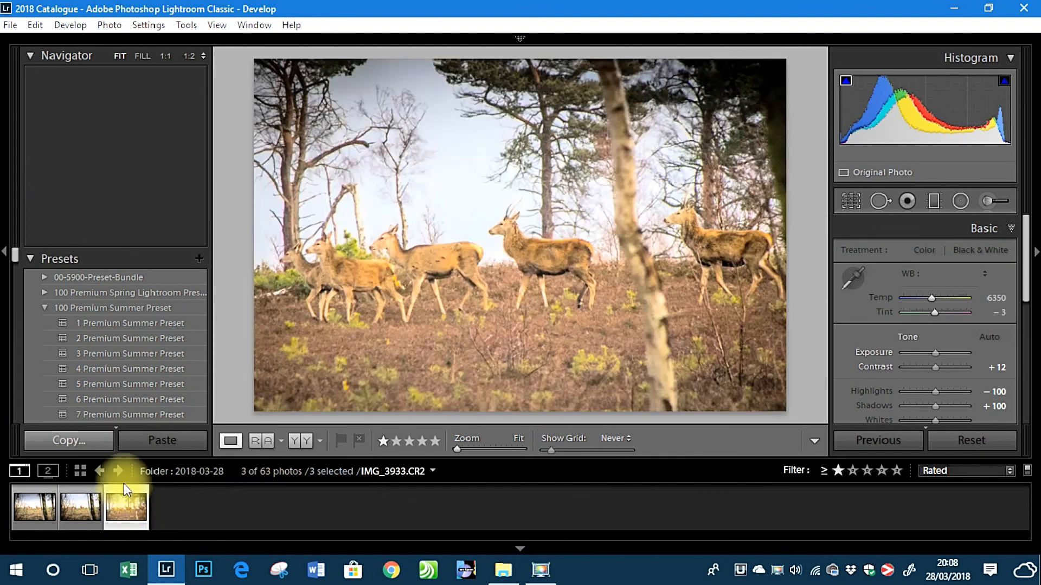
left_click(117, 28)
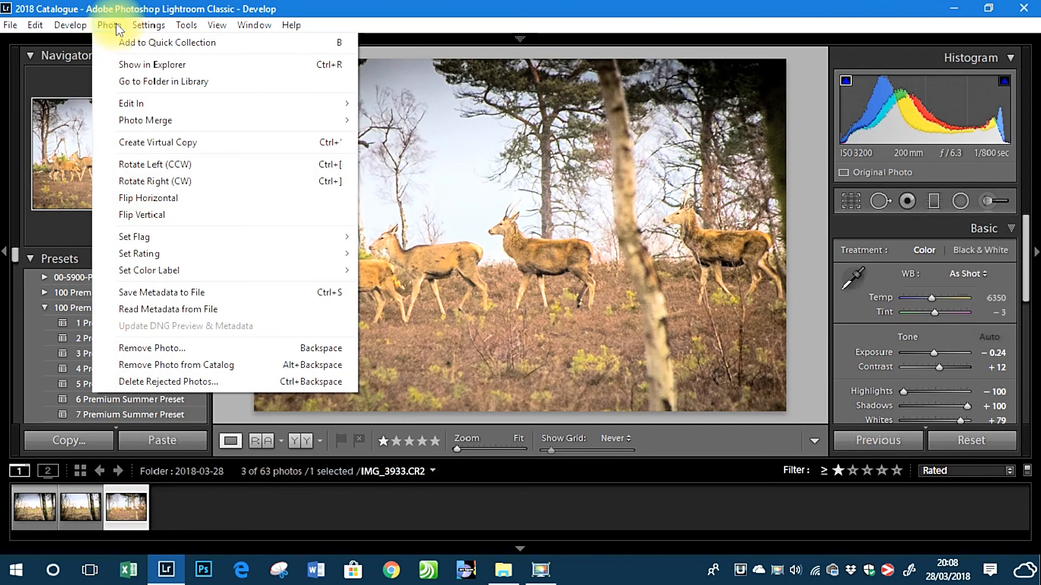
mouse_move(123, 99)
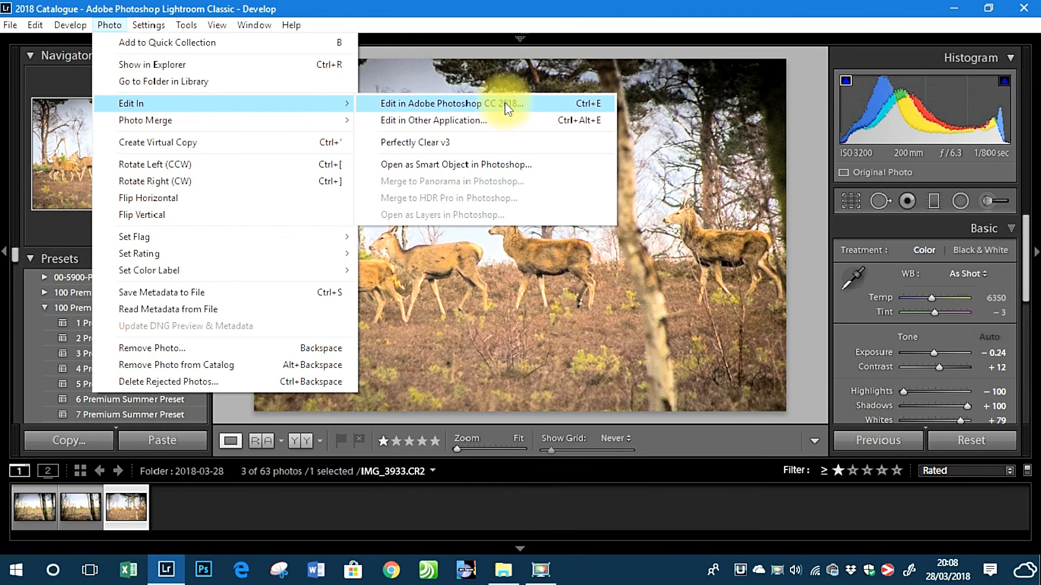
left_click(564, 103)
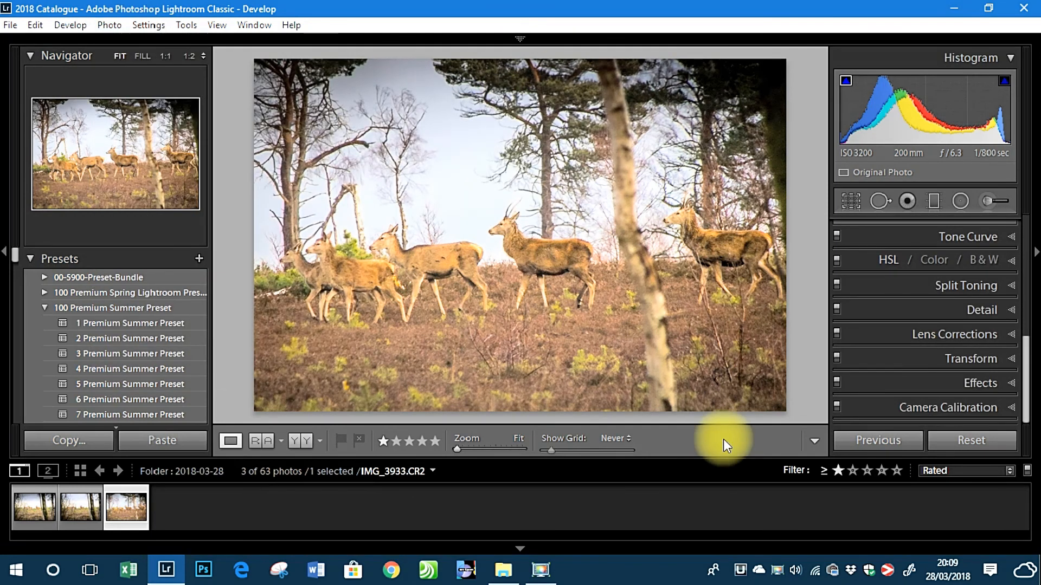
Compare IMG_3933.CR2 before and after the edits side by side.
left_click(296, 443)
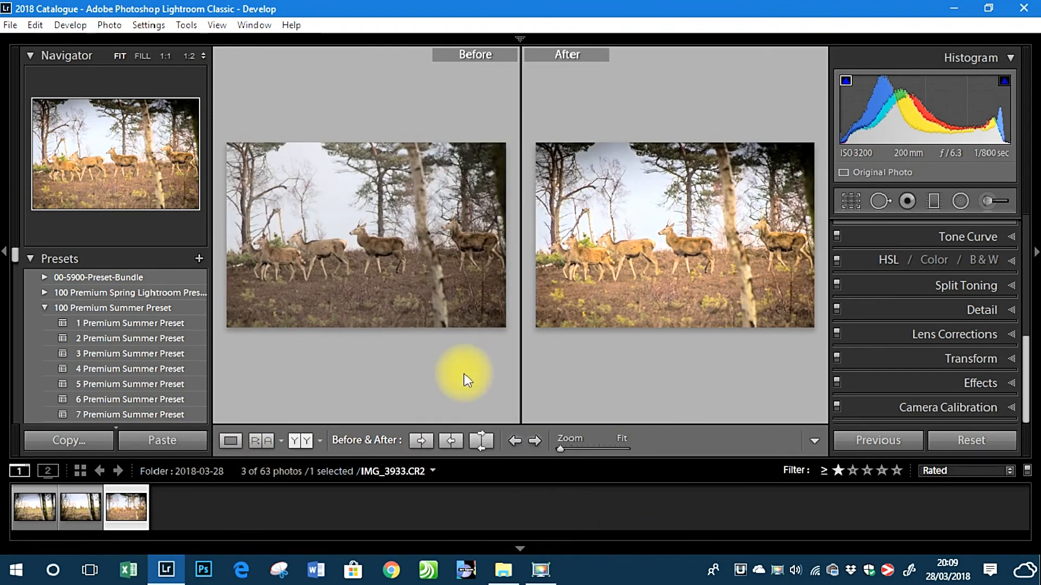